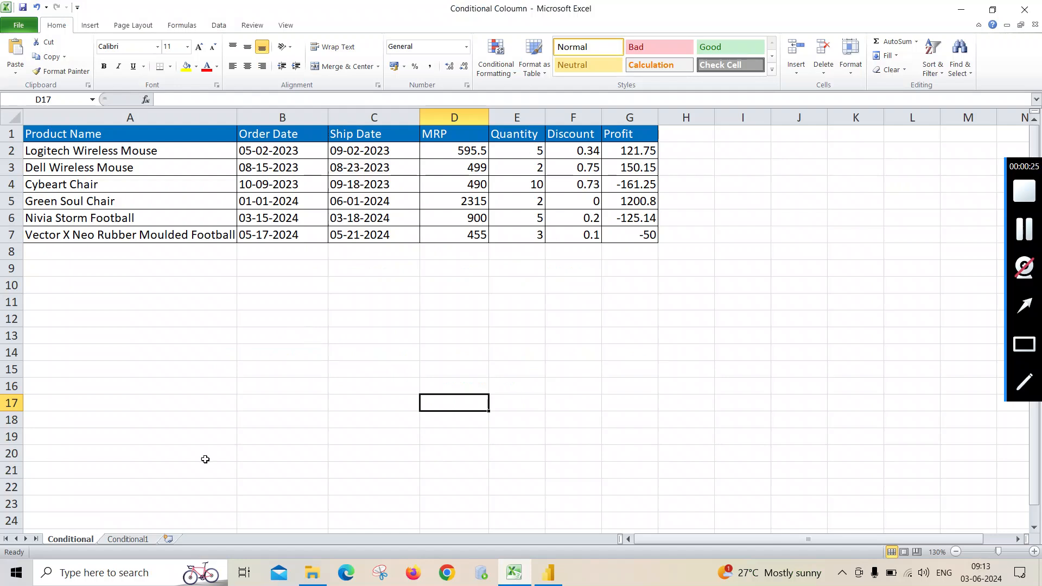
# - Review the data on the Conditional1 worksheet and return to the Conditional worksheet
pyautogui.click(124, 542)
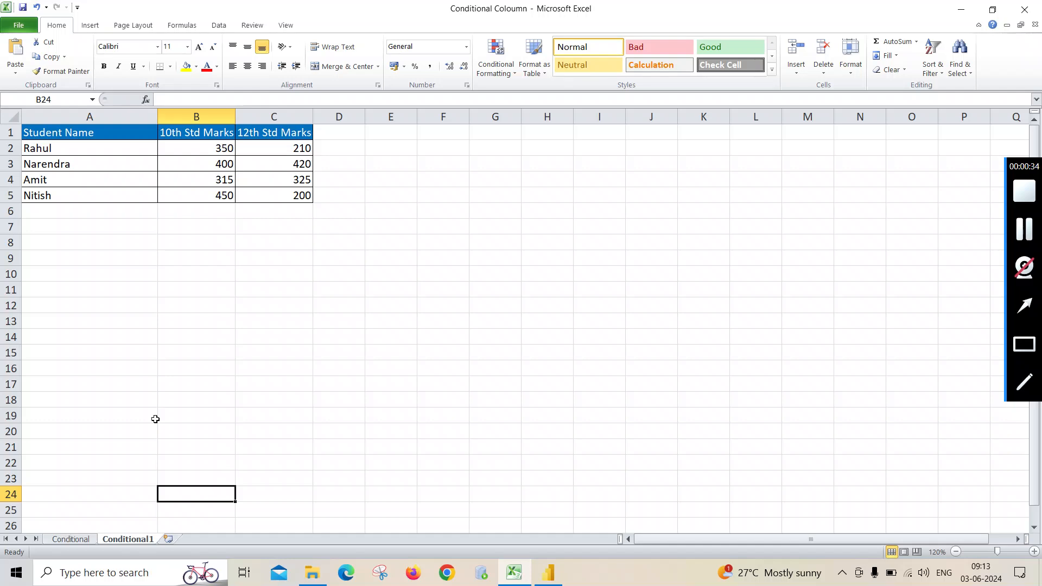
pyautogui.click(71, 540)
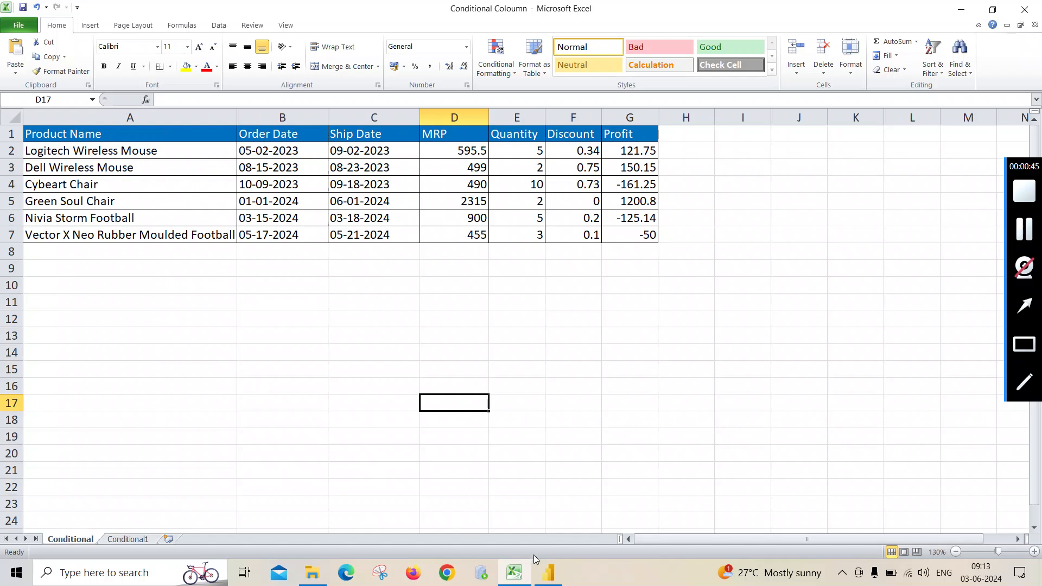
# - Switch to Power BI Desktop and connect to the Excel workbook Conditional Coloumn in the Desktop's Power folder
pyautogui.click(548, 572)
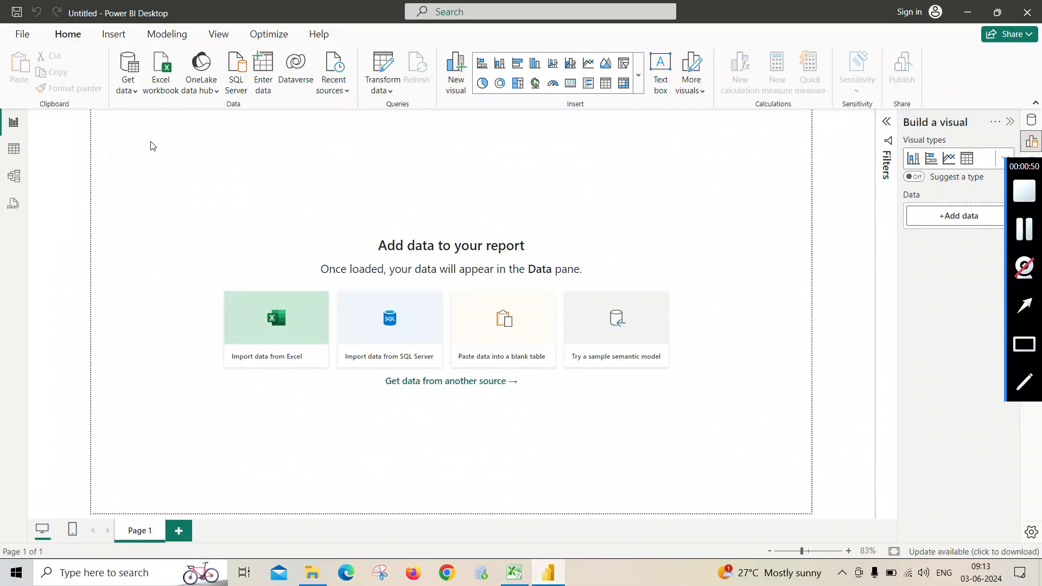
pyautogui.click(135, 97)
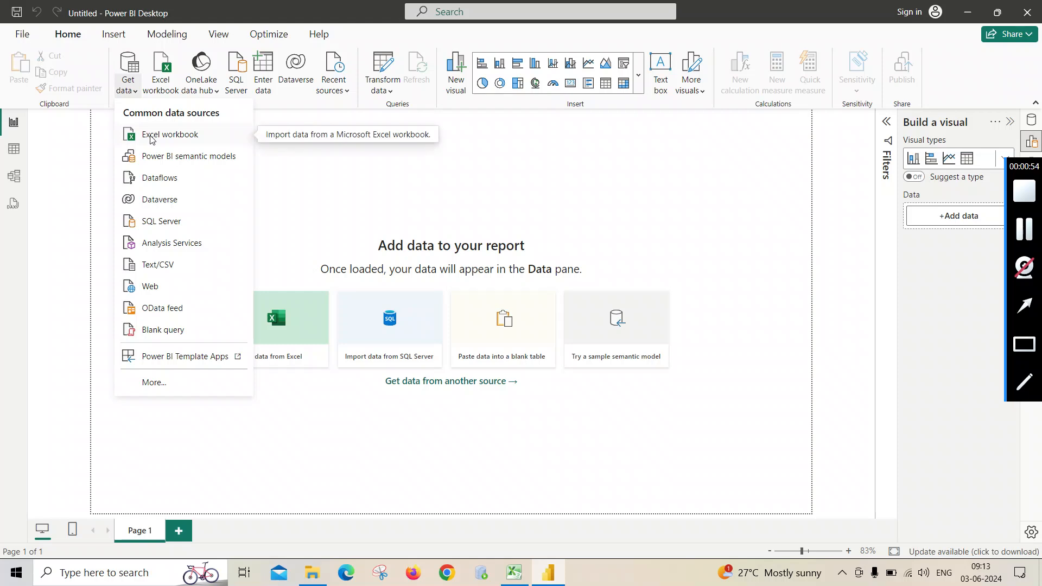
pyautogui.click(152, 140)
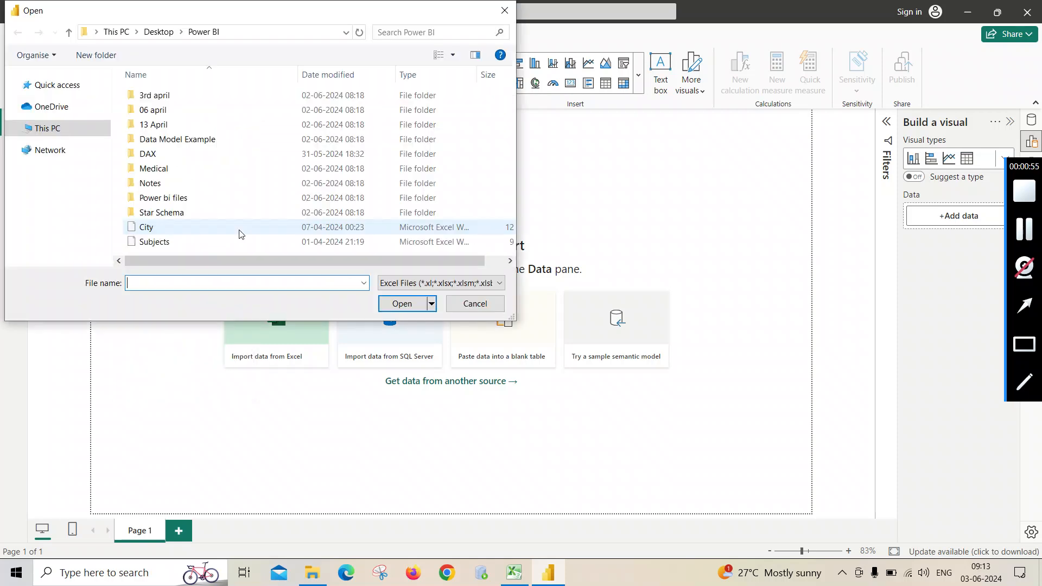
pyautogui.click(55, 111)
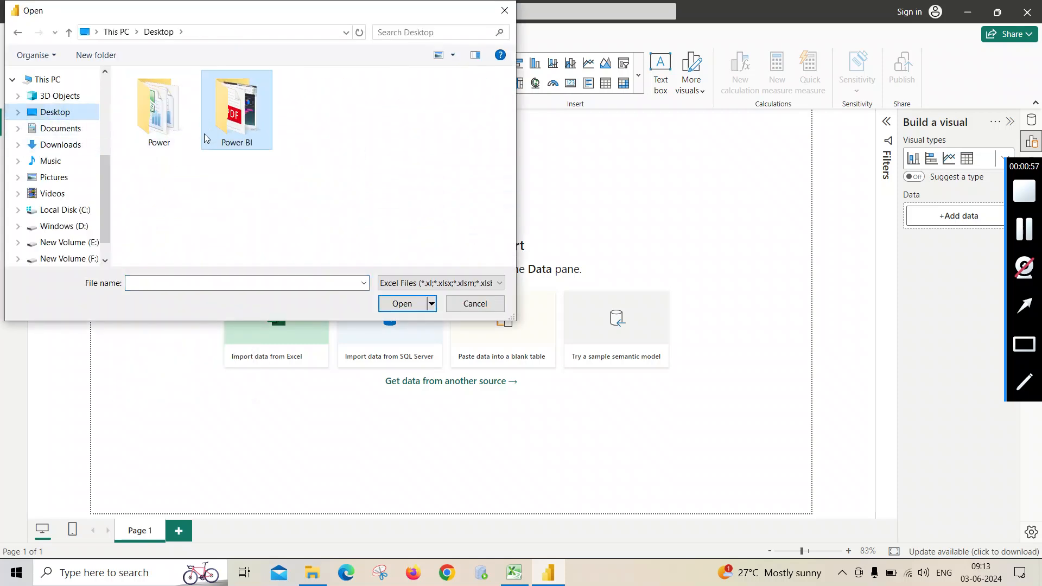
pyautogui.doubleClick(157, 111)
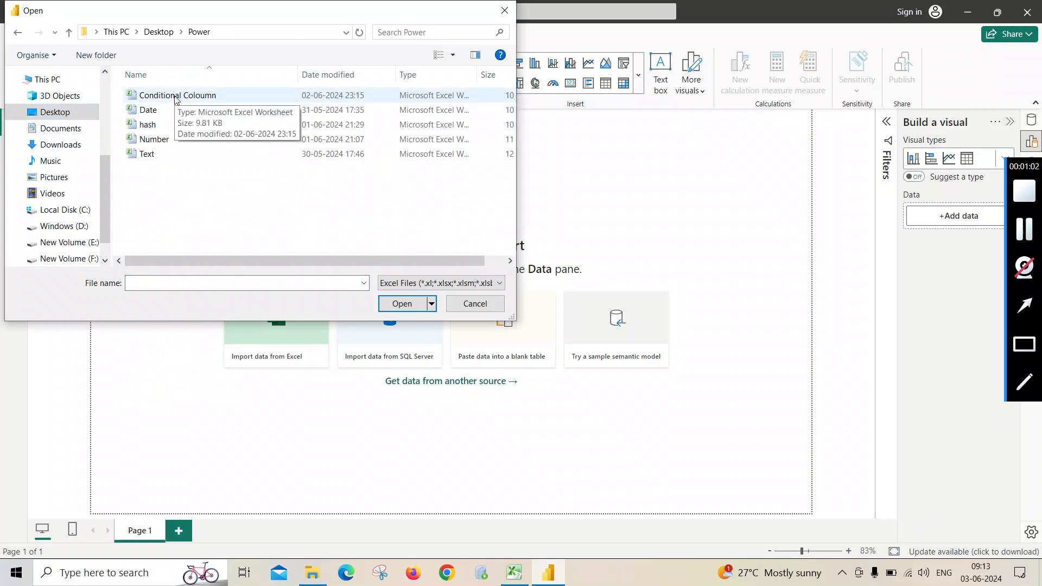
pyautogui.doubleClick(175, 96)
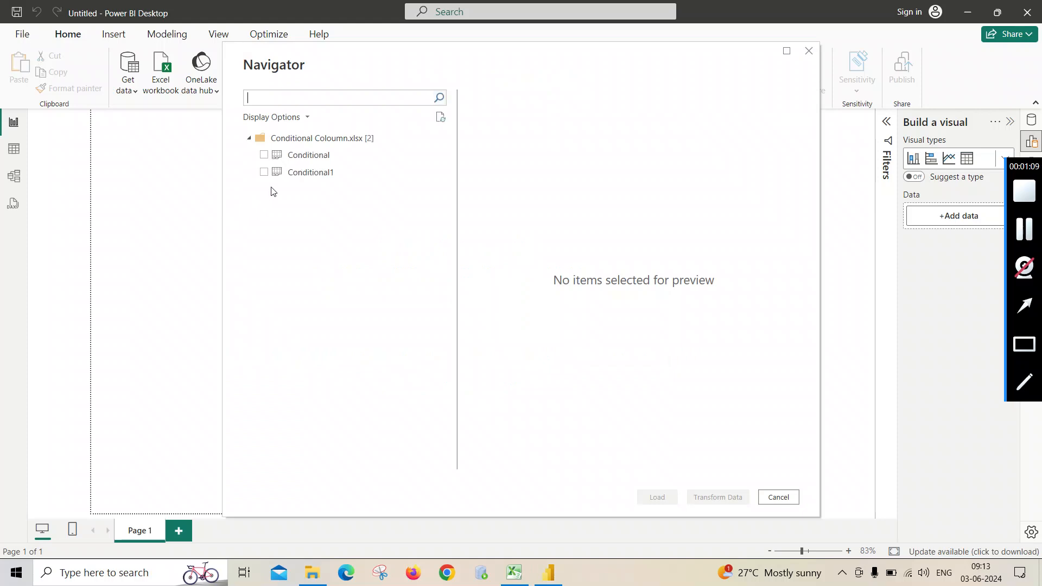
# - Bring the Conditional and Conditional1 sheets into Power Query for transformation and display the Conditional query
pyautogui.click(263, 154)
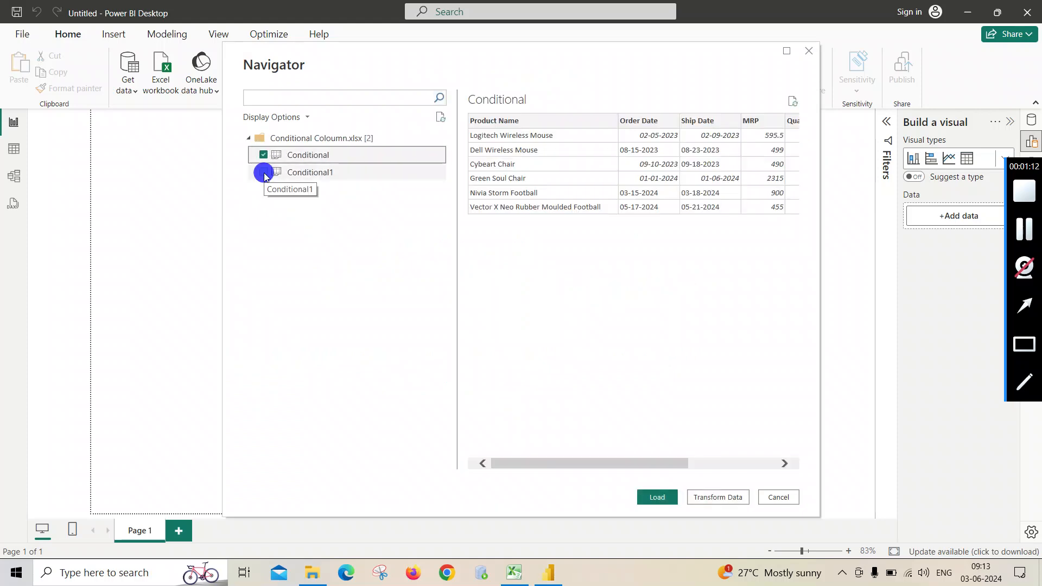
pyautogui.click(263, 172)
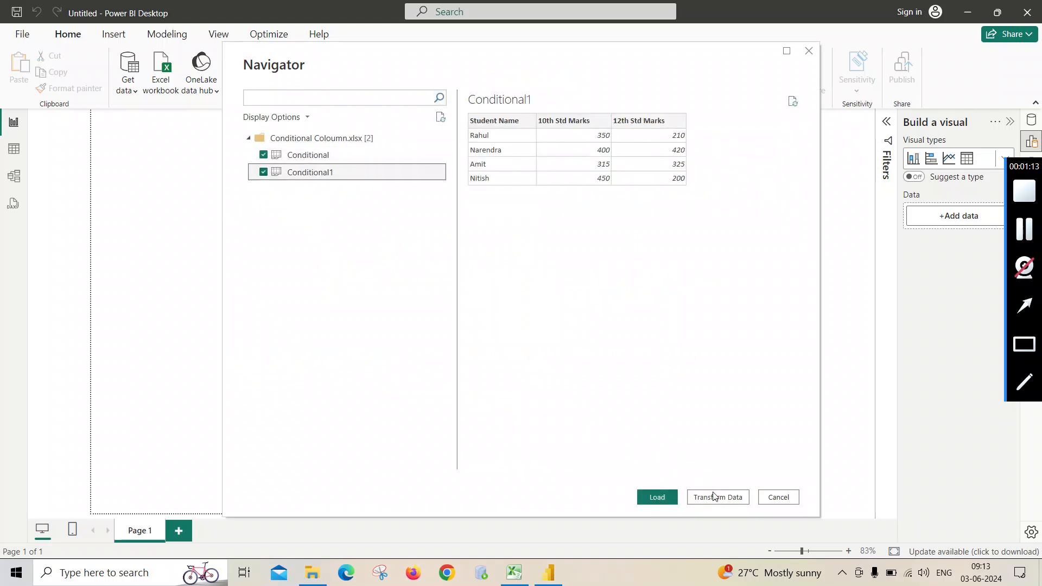
pyautogui.click(713, 496)
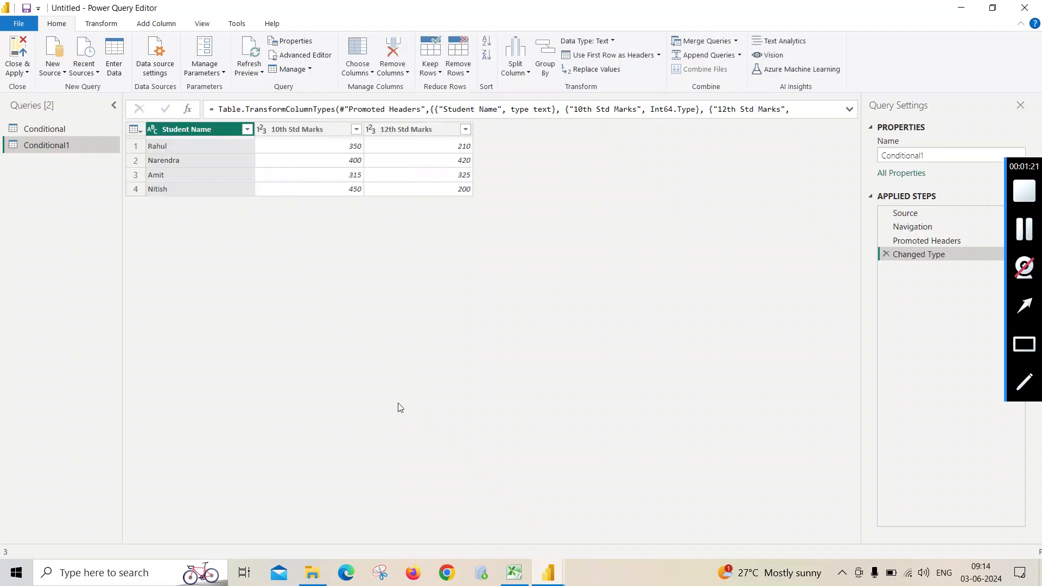
pyautogui.click(52, 134)
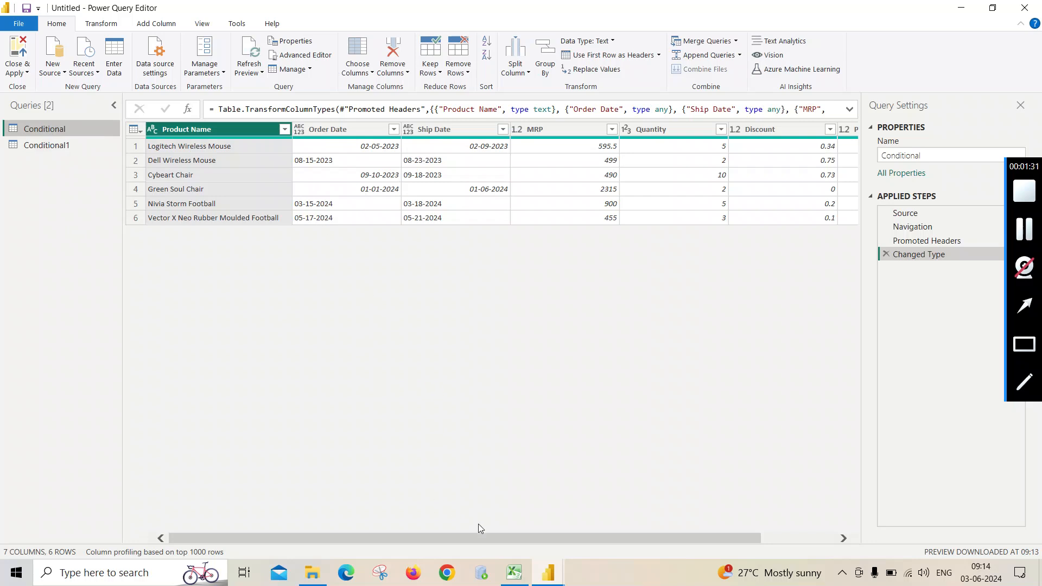
pyautogui.moveTo(498, 535); pyautogui.dragTo(377, 537)
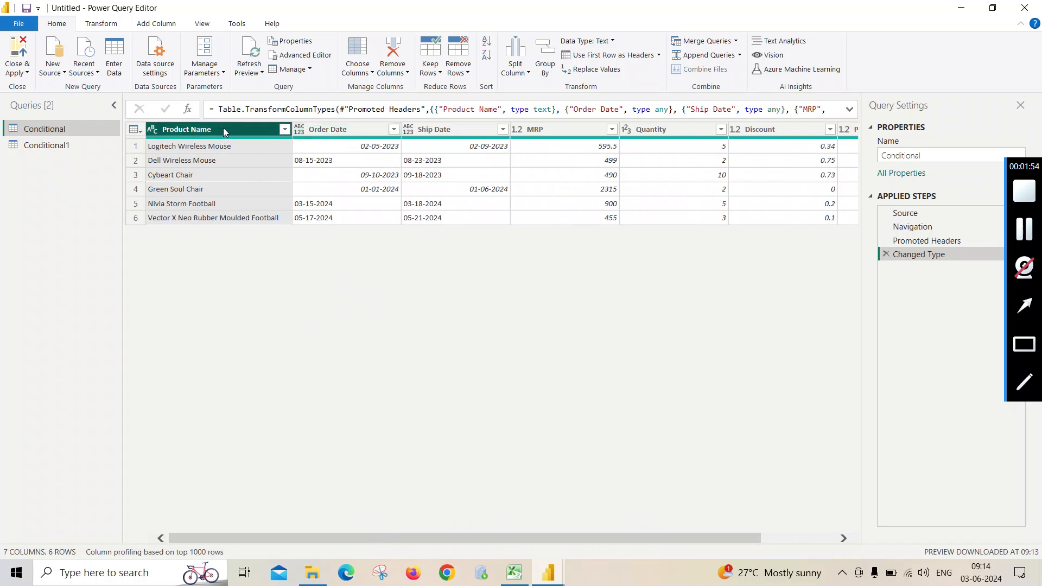
# - Start a new conditional column in the Conditional query and name it Category
pyautogui.click(165, 27)
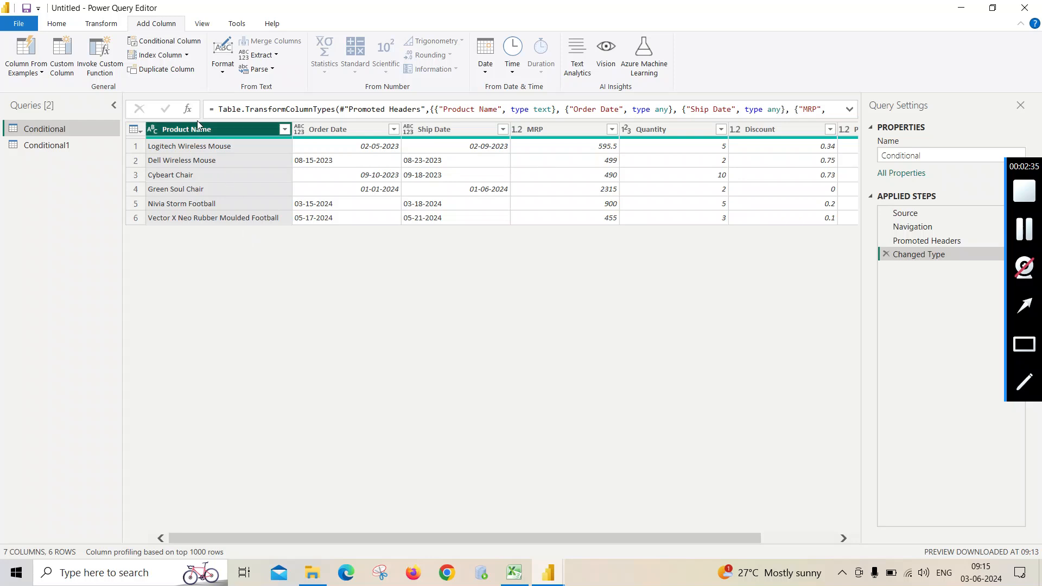
pyautogui.click(189, 47)
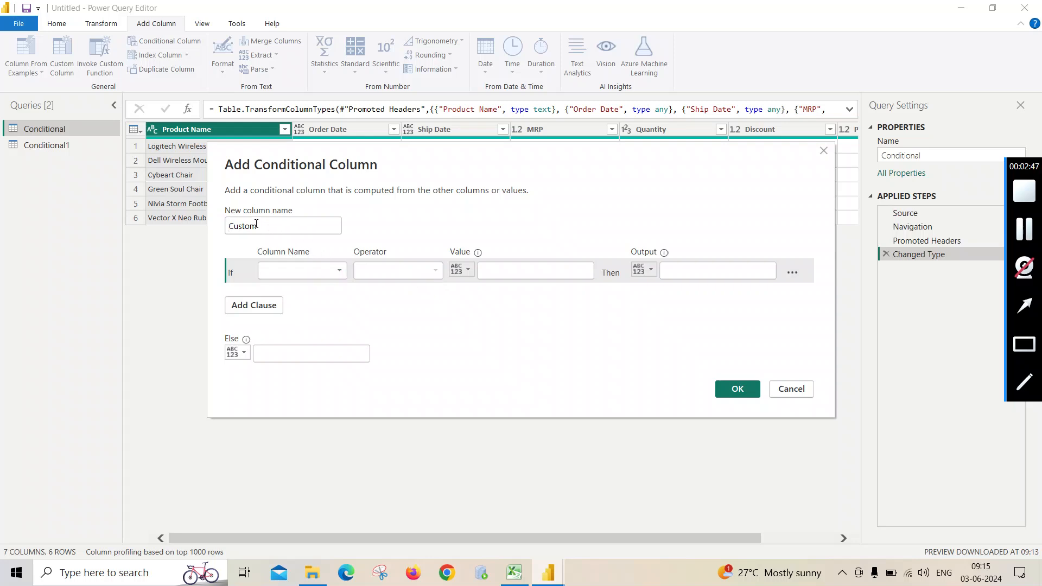
pyautogui.moveTo(256, 224); pyautogui.dragTo(220, 237)
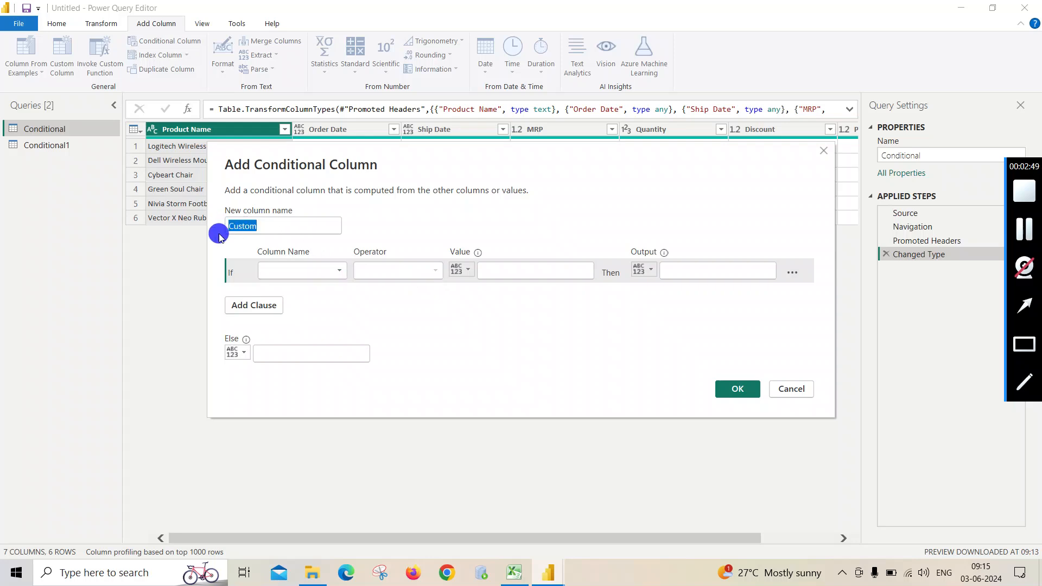
pyautogui.write('Ca')
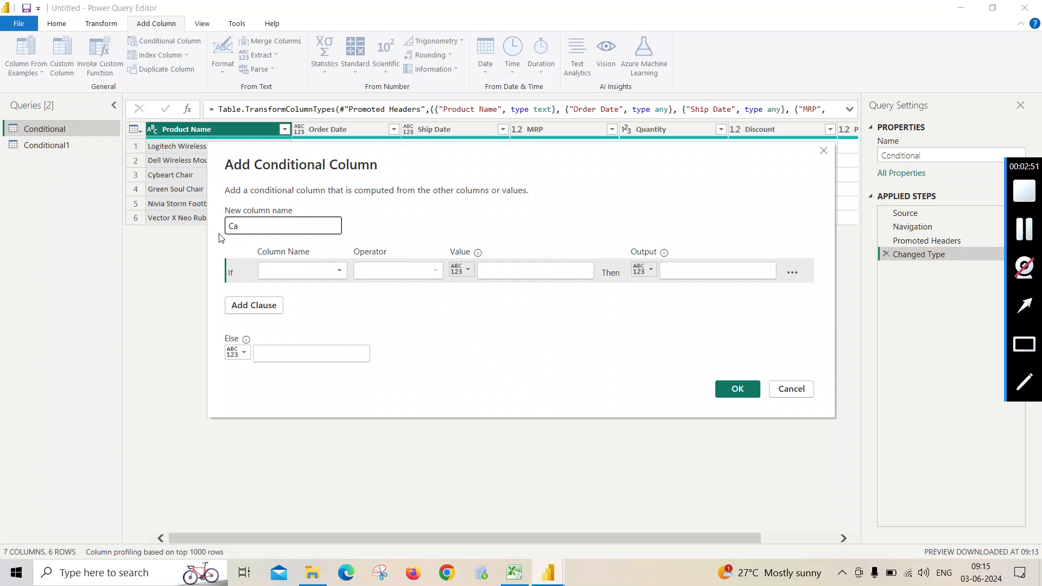
pyautogui.write('tegory')
# - Define the If condition as Product Name contains Mouse
pyautogui.click(337, 276)
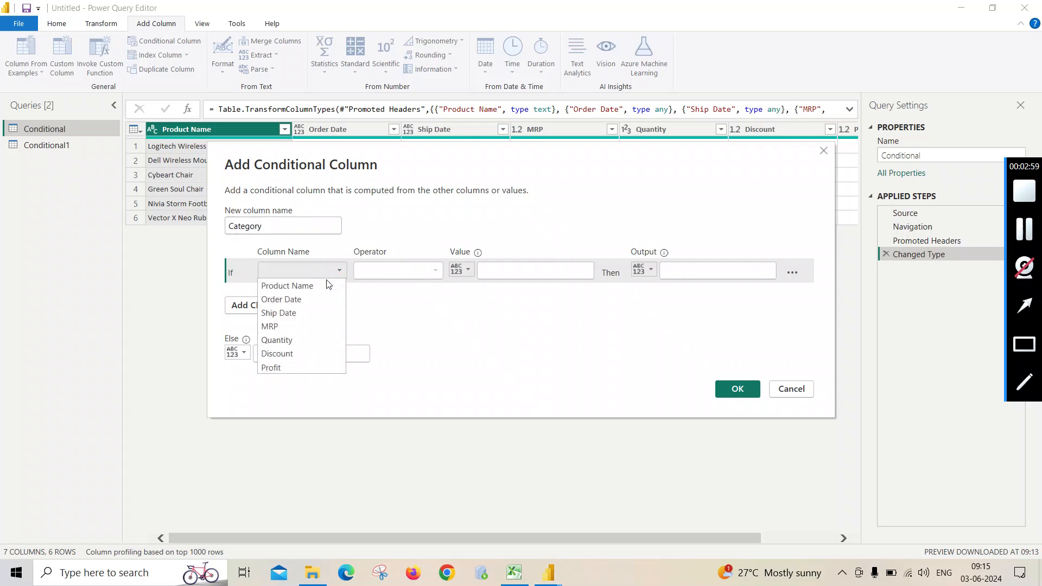
pyautogui.click(319, 286)
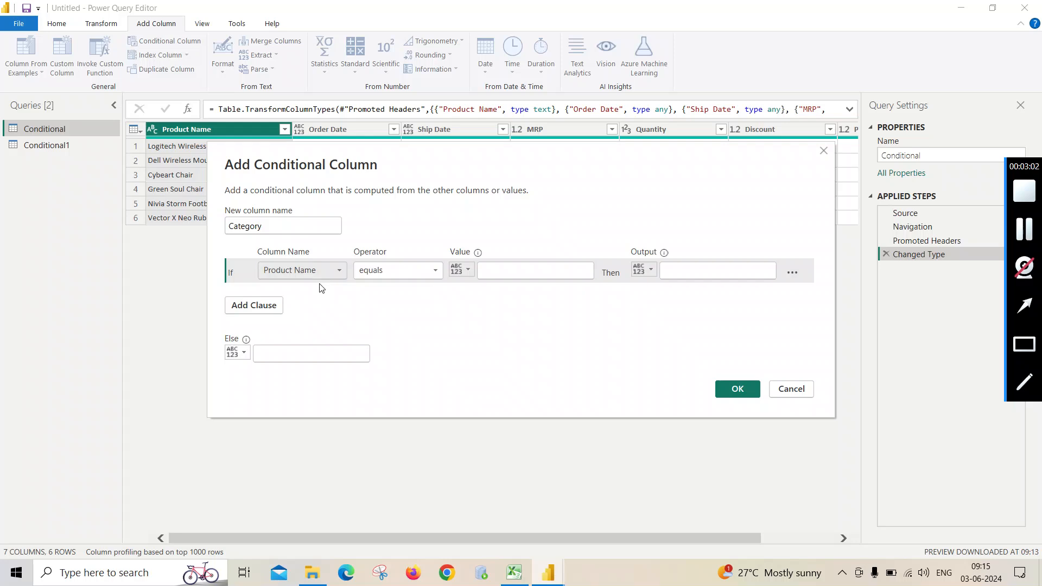
pyautogui.click(437, 275)
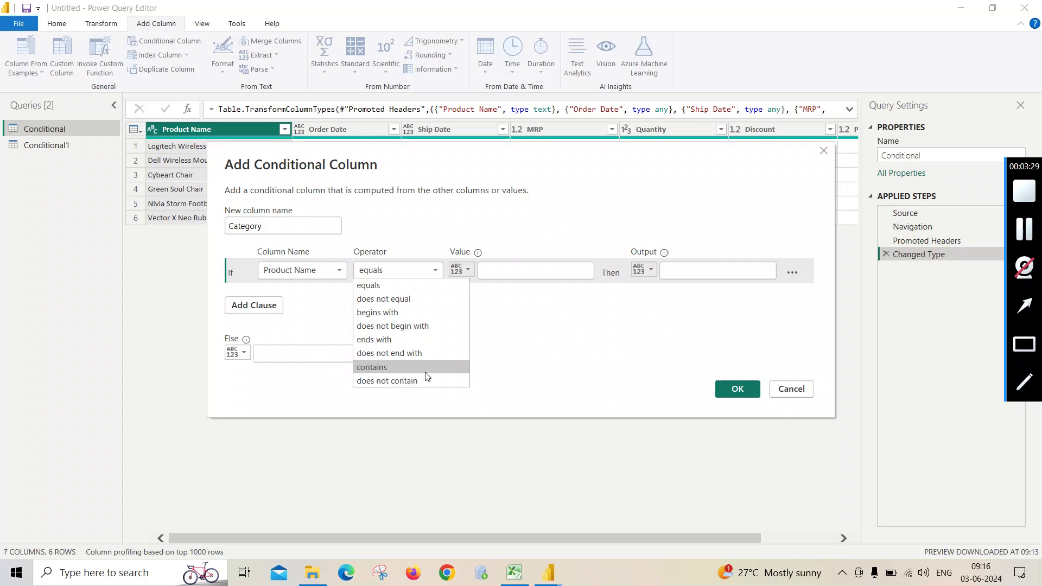
pyautogui.click(426, 371)
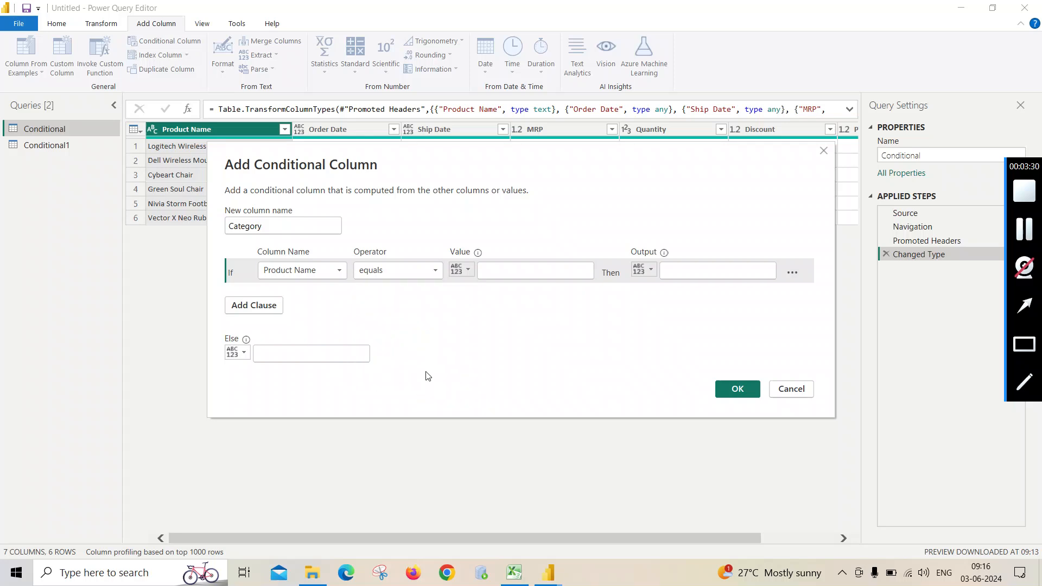
pyautogui.click(497, 271)
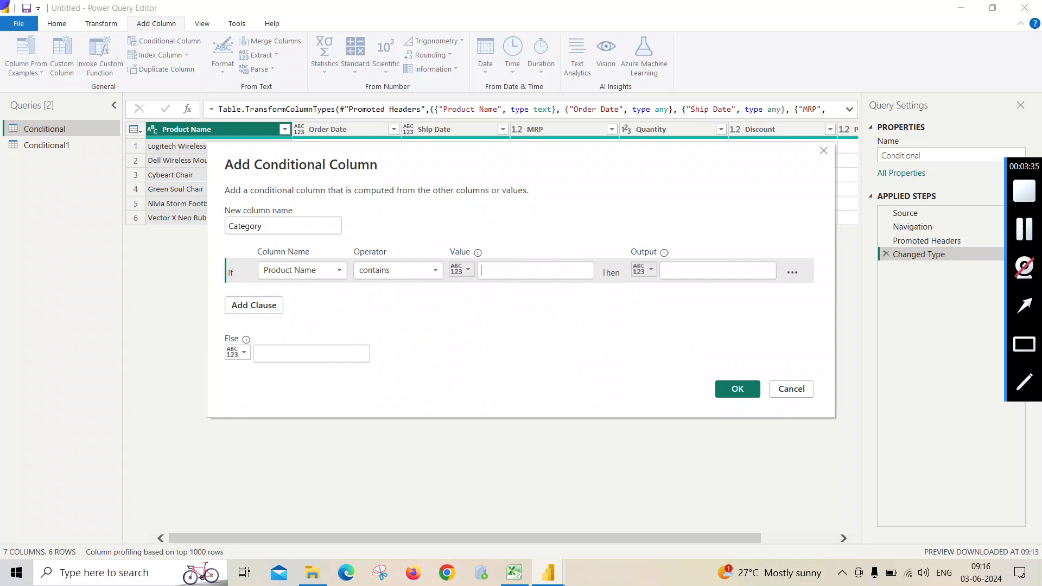
pyautogui.click(466, 301)
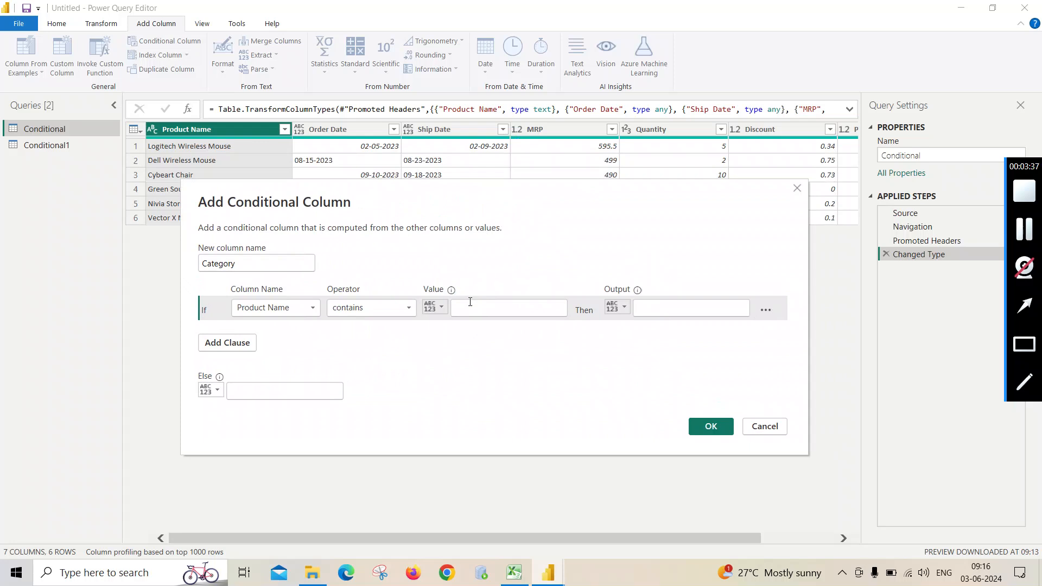
pyautogui.write('Mp')
pyautogui.write('use')
# - Set the output of the Mouse condition to Electronics
pyautogui.click(641, 312)
pyautogui.write('Elect')
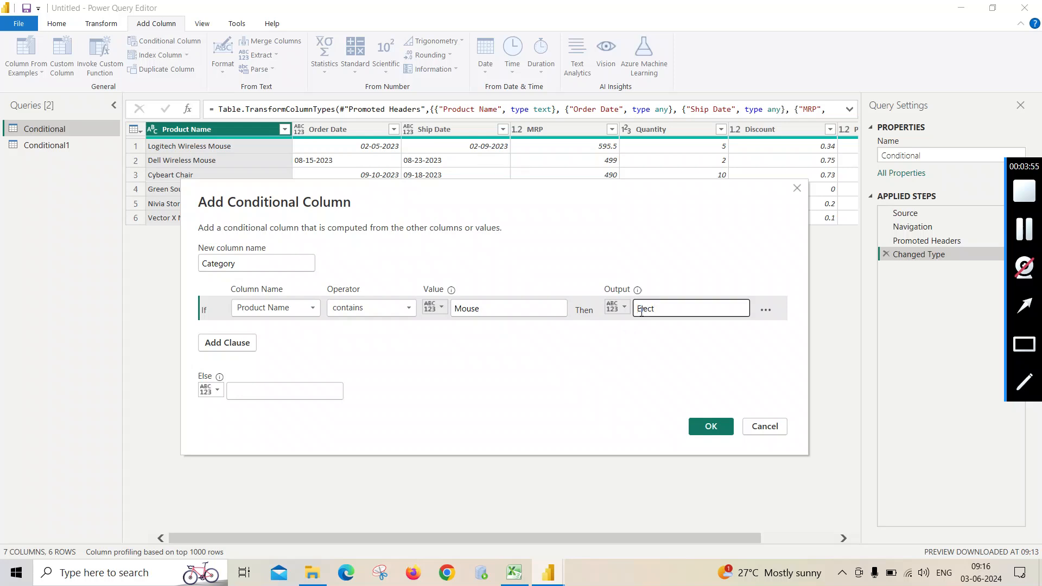
pyautogui.write('ronics')
# - Set the Else value to Other and create the conditional column
pyautogui.click(292, 392)
pyautogui.write('o')
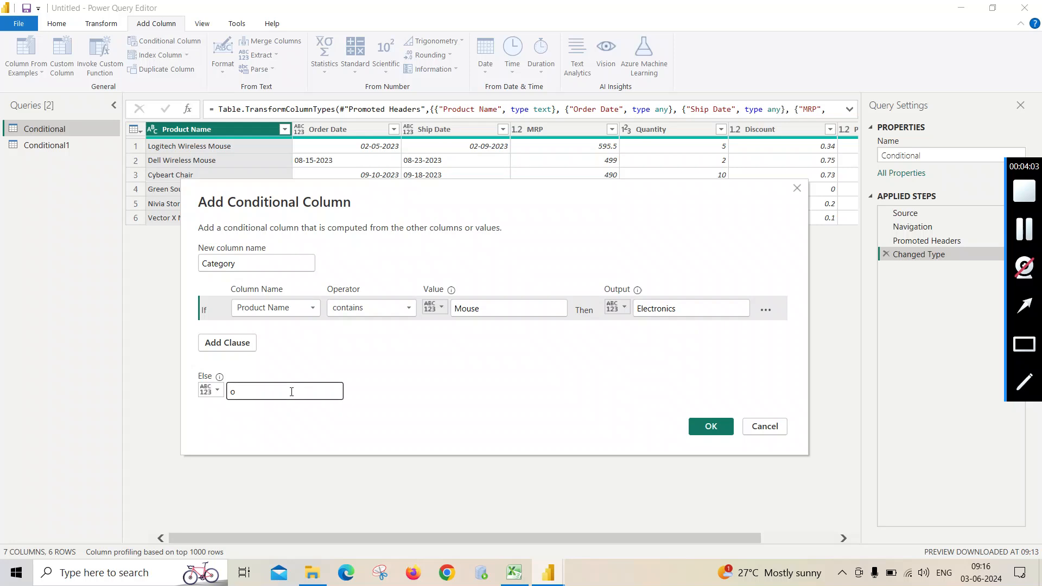
pyautogui.press('BackSpace')
pyautogui.write('Other')
pyautogui.click(711, 427)
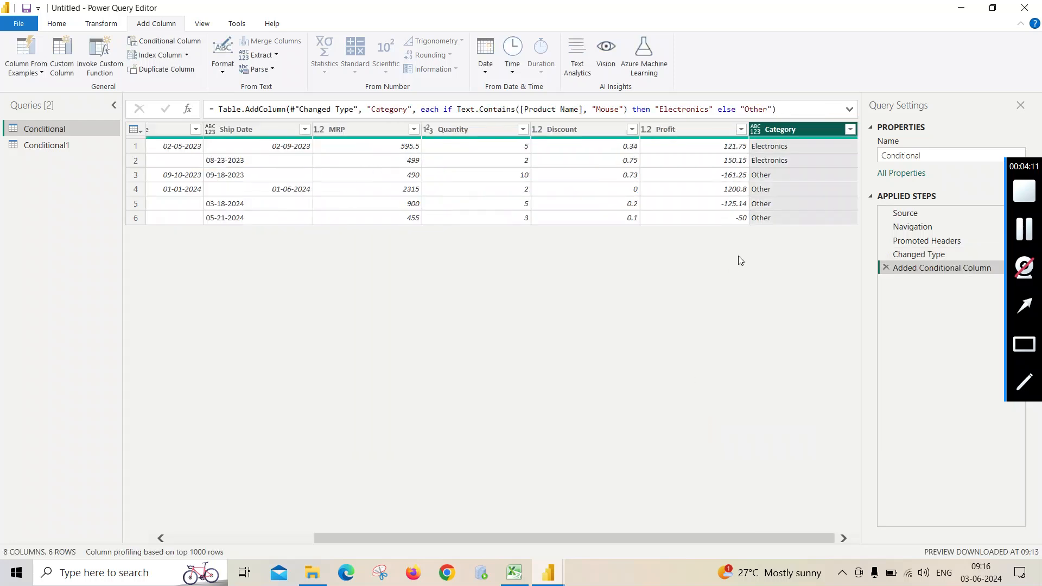
# - Compare the Category values with the product names and delete the Added Conditional Column step
pyautogui.moveTo(639, 541); pyautogui.dragTo(406, 535)
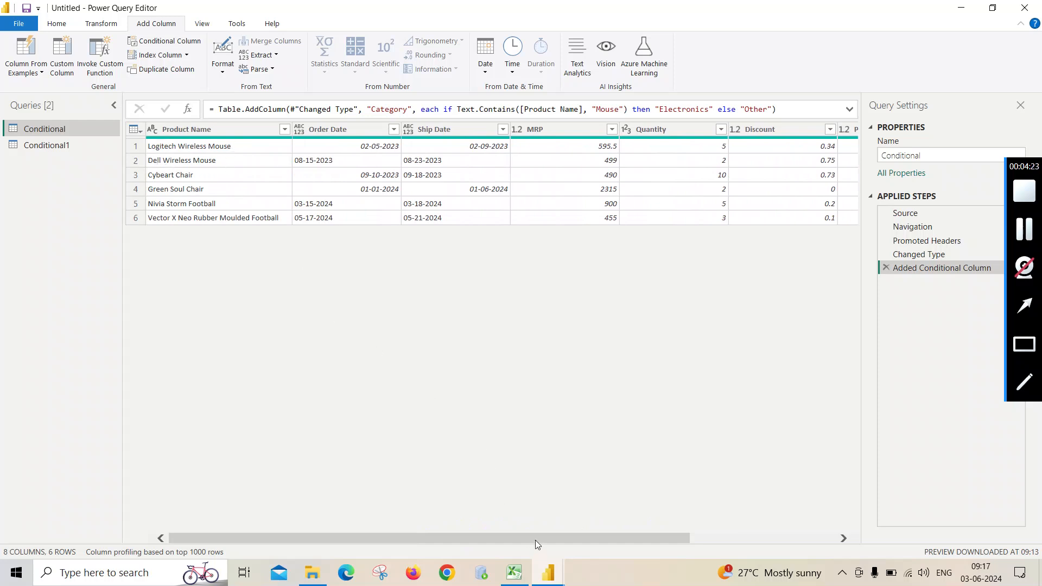
pyautogui.moveTo(537, 538); pyautogui.dragTo(683, 537)
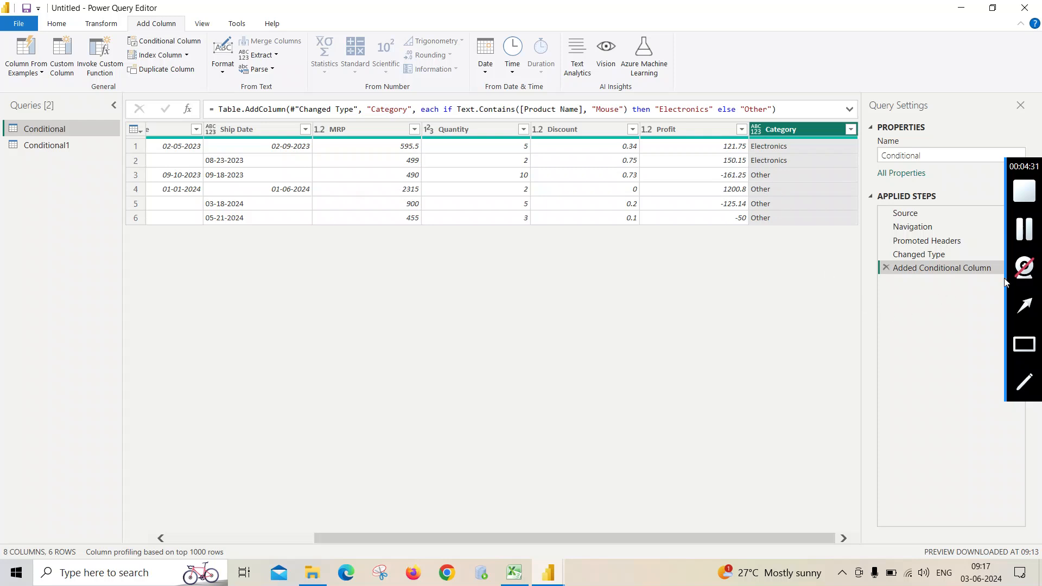
pyautogui.click(886, 269)
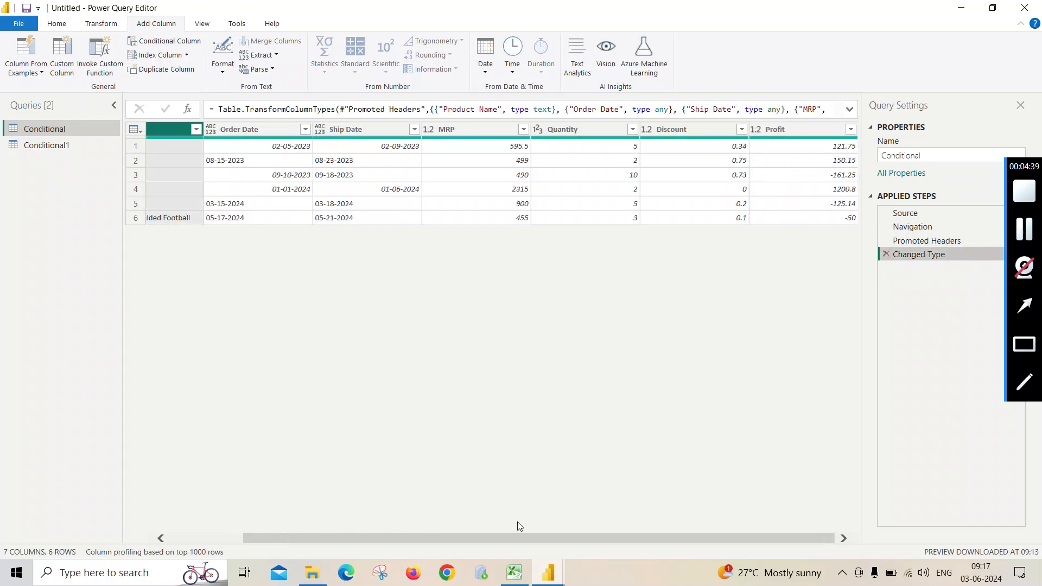
# - Start another conditional column in the Conditional query, named Category
pyautogui.moveTo(516, 536); pyautogui.dragTo(349, 526)
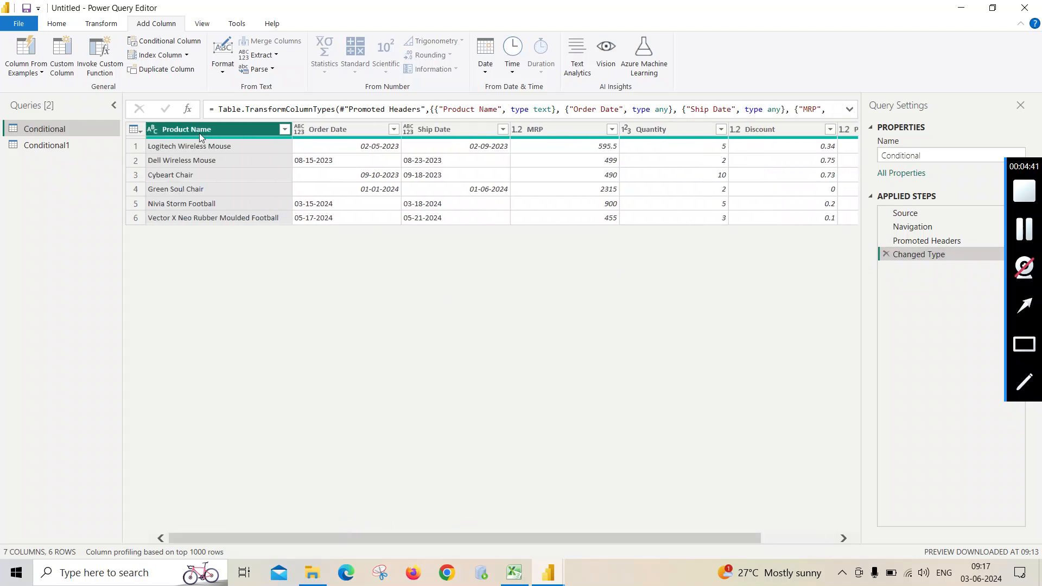
pyautogui.click(174, 41)
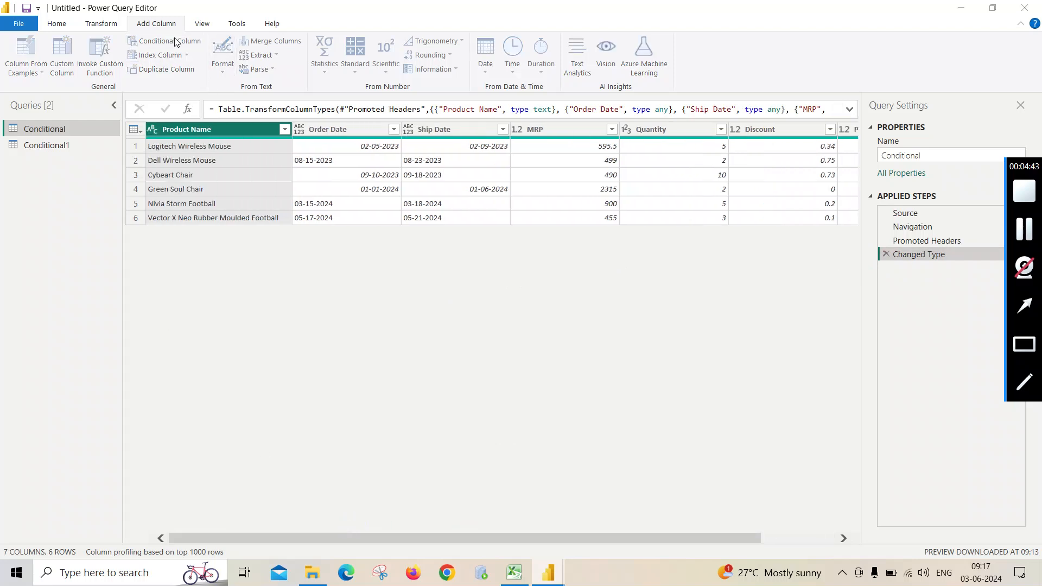
pyautogui.moveTo(262, 223); pyautogui.dragTo(197, 240)
pyautogui.write('Categ')
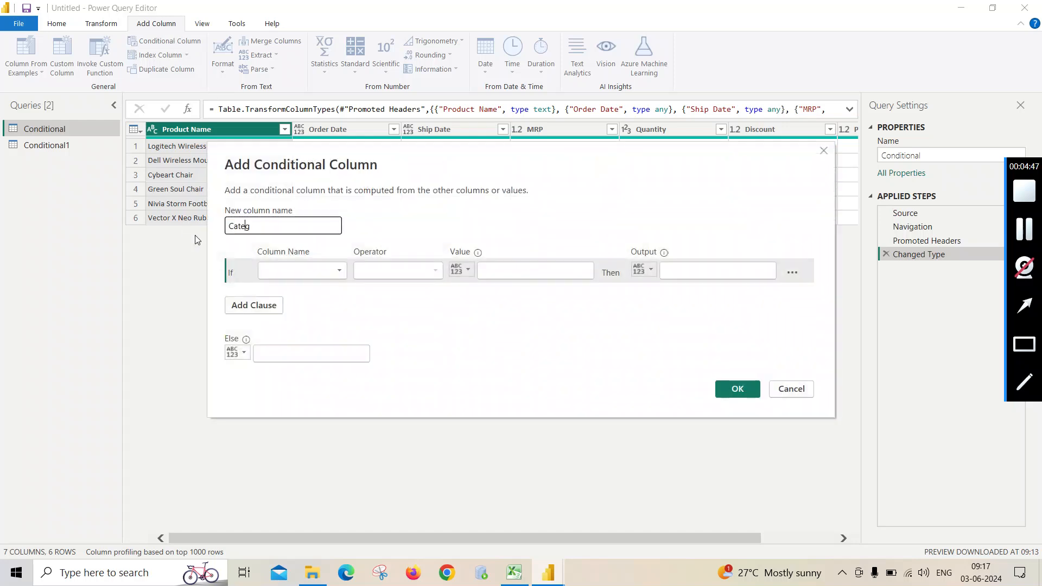
pyautogui.write('ory')
# - Set the first condition to Product Name contains Mouse
pyautogui.click(336, 271)
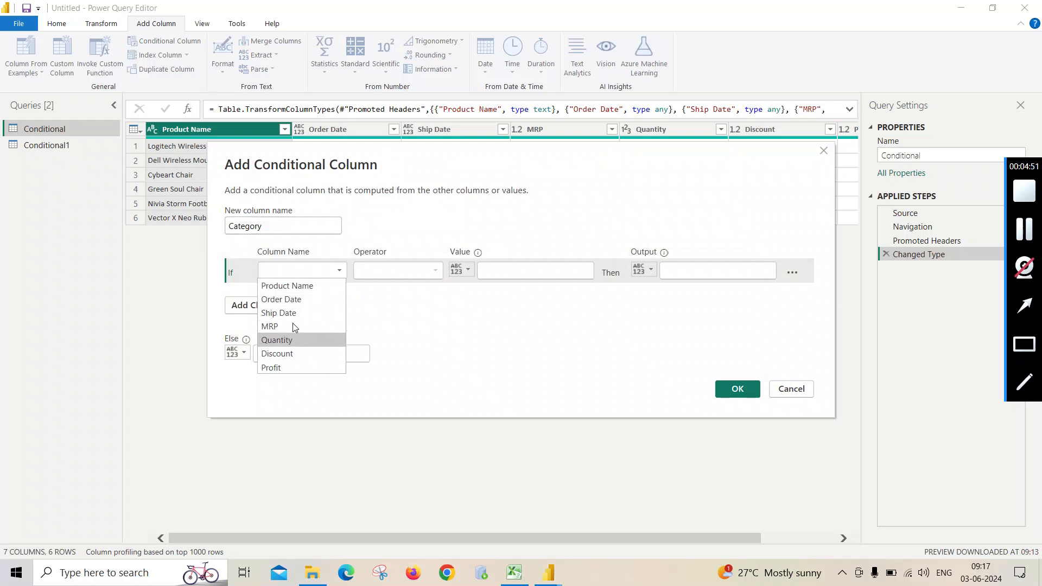
pyautogui.click(294, 286)
pyautogui.click(375, 269)
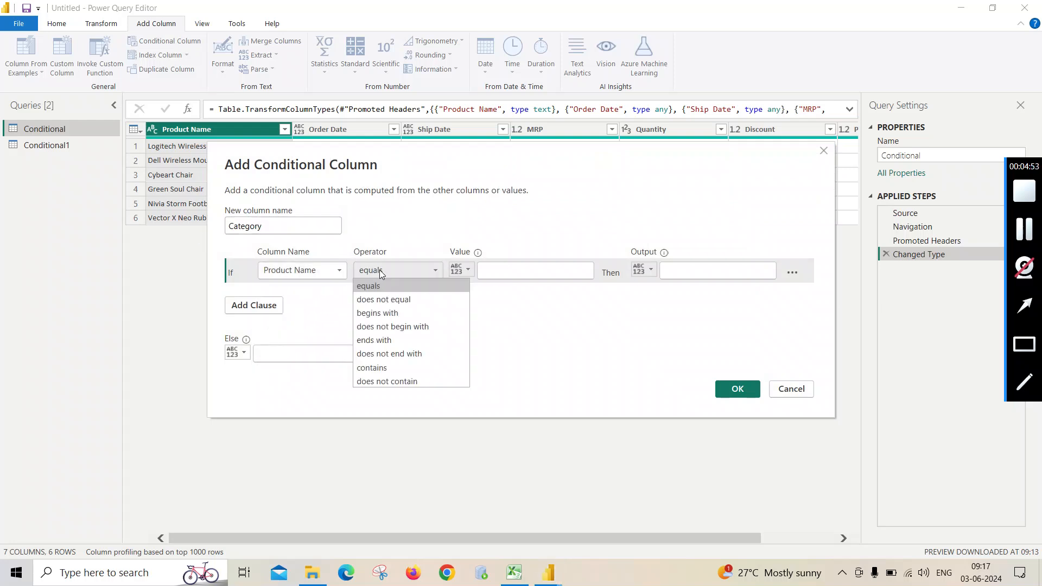
pyautogui.click(383, 368)
pyautogui.click(510, 271)
pyautogui.write('Mo')
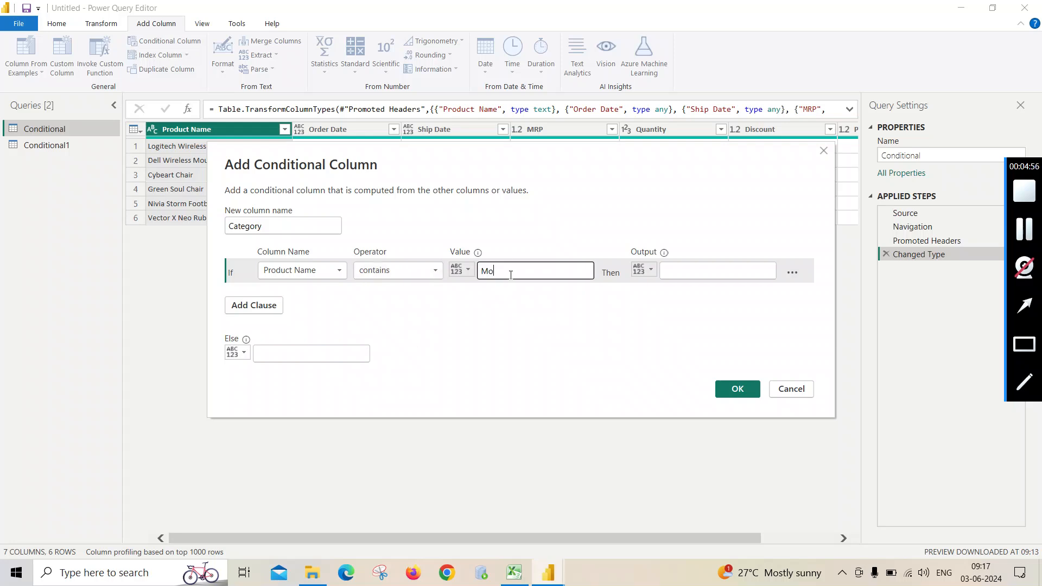
pyautogui.write('use')
# - Set the output of the Mouse condition to Electronics and move the dialog down to uncover the product names
pyautogui.click(678, 271)
pyautogui.write('E')
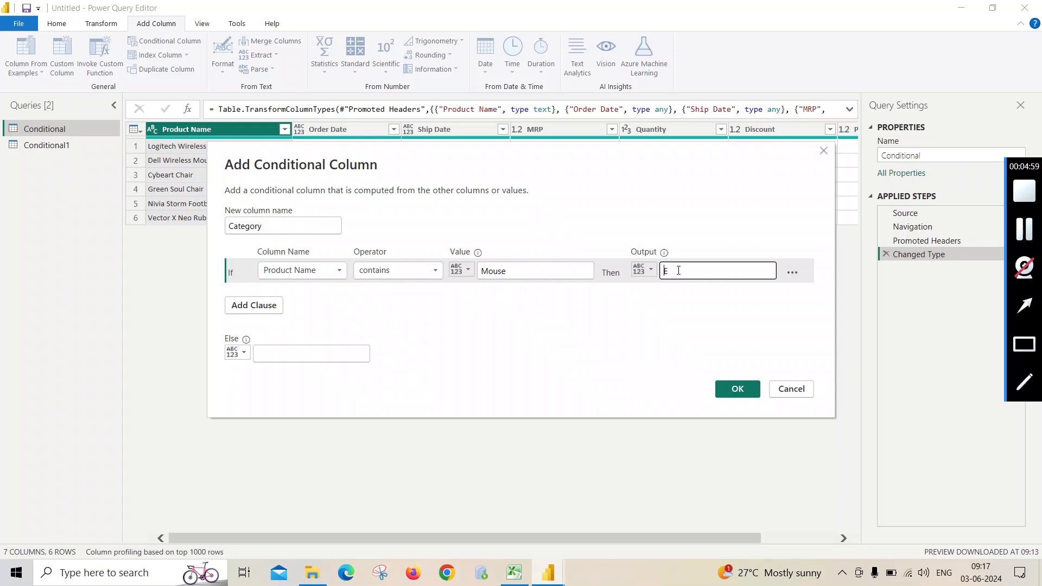
pyautogui.write('lectronics')
pyautogui.moveTo(506, 155); pyautogui.dragTo(515, 227)
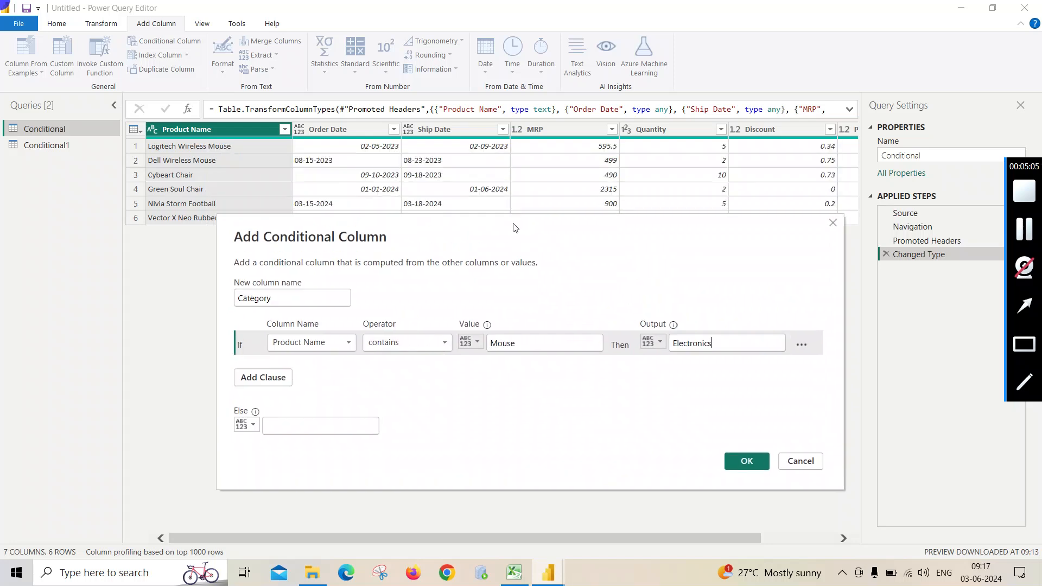
# - Add an Else If clause with the condition Product Name contains Chair
pyautogui.click(265, 384)
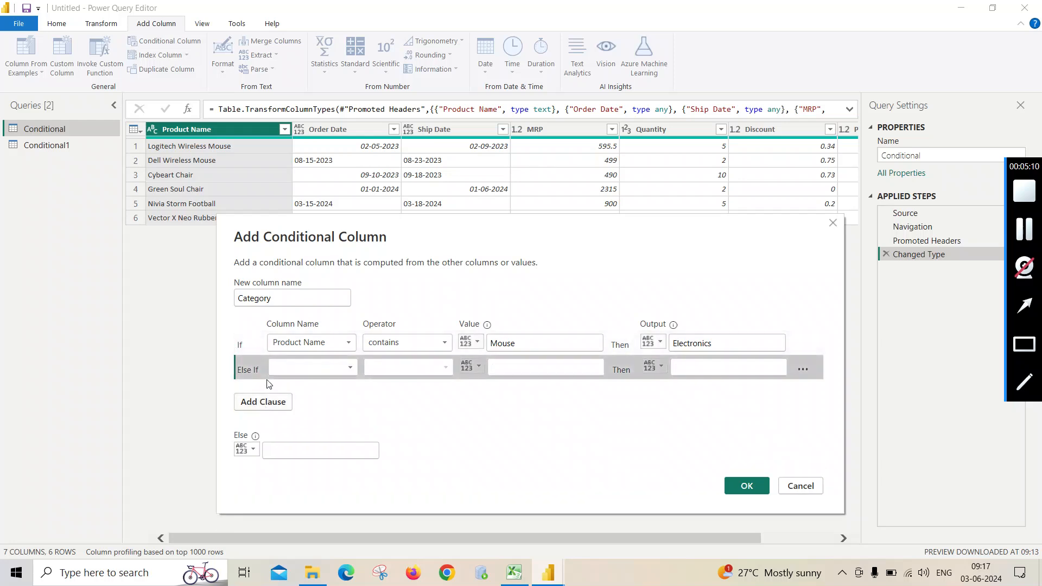
pyautogui.click(296, 369)
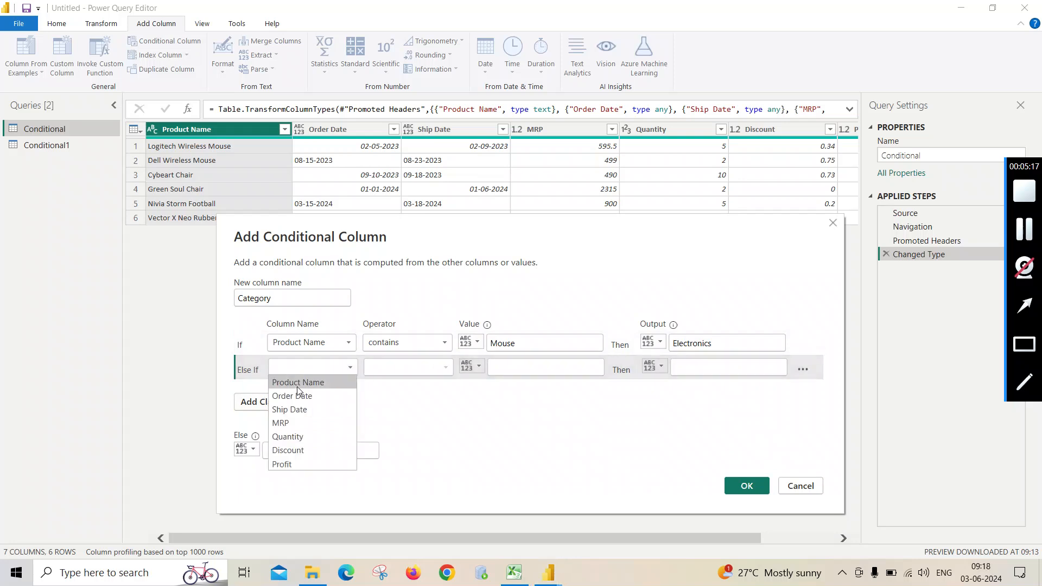
pyautogui.click(297, 385)
pyautogui.click(392, 371)
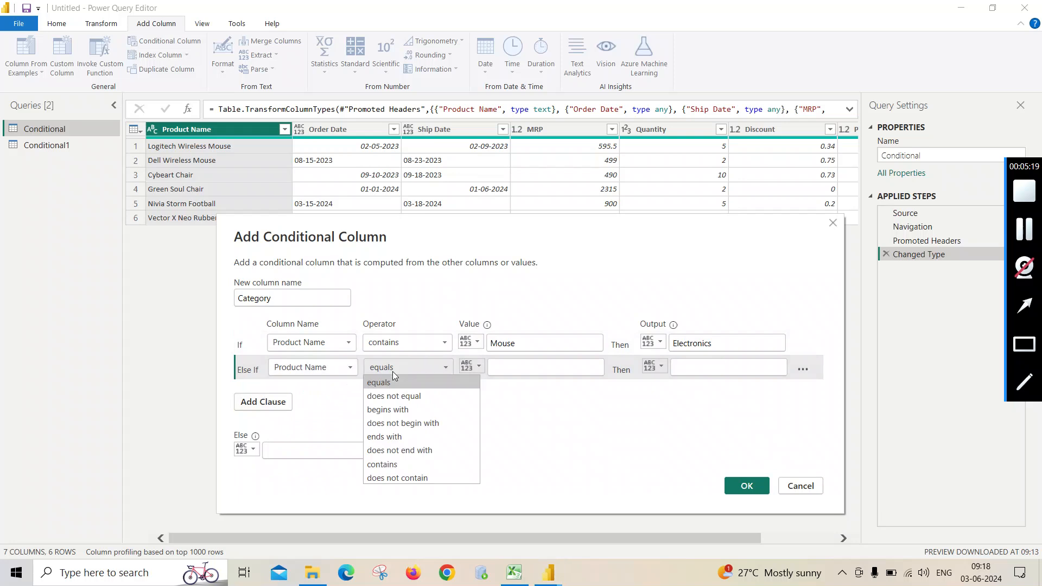
pyautogui.click(385, 468)
pyautogui.click(501, 369)
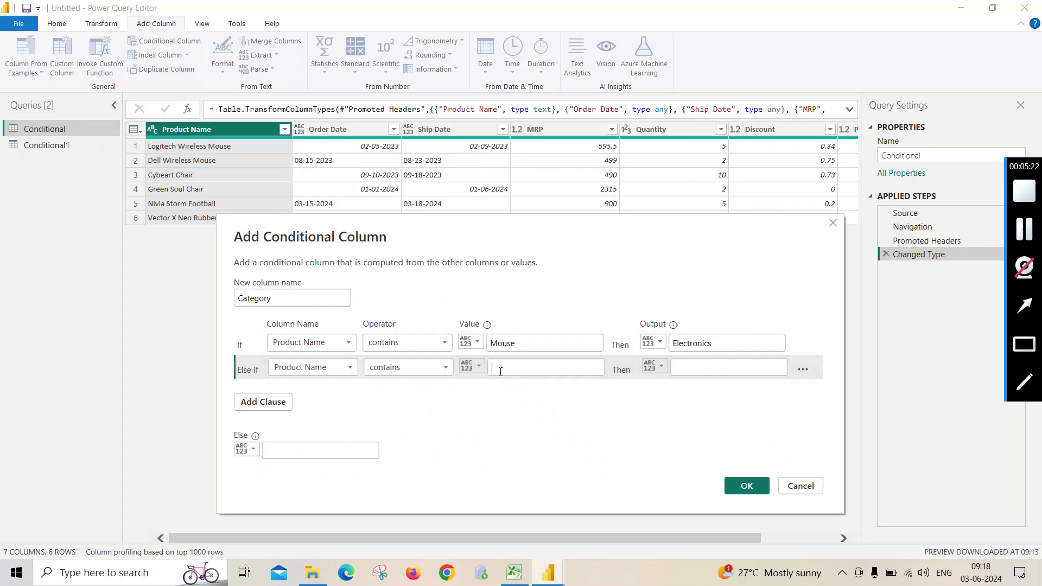
pyautogui.write('Chair')
# - Set the output of the Chair clause to Furniture
pyautogui.click(683, 369)
pyautogui.write('Furniture')
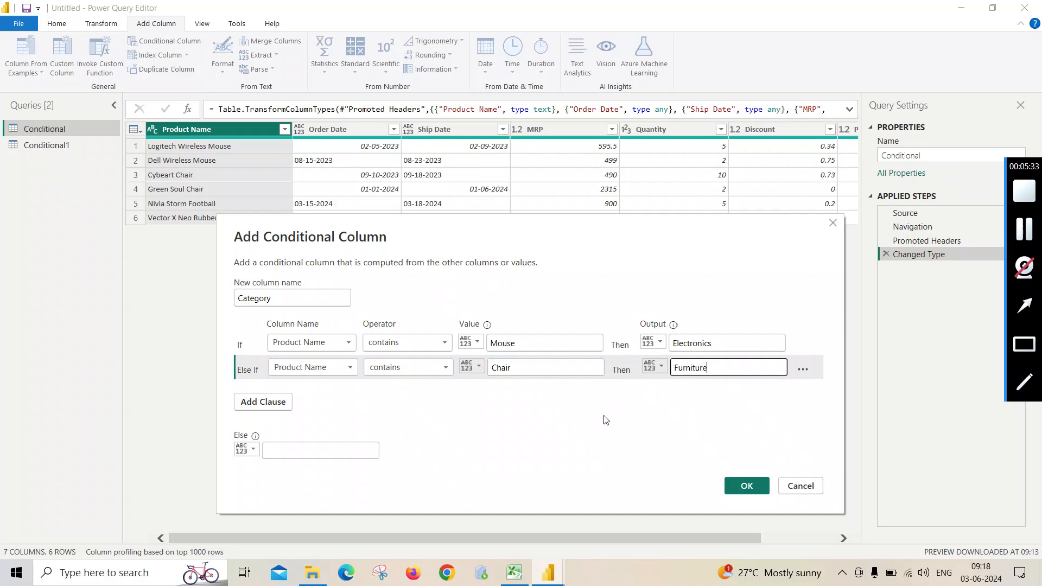
pyautogui.click(262, 403)
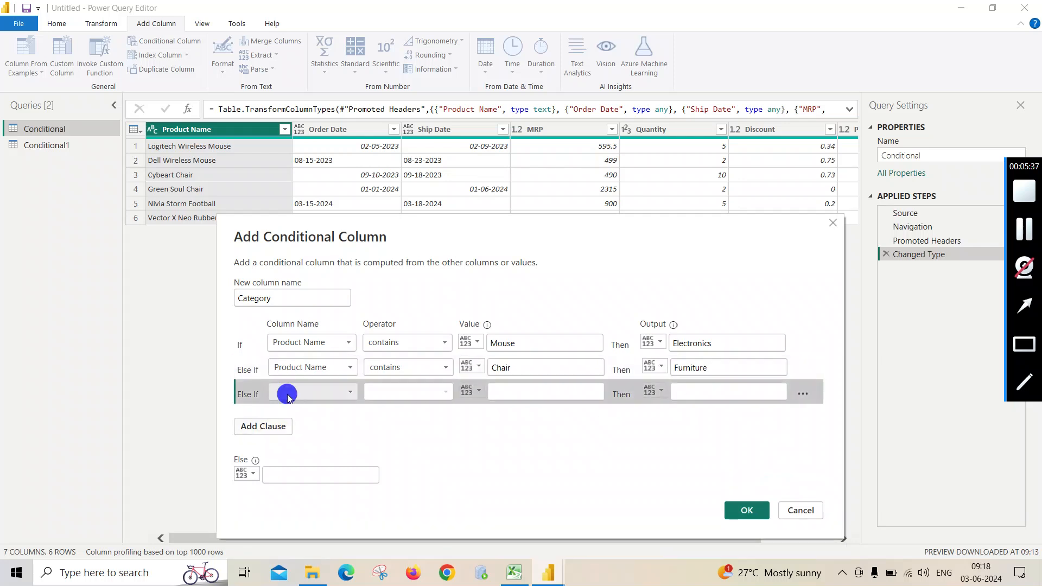
pyautogui.click(287, 395)
pyautogui.click(292, 412)
pyautogui.click(392, 395)
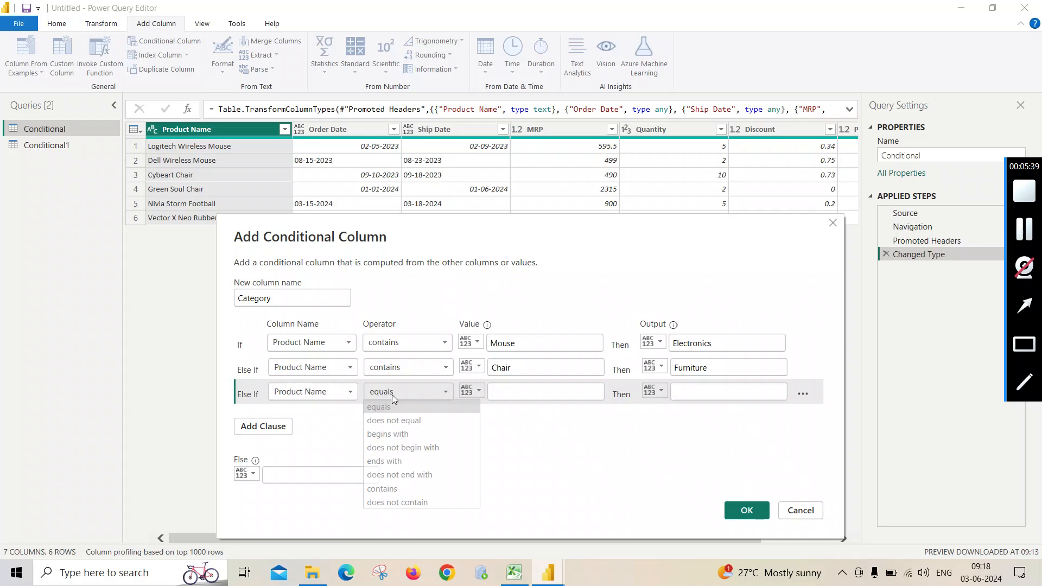
pyautogui.click(335, 409)
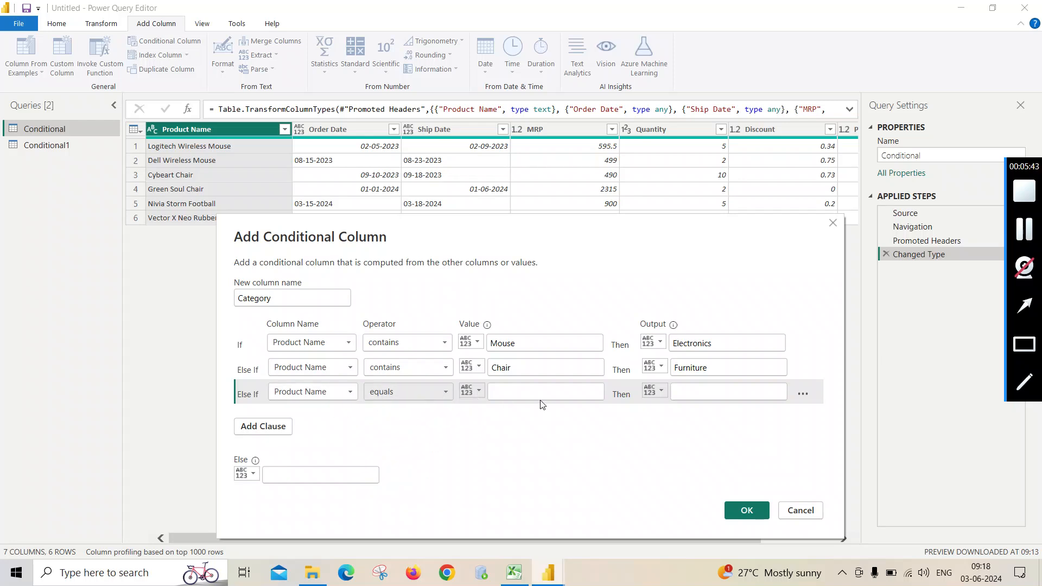
pyautogui.click(802, 394)
pyautogui.click(812, 408)
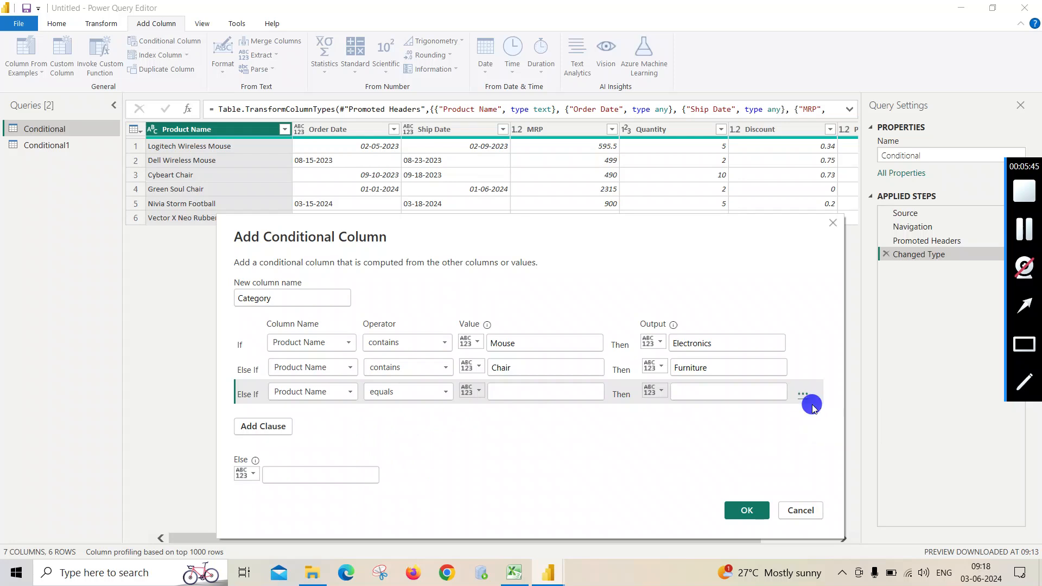
# - Set the Else value to Sports and create the Category conditional column
pyautogui.click(274, 449)
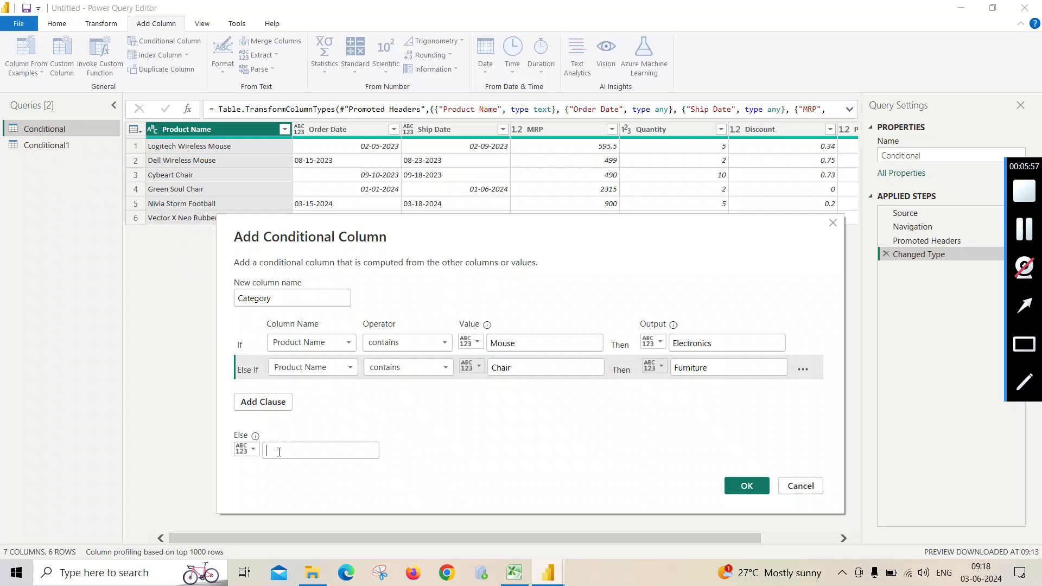
pyautogui.write('Sports')
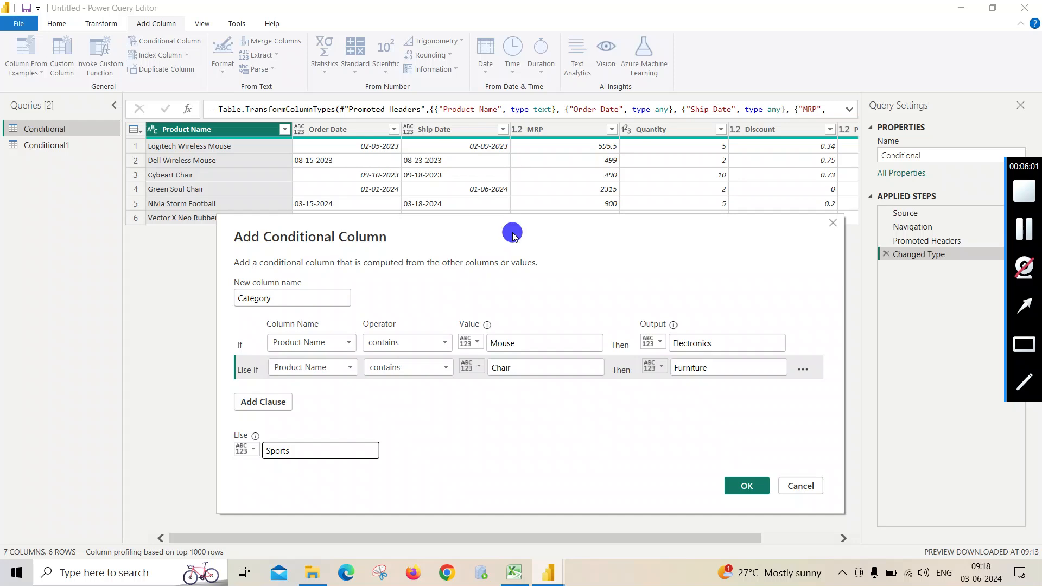
pyautogui.moveTo(509, 233)
pyautogui.mouseDown()
pyautogui.moveTo(561, 235)
pyautogui.moveTo(492, 243)
pyautogui.mouseUp()
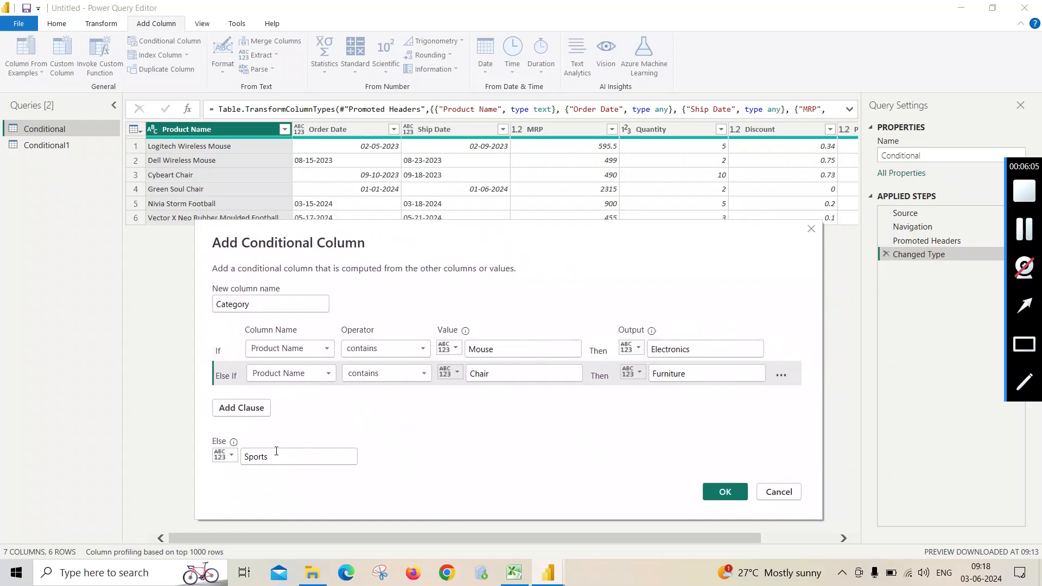
pyautogui.click(723, 491)
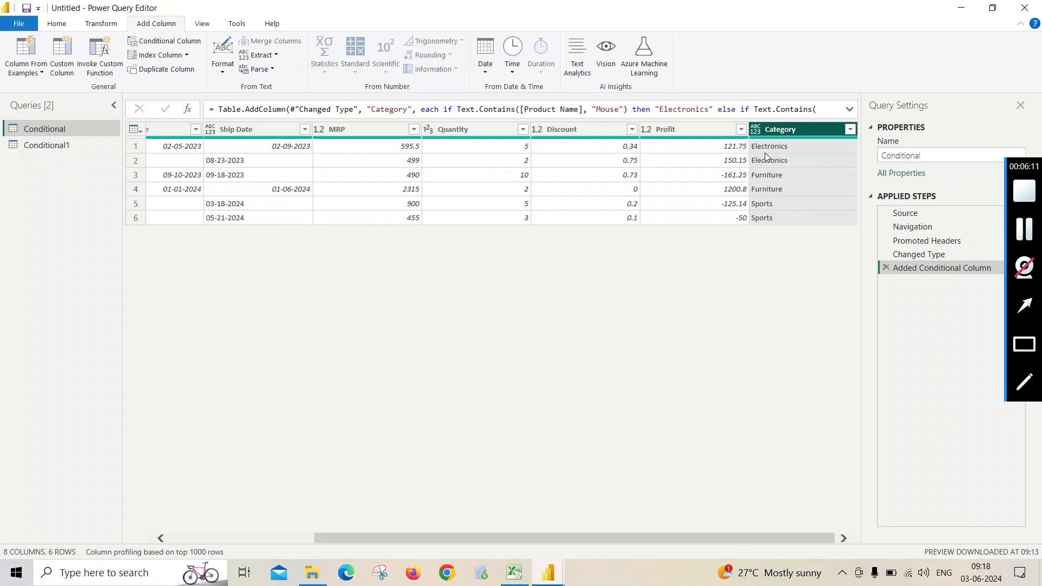
# - Compare the Category values with the product names in each row
pyautogui.click(756, 537)
pyautogui.moveTo(756, 537); pyautogui.dragTo(481, 538)
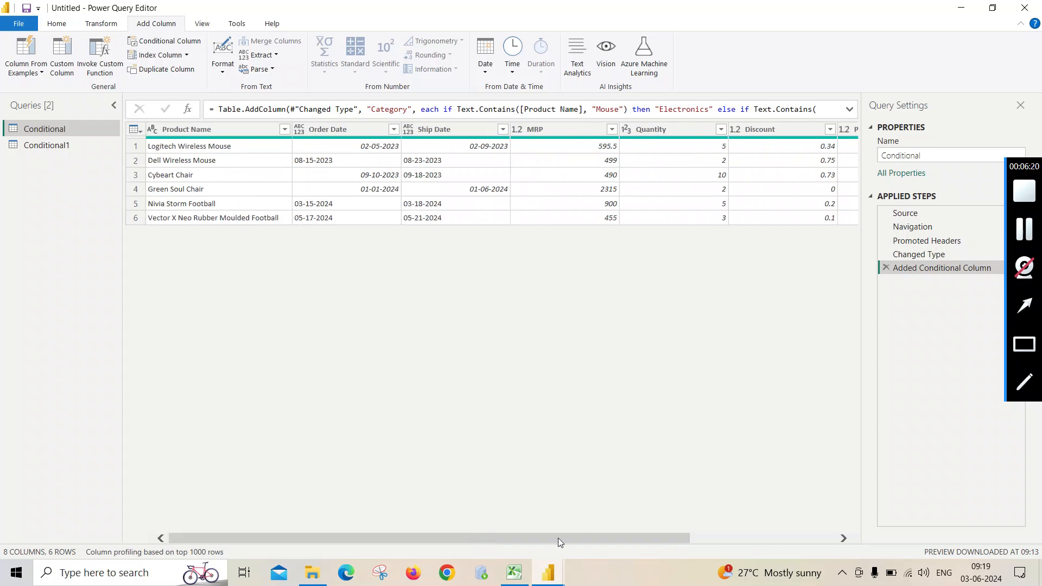
pyautogui.click(1021, 230)
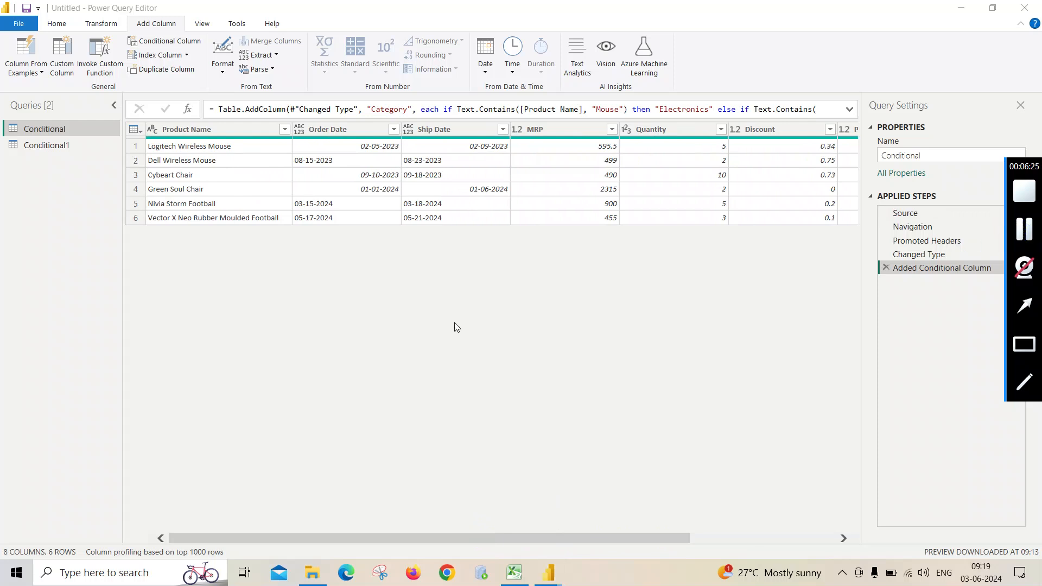
pyautogui.moveTo(678, 537); pyautogui.dragTo(835, 538)
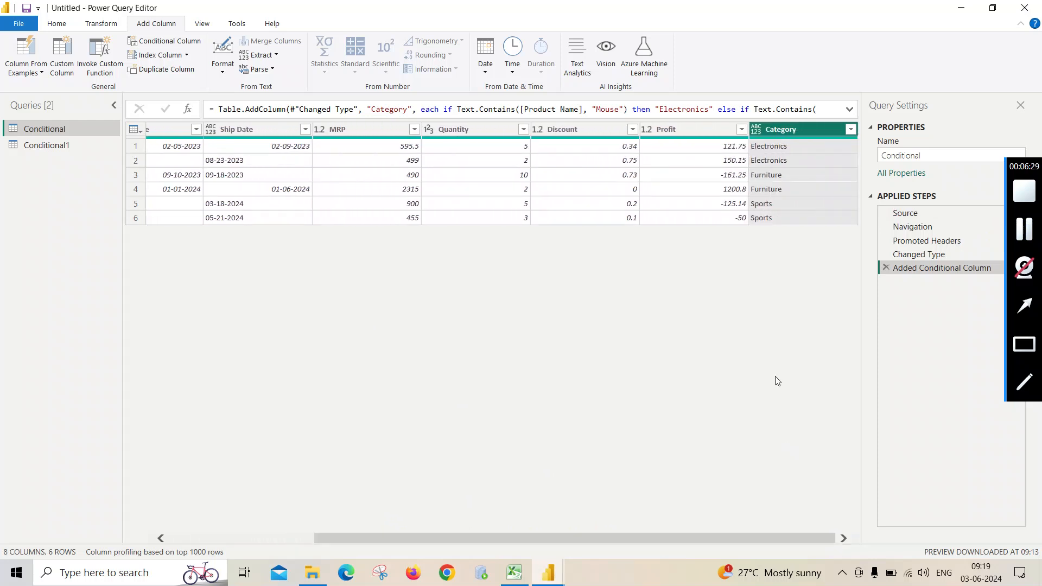
pyautogui.moveTo(762, 536); pyautogui.dragTo(417, 537)
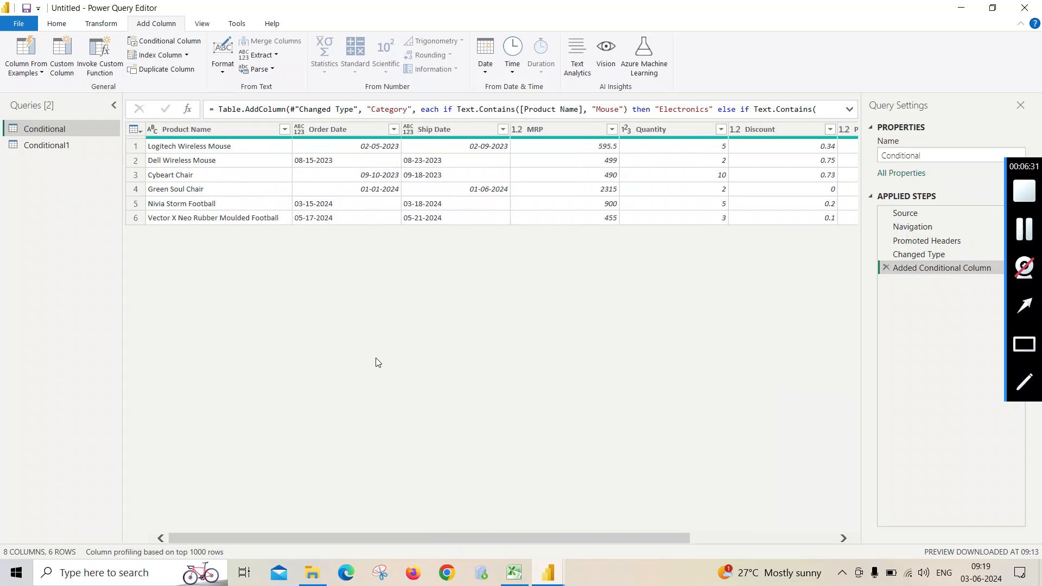
pyautogui.moveTo(668, 542); pyautogui.dragTo(814, 537)
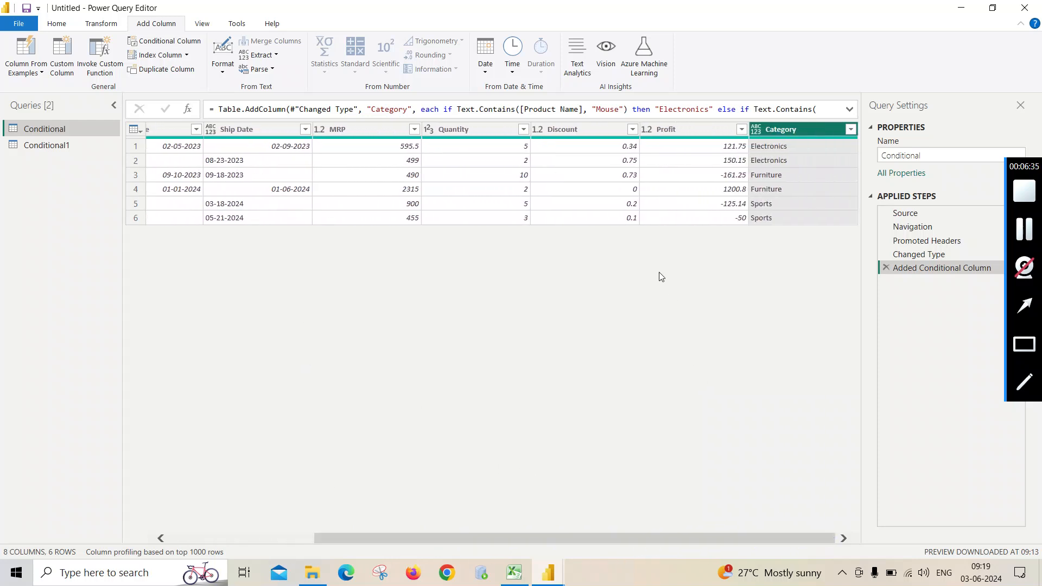
# - Start another conditional column with the condition Profit is greater than 0
pyautogui.click(671, 129)
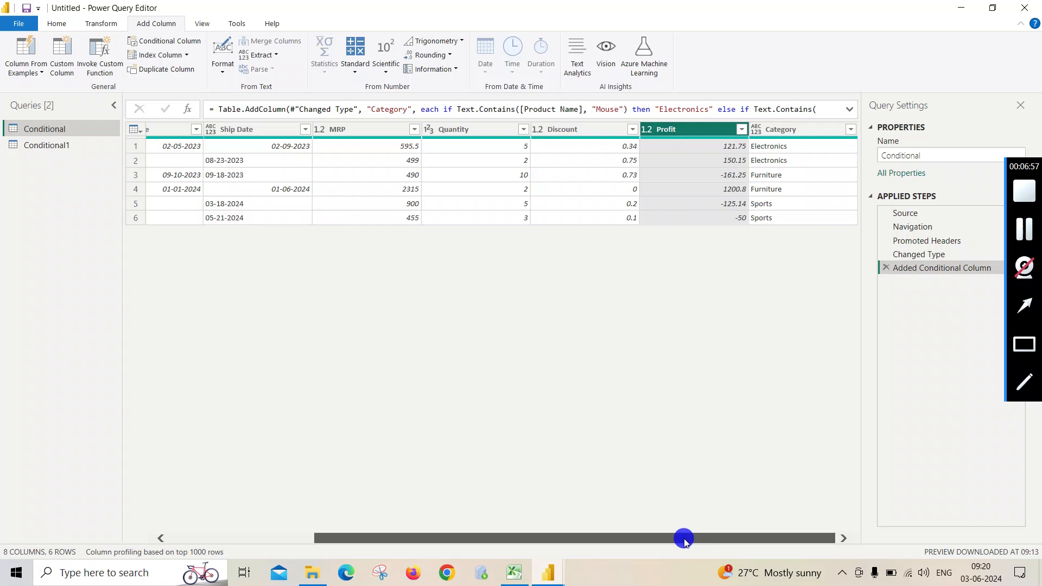
pyautogui.moveTo(682, 538); pyautogui.dragTo(458, 539)
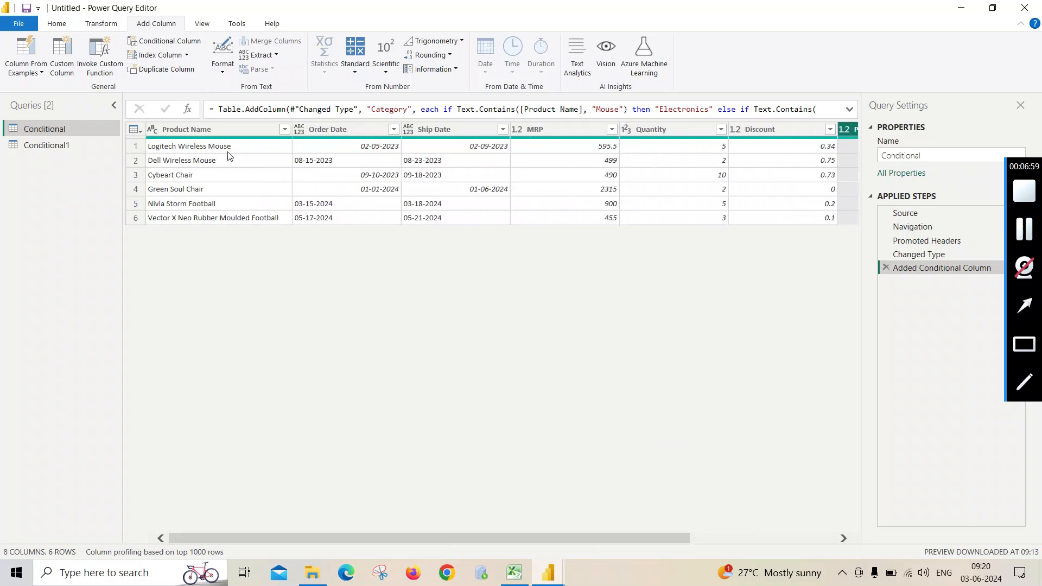
pyautogui.click(175, 45)
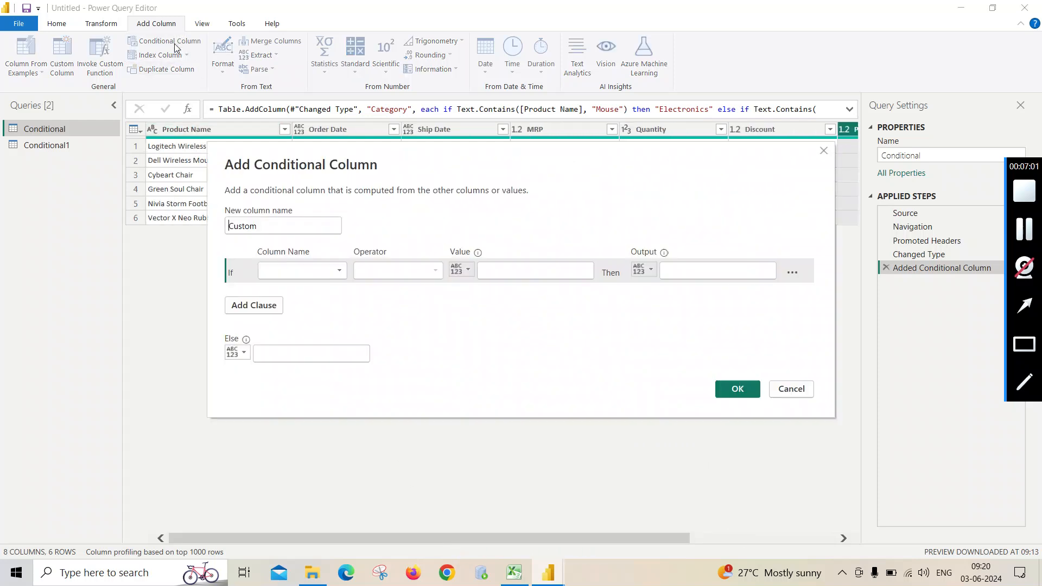
pyautogui.click(340, 270)
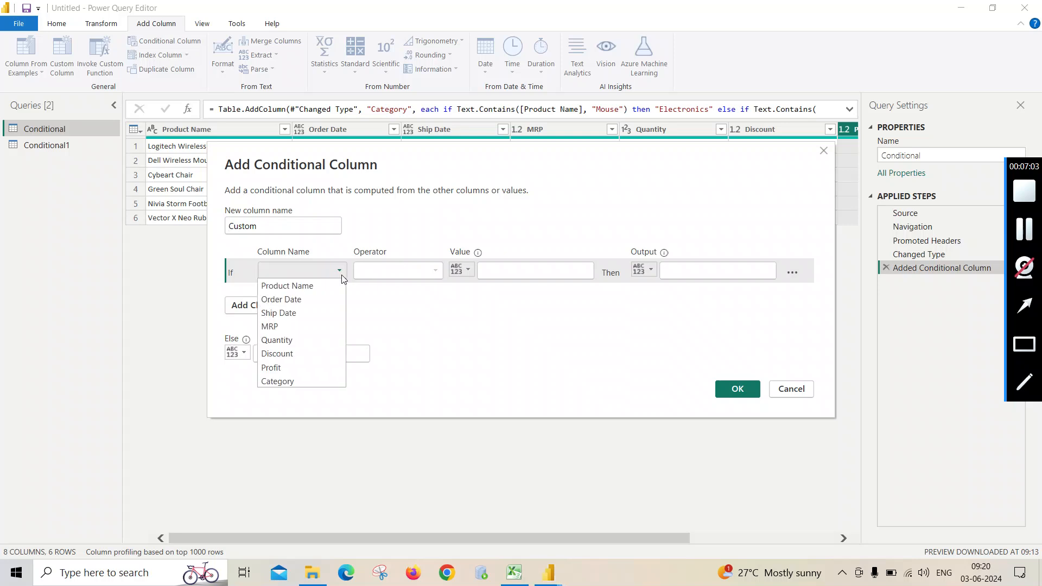
pyautogui.click(303, 367)
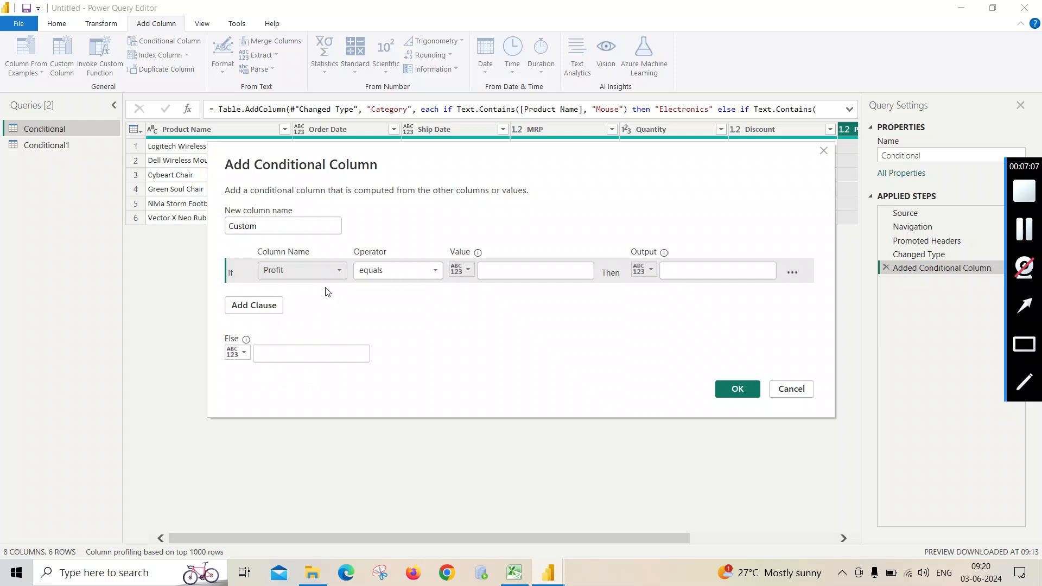
pyautogui.click(434, 273)
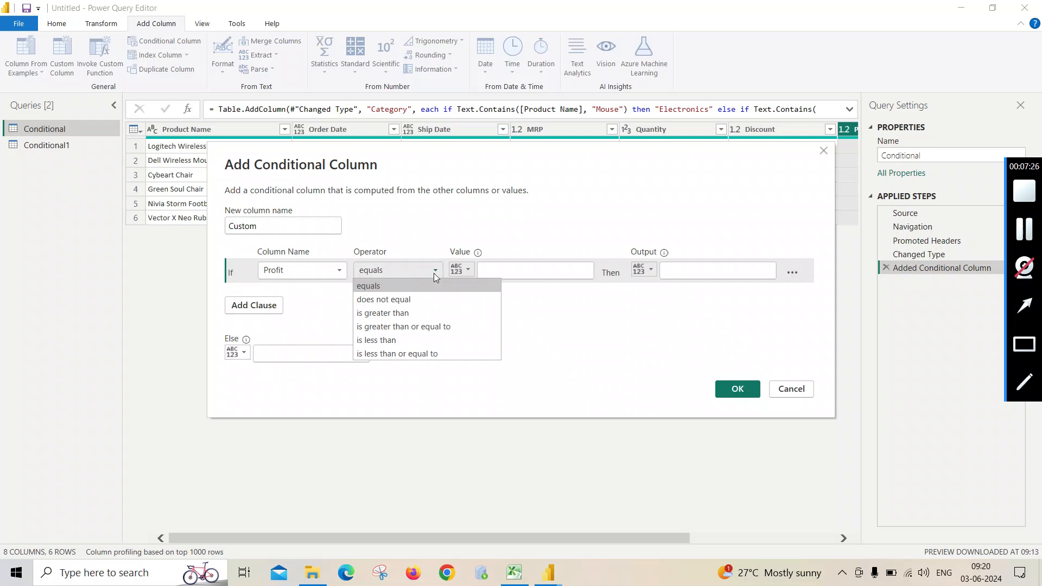
pyautogui.click(422, 313)
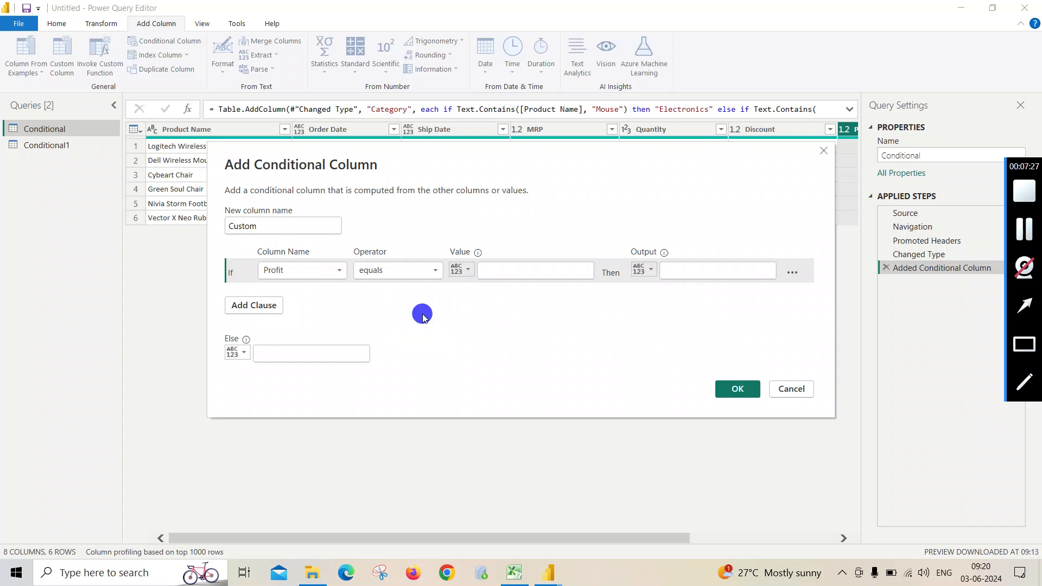
pyautogui.click(492, 271)
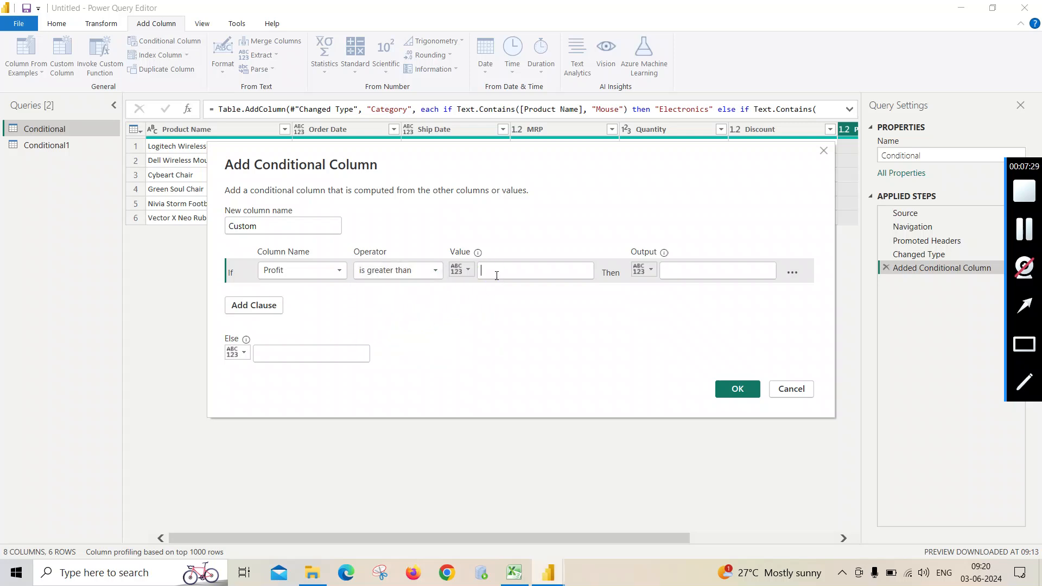
pyautogui.write('0')
# - Set the output of the Profit condition to Profit and the Else value to Loss
pyautogui.click(667, 270)
pyautogui.write('Pro')
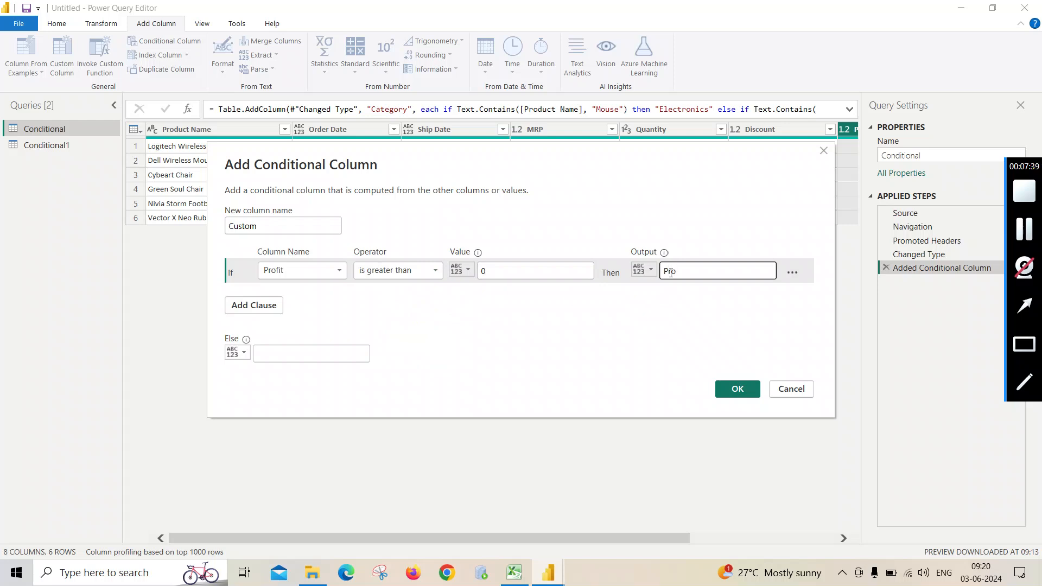
pyautogui.write('fit')
pyautogui.click(293, 349)
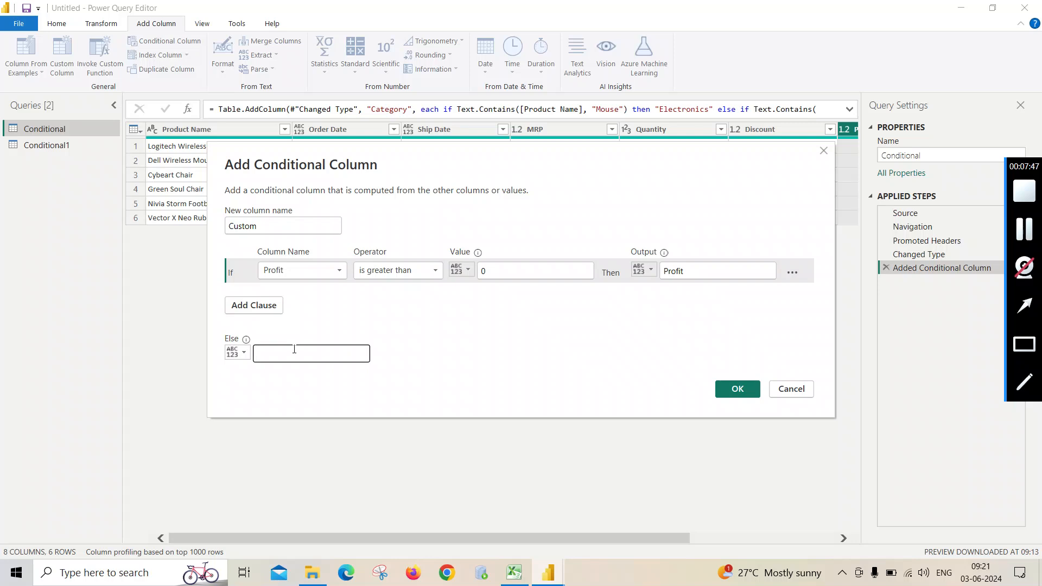
pyautogui.write('Loss')
# - Name the Profit/Loss conditional column Sales Status and create it
pyautogui.moveTo(260, 223); pyautogui.dragTo(215, 230)
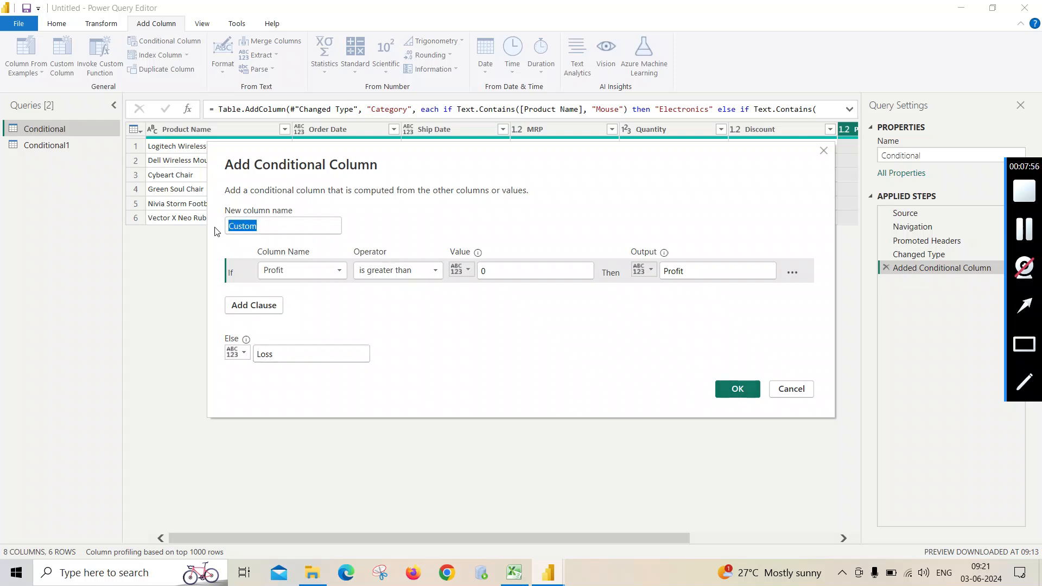
pyautogui.press('BackSpace')
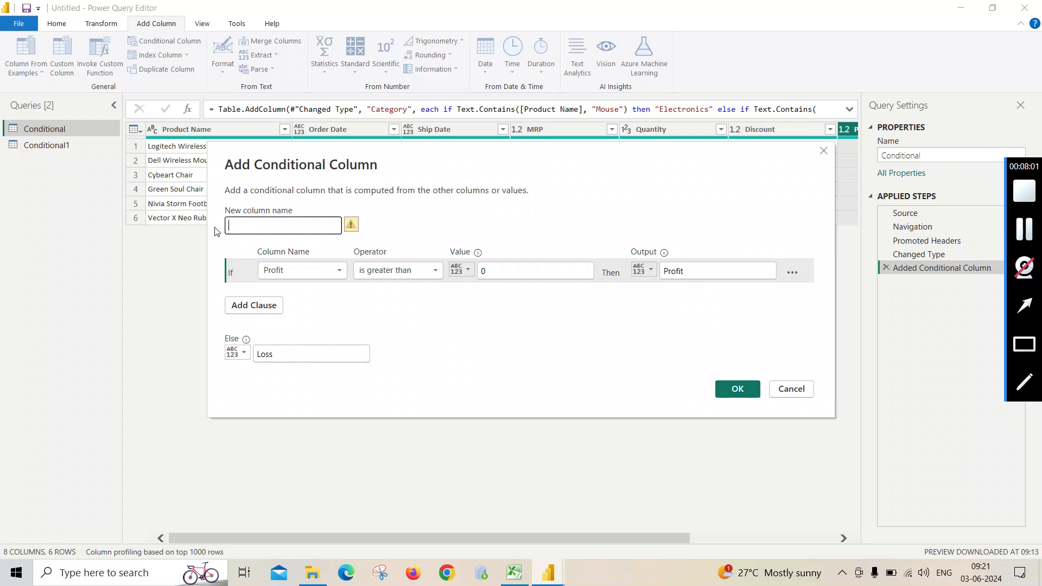
pyautogui.write('Profit')
pyautogui.press('BackSpace')
pyautogui.press('BackSpace')
pyautogui.press('BackSpace')
pyautogui.press('BackSpace')
pyautogui.press('BackSpace')
pyautogui.press('BackSpace')
pyautogui.write('Sales Status')
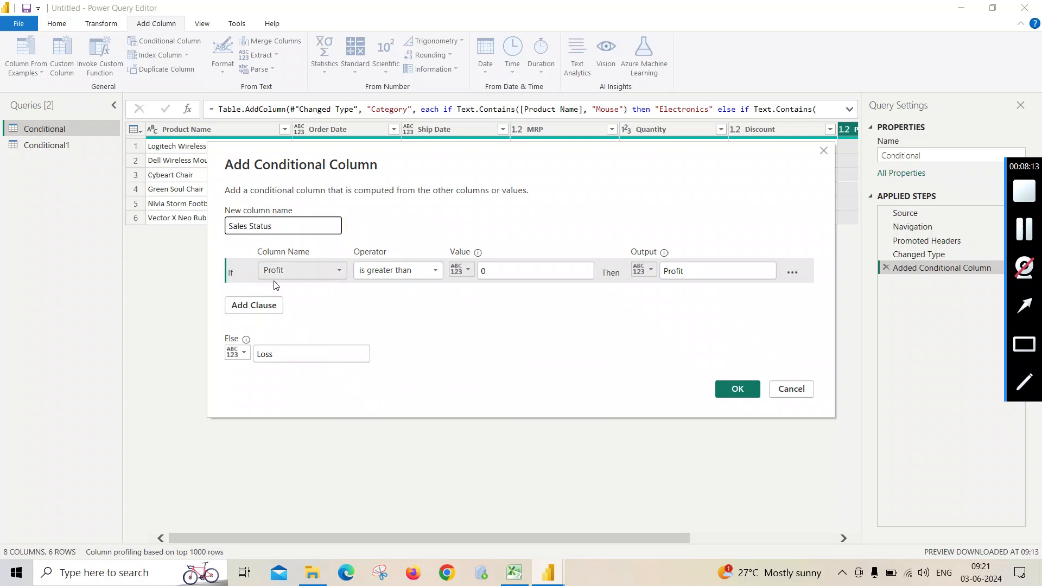
pyautogui.click(340, 315)
pyautogui.click(734, 390)
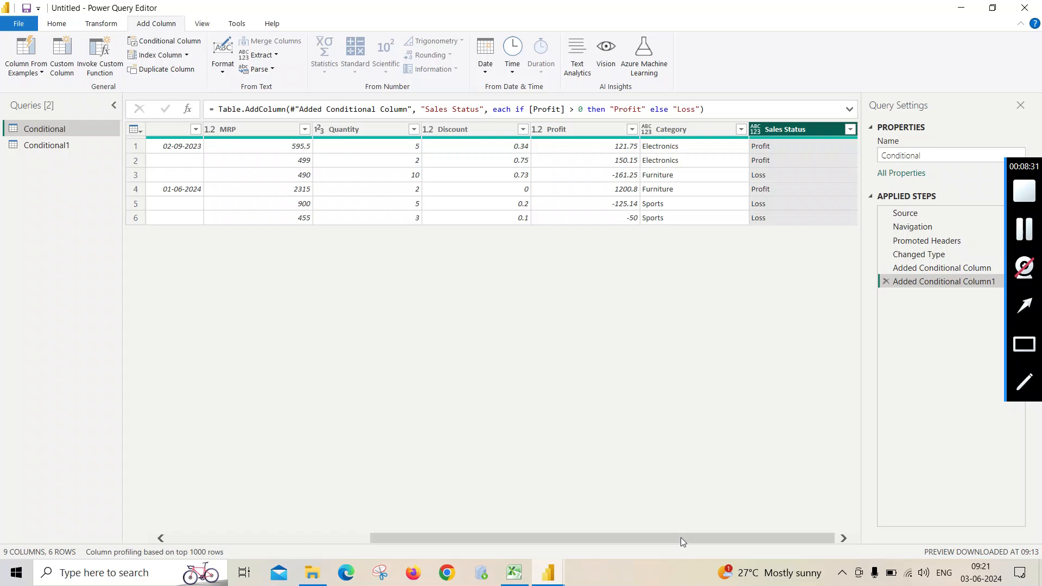
# - Remove both added conditional column steps, Sales Status and Category, from the Conditional query
pyautogui.moveTo(680, 538); pyautogui.dragTo(439, 541)
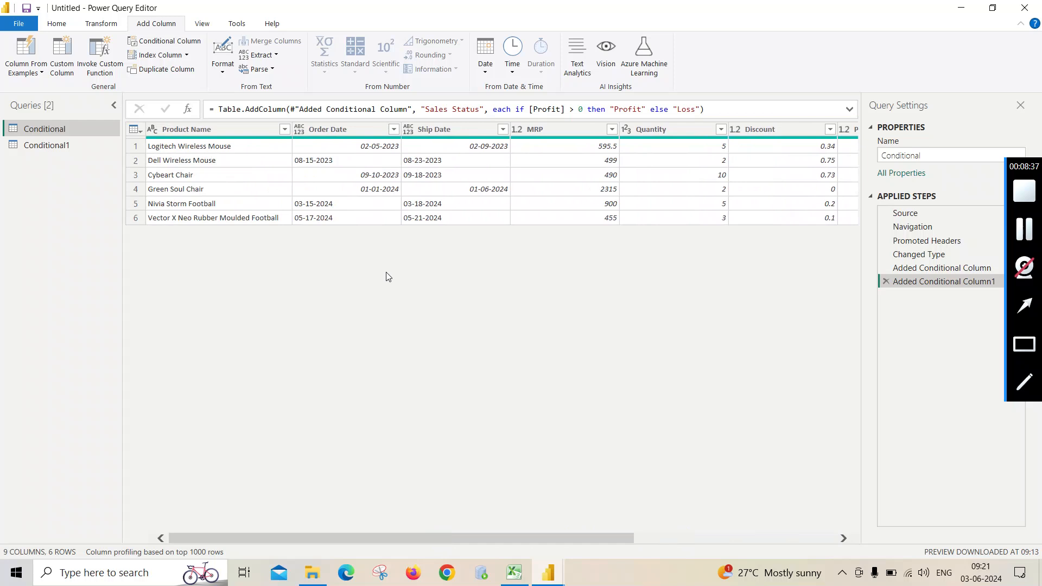
pyautogui.moveTo(607, 536); pyautogui.dragTo(830, 540)
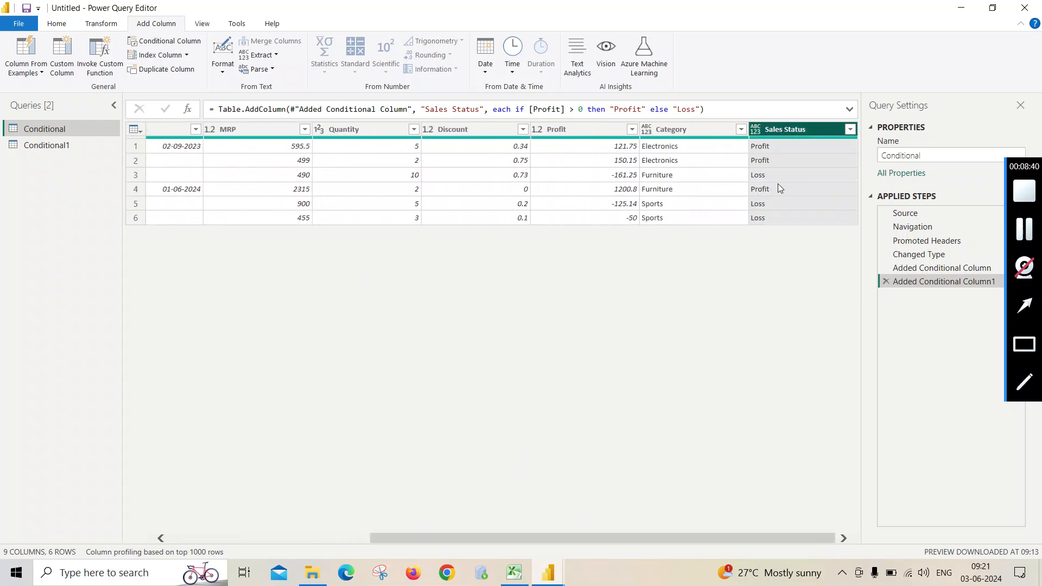
pyautogui.click(887, 282)
pyautogui.click(886, 268)
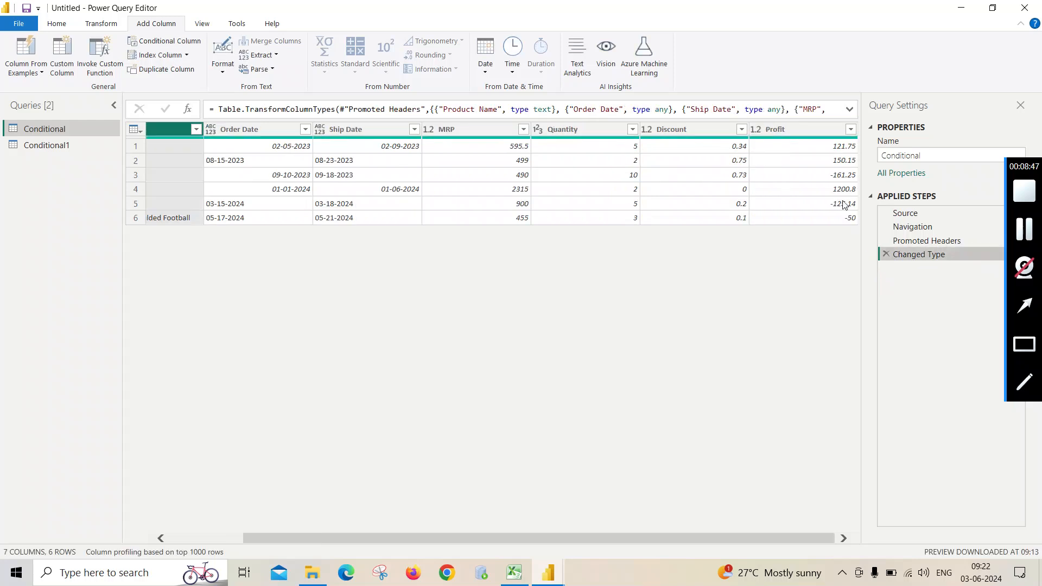
pyautogui.moveTo(627, 536); pyautogui.dragTo(418, 540)
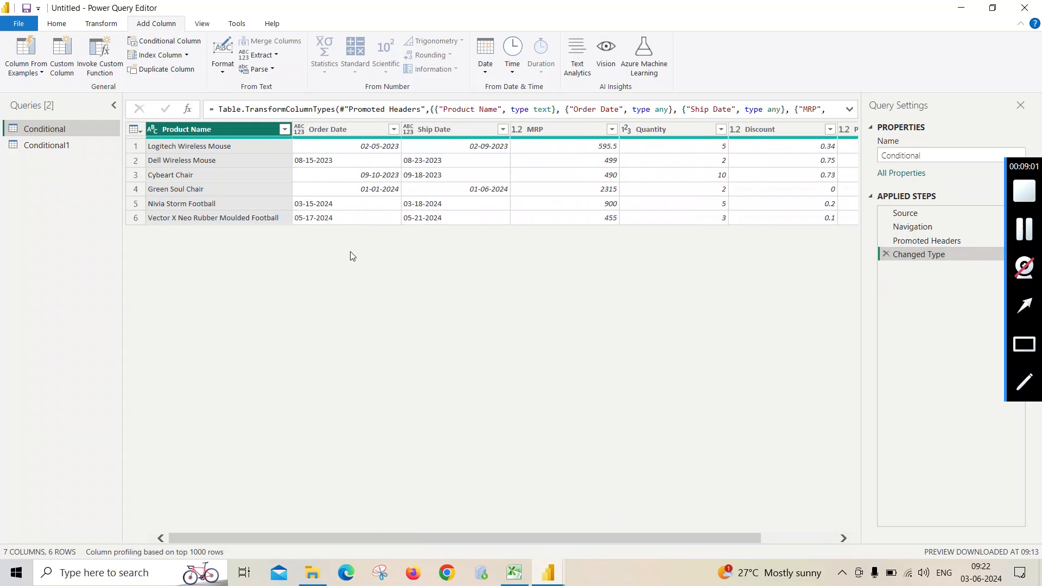
pyautogui.click(359, 132)
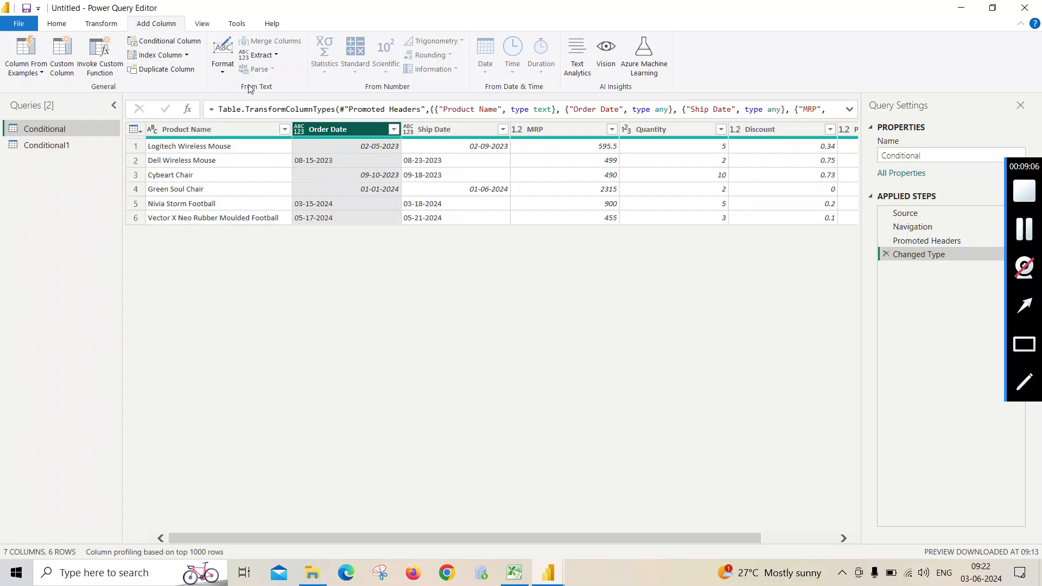
pyautogui.click(168, 42)
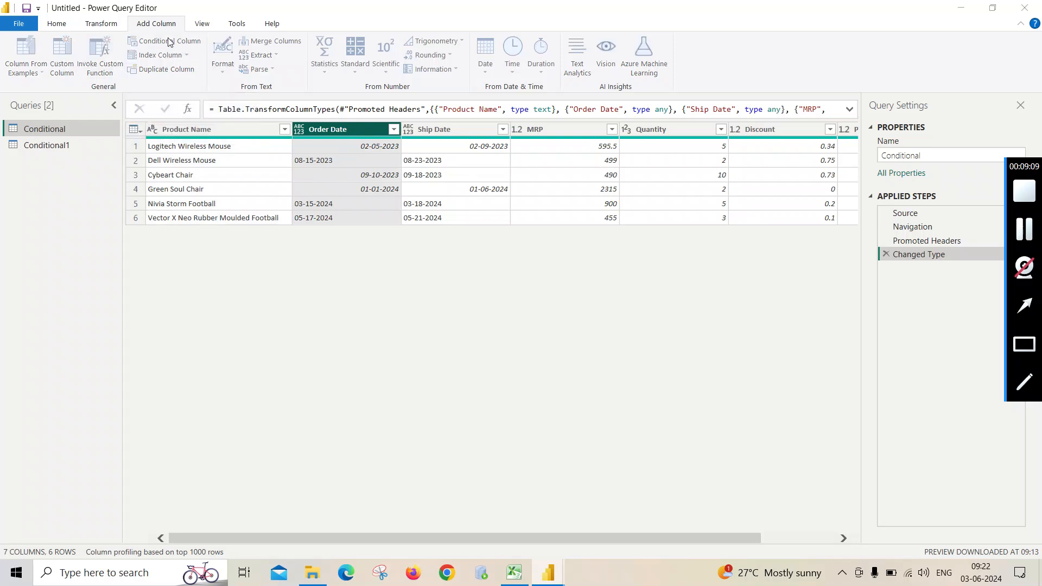
pyautogui.moveTo(258, 230); pyautogui.dragTo(222, 234)
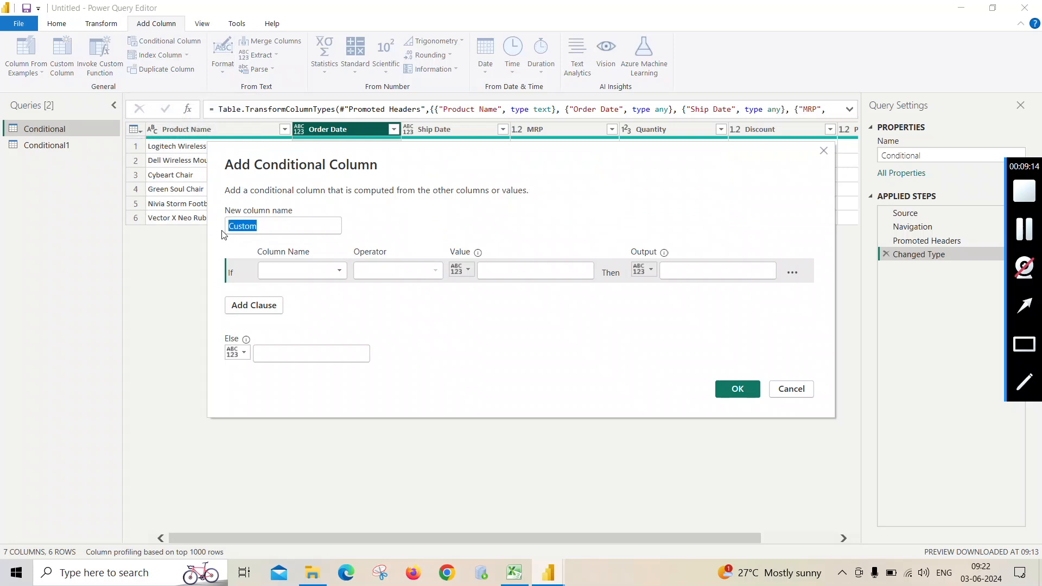
pyautogui.write('Yes')
pyautogui.press('BackSpace')
pyautogui.press('BackSpace')
pyautogui.write('ar')
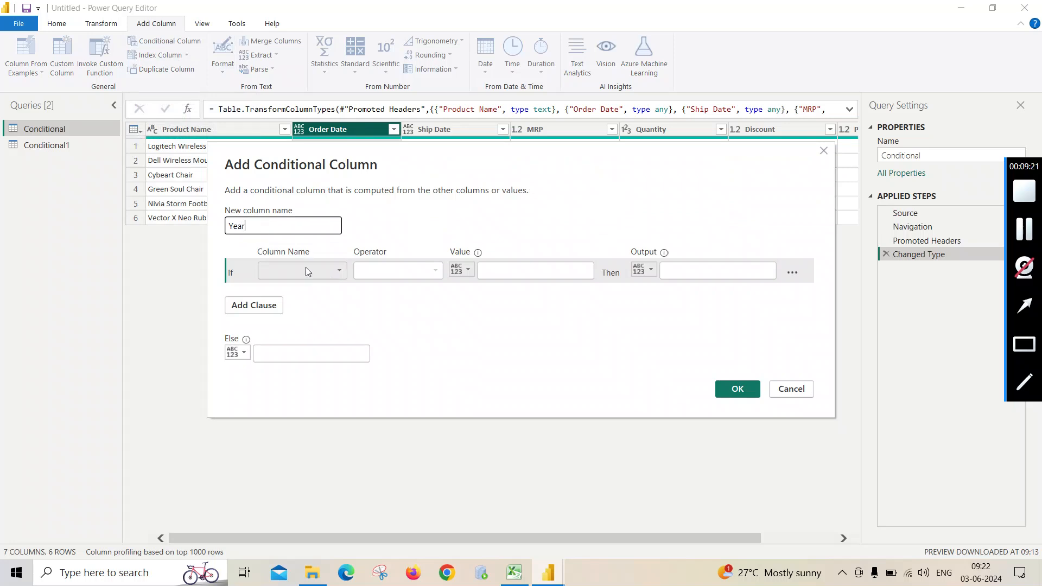
pyautogui.click(341, 276)
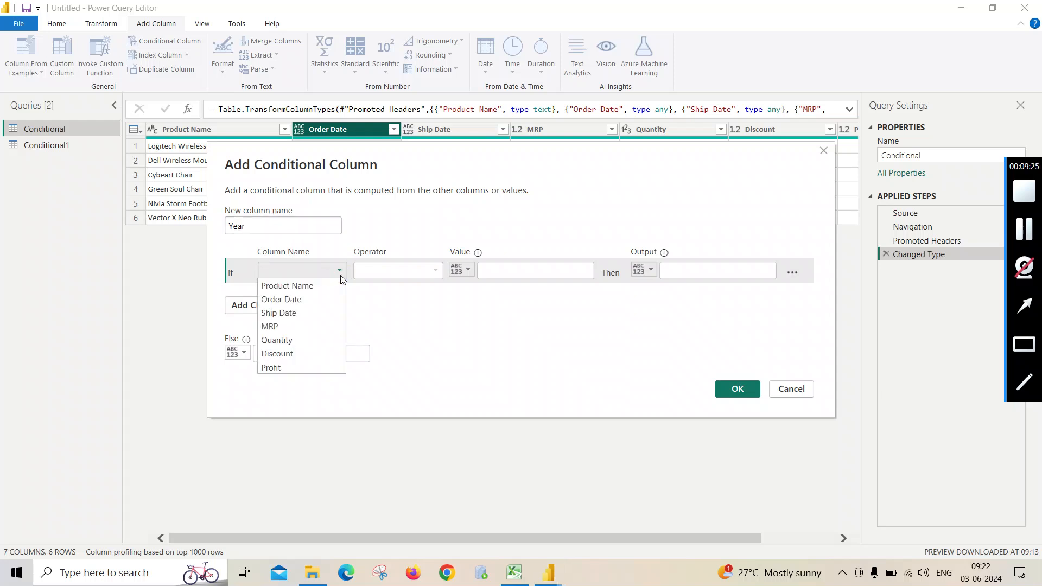
pyautogui.click(318, 301)
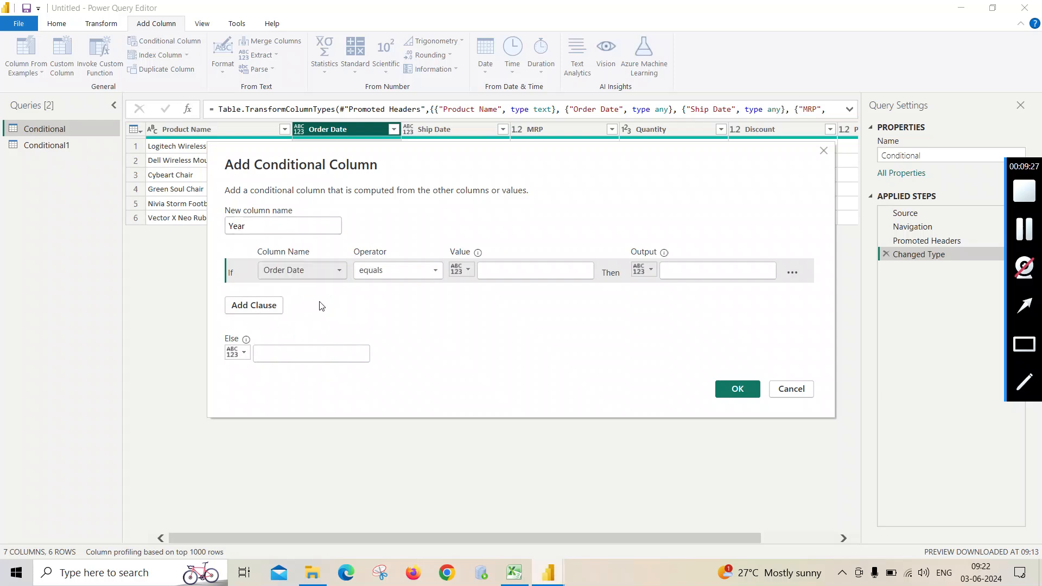
pyautogui.click(435, 271)
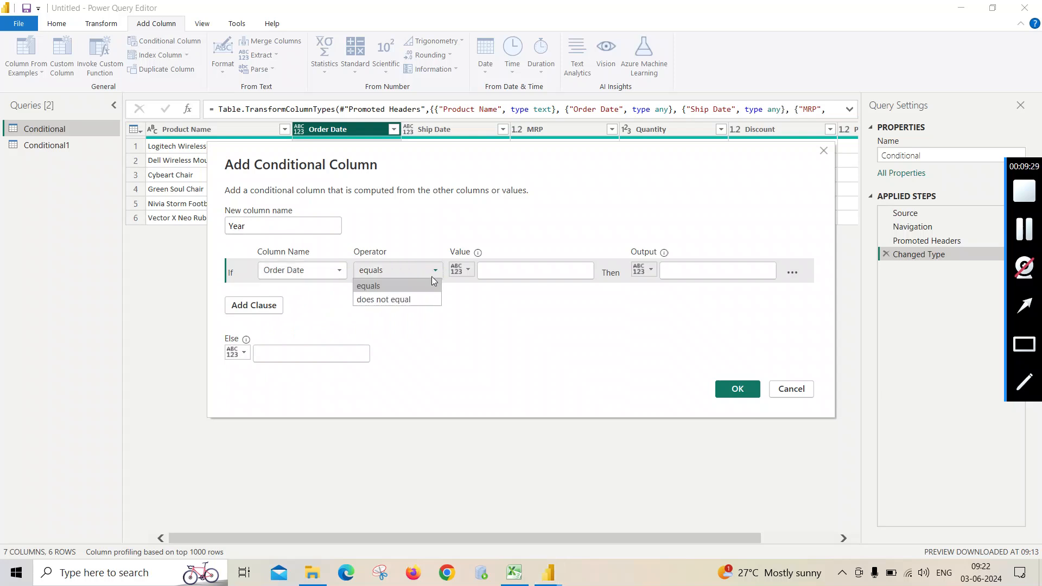
pyautogui.click(423, 283)
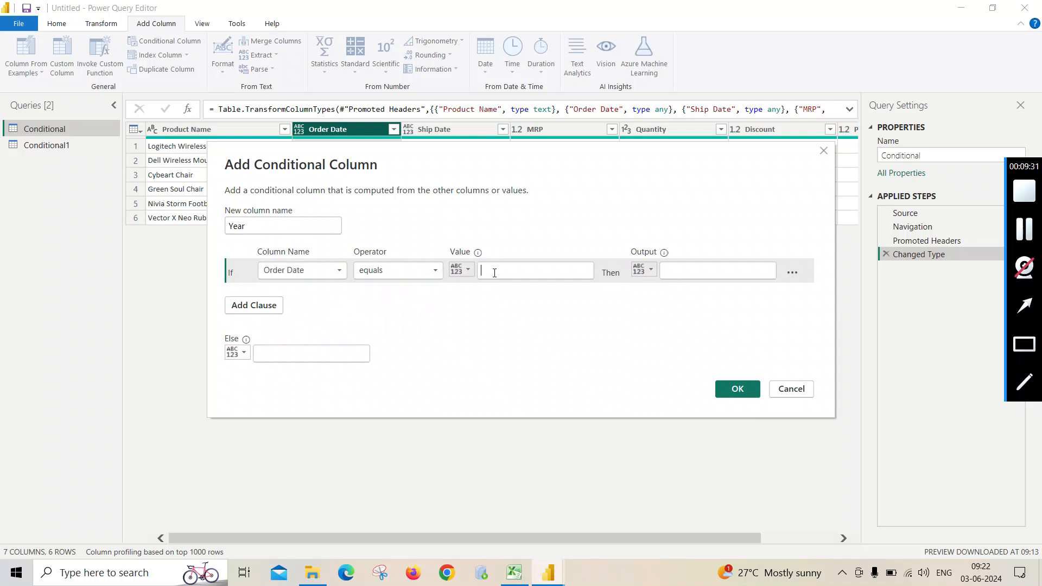
pyautogui.click(437, 272)
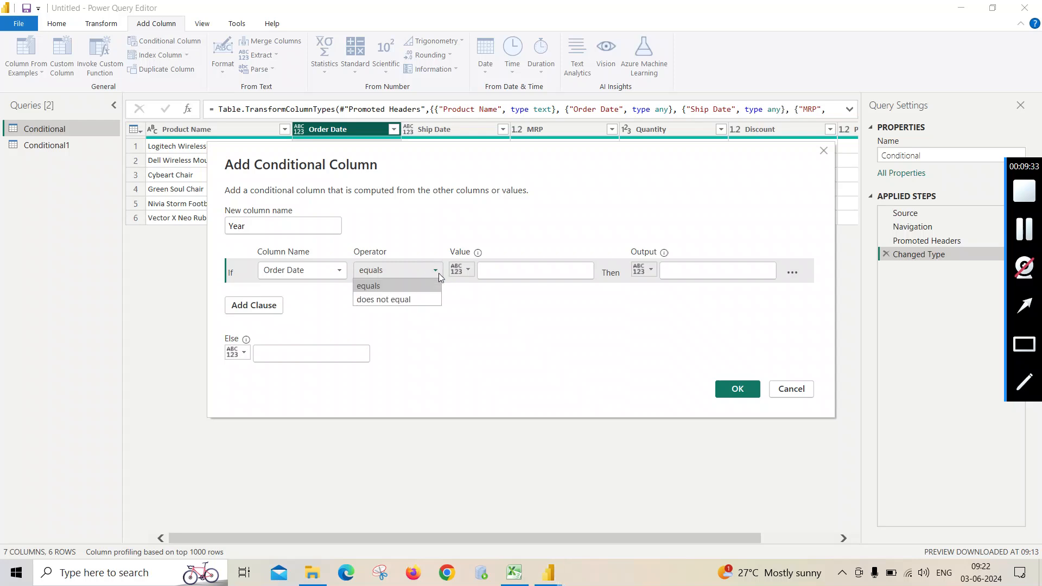
pyautogui.click(434, 282)
pyautogui.click(505, 272)
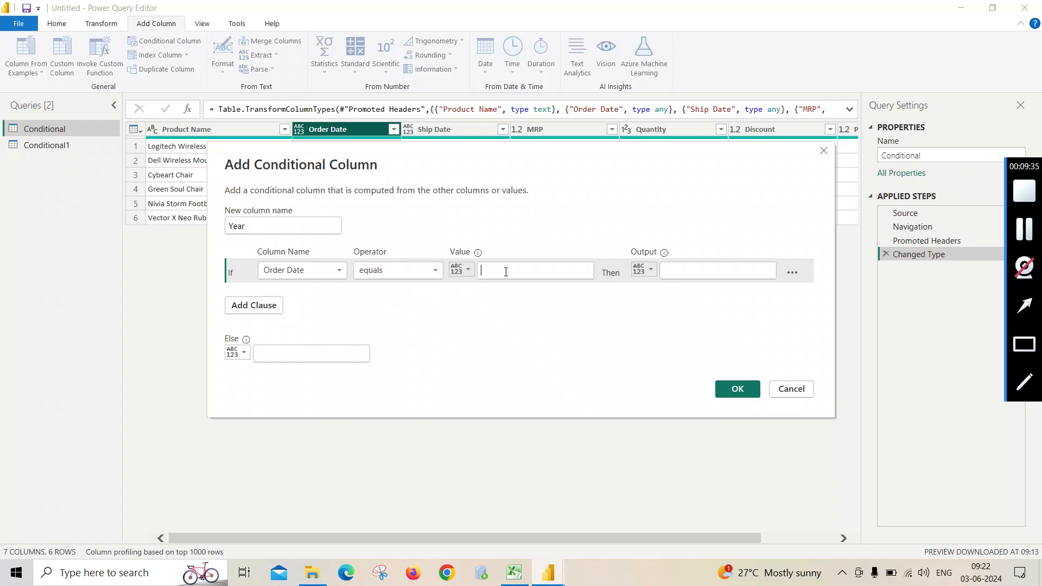
pyautogui.write('20')
pyautogui.press('BackSpace')
pyautogui.press('BackSpace')
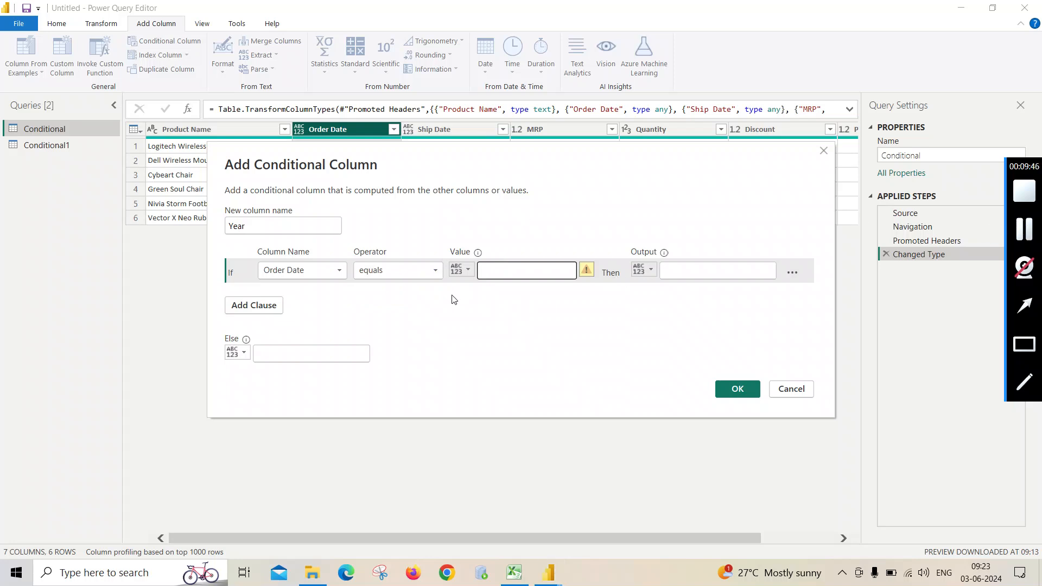
pyautogui.click(436, 272)
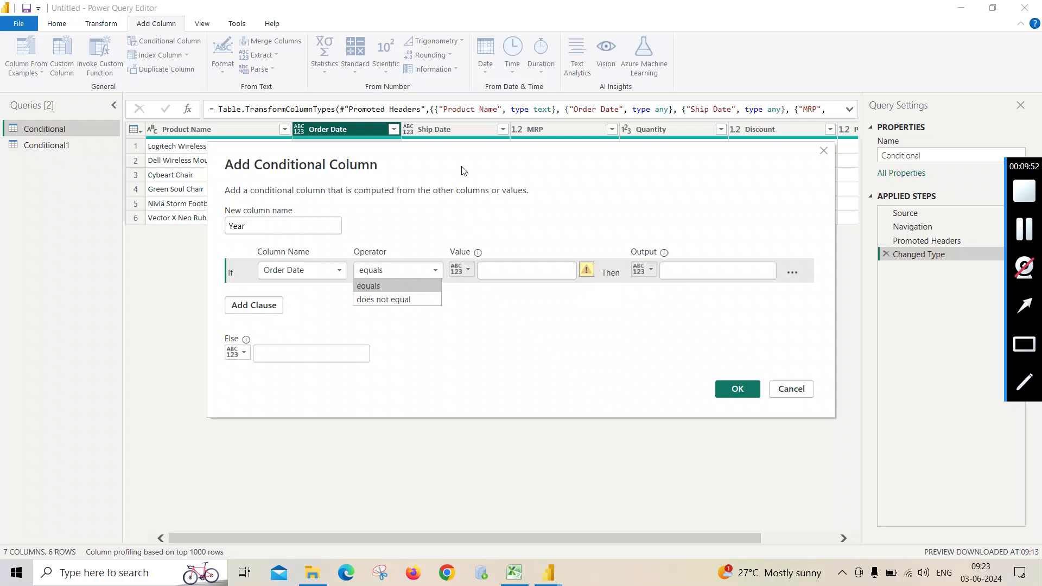
pyautogui.moveTo(469, 149); pyautogui.dragTo(440, 256)
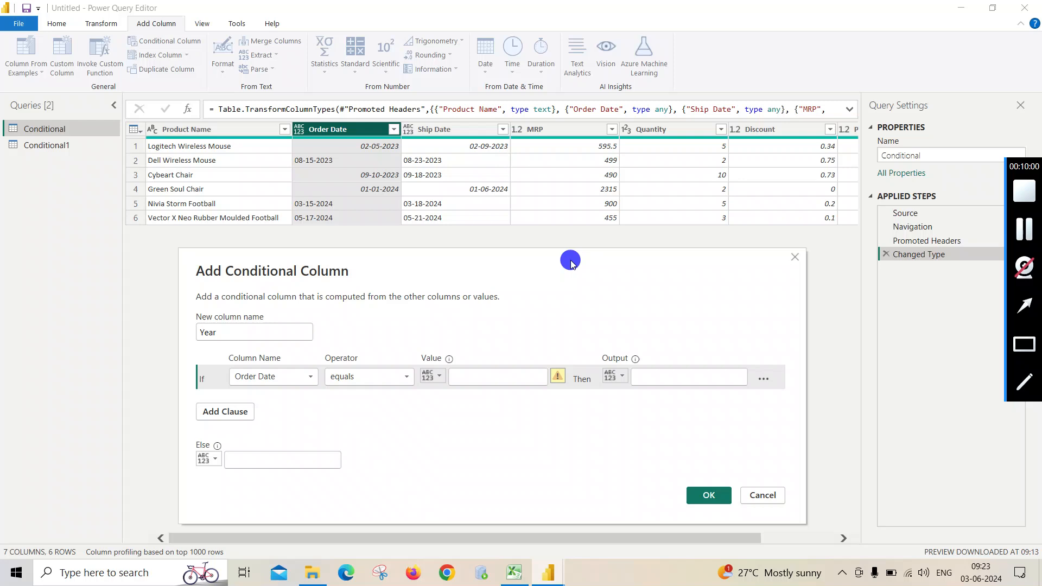
pyautogui.moveTo(570, 260); pyautogui.dragTo(585, 245)
pyautogui.click(774, 468)
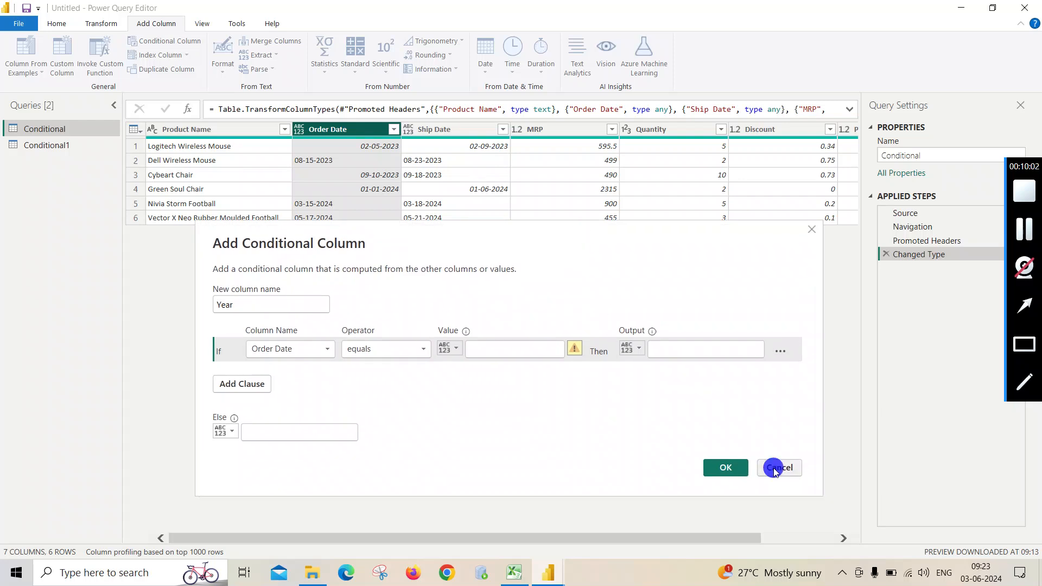
# - Change the data type of the Order Date column to Date
pyautogui.rightClick(357, 131)
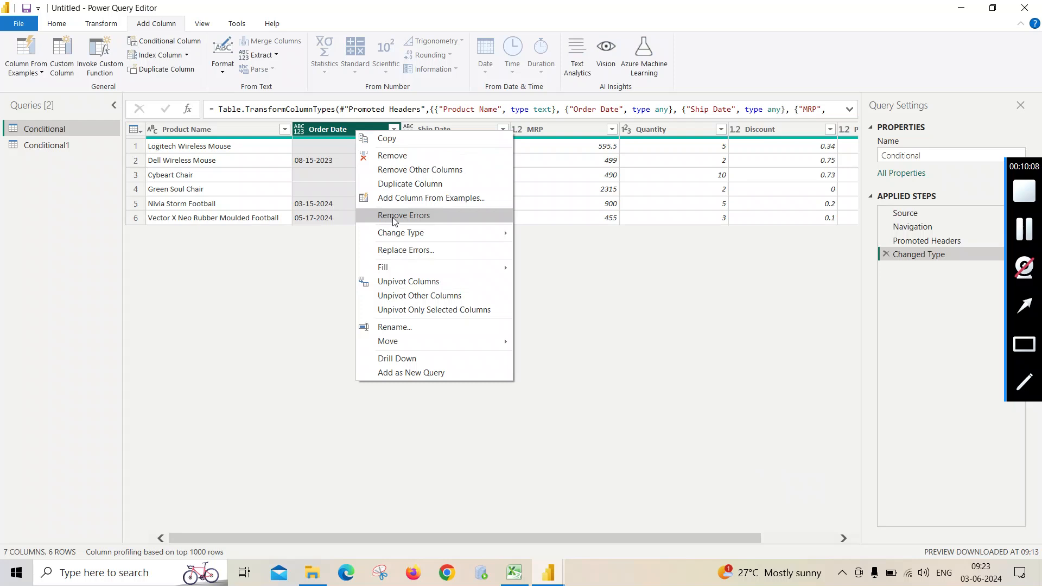
pyautogui.moveTo(396, 233)
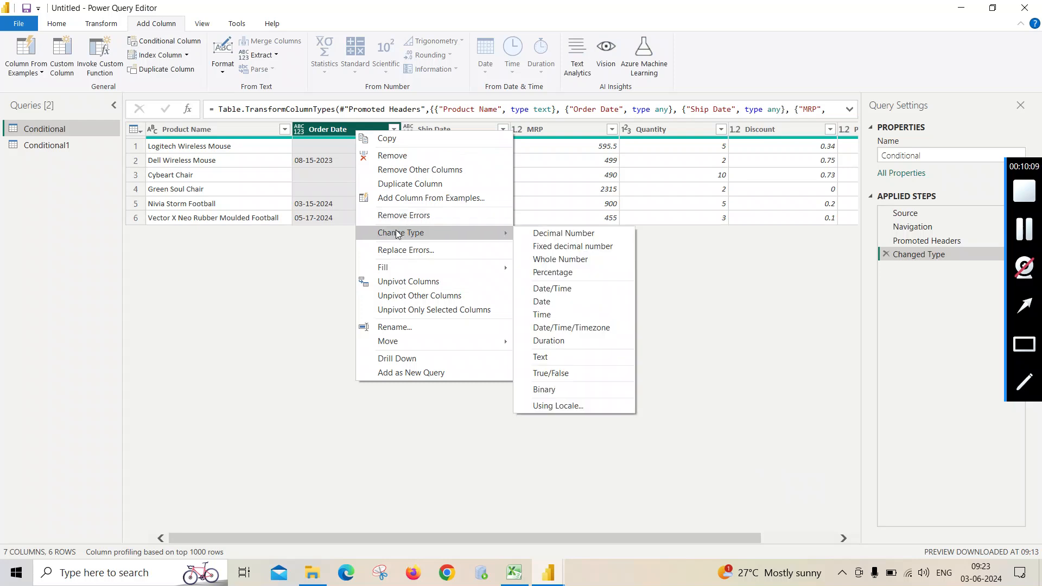
pyautogui.click(541, 301)
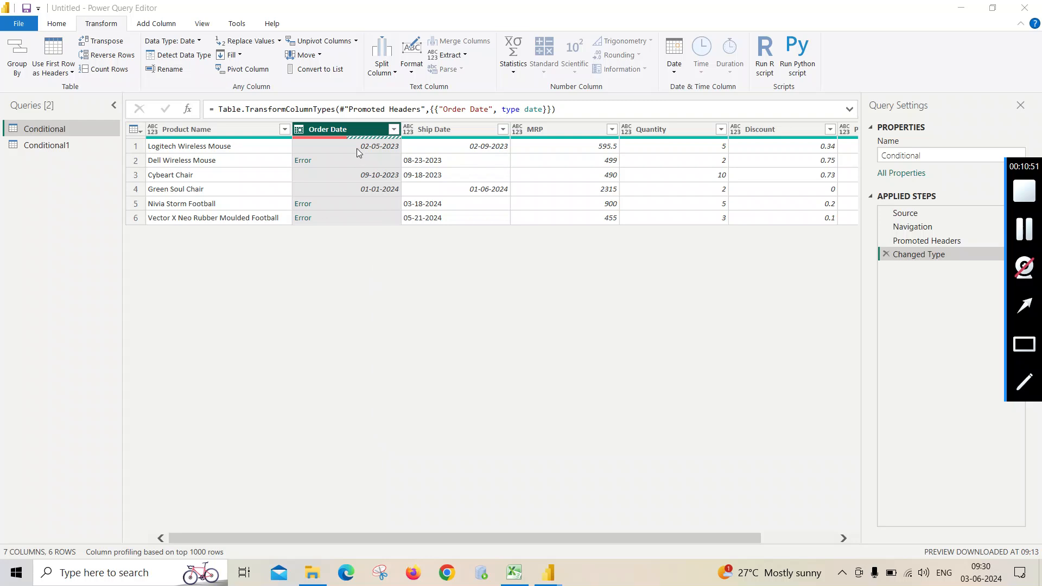
# - Replace the errors in the Order Date column with the date 05-08-2024
pyautogui.rightClick(357, 130)
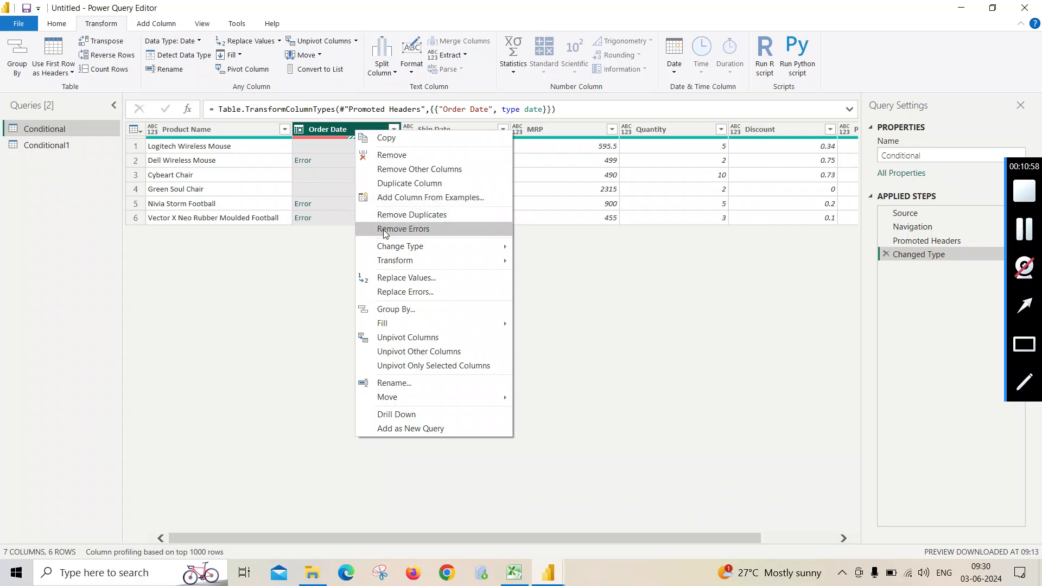
pyautogui.moveTo(387, 248)
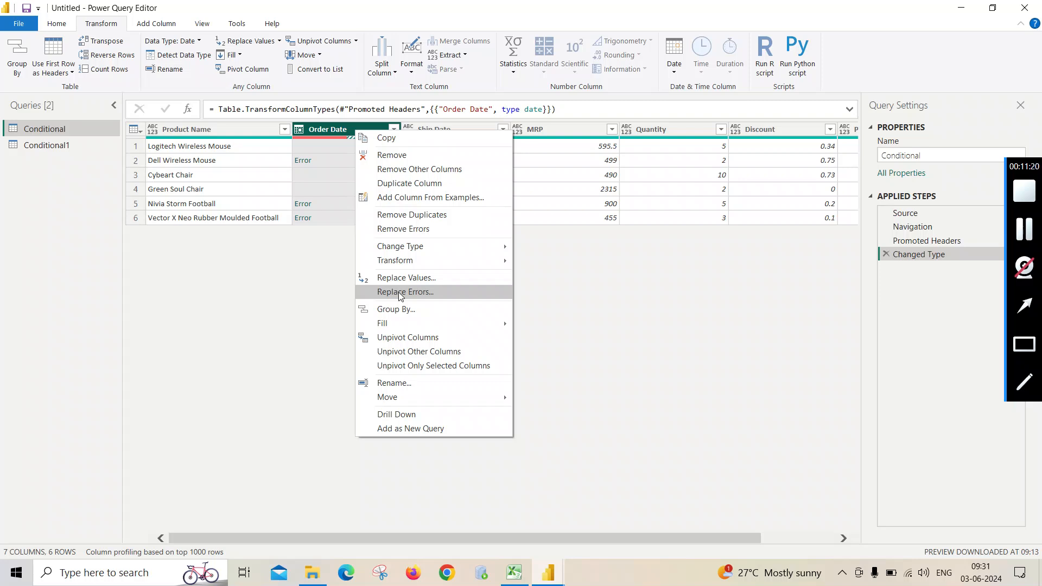
pyautogui.click(400, 294)
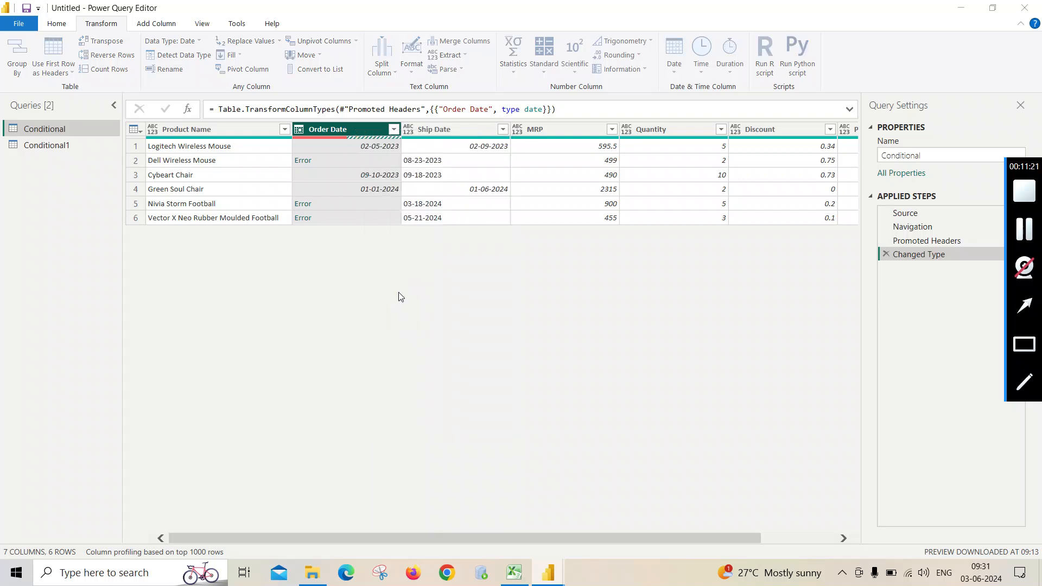
pyautogui.click(355, 291)
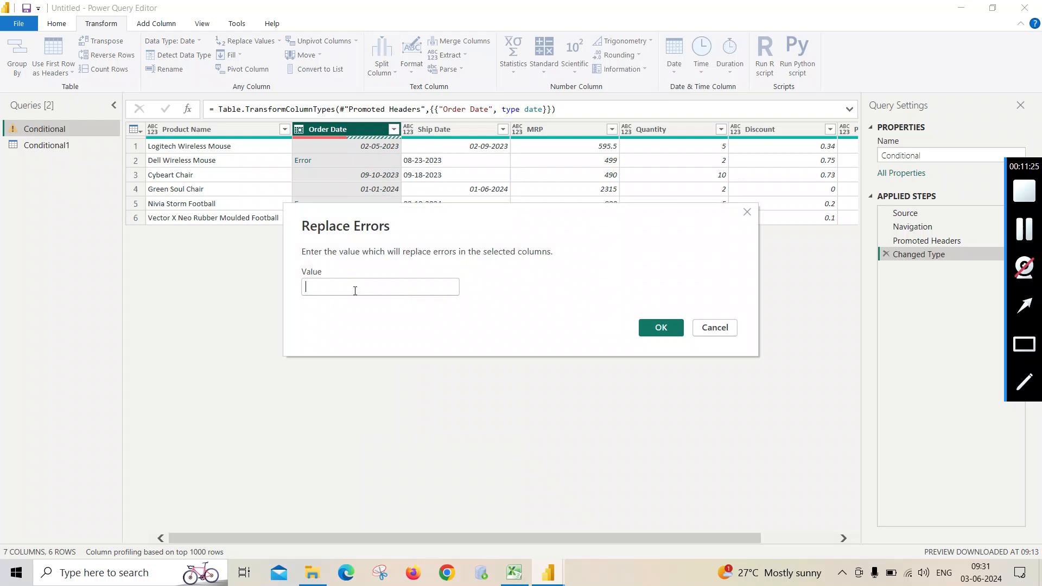
pyautogui.write('05')
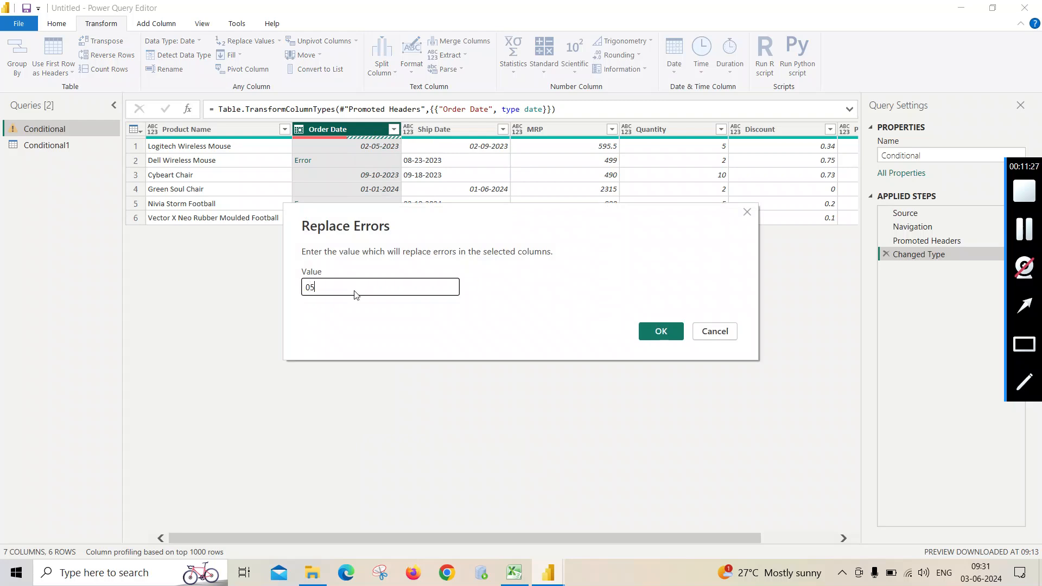
pyautogui.write('-08-2024')
pyautogui.click(661, 332)
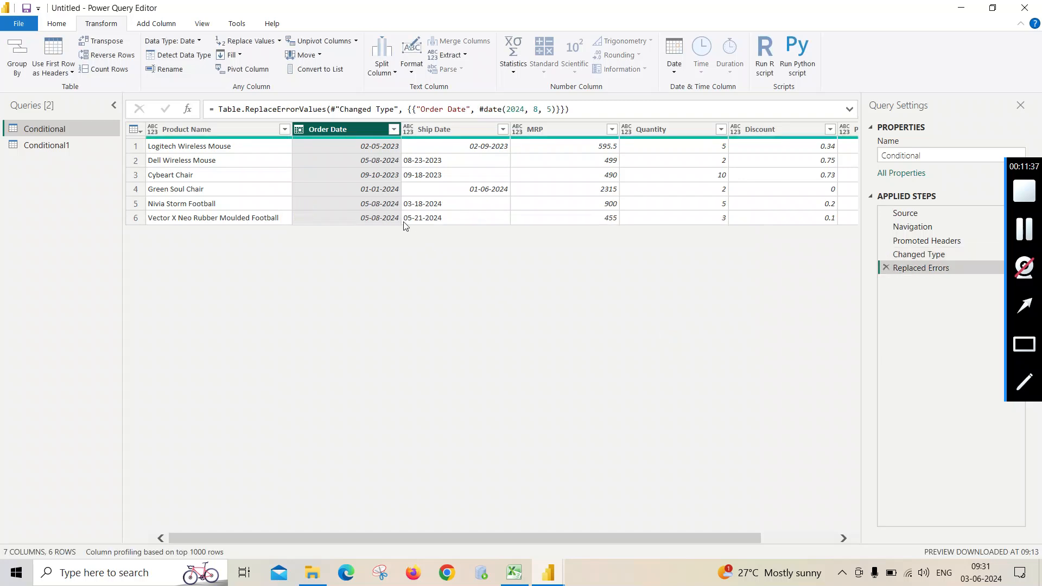
# - Change the data type of the Ship Date column to Date
pyautogui.click(446, 129)
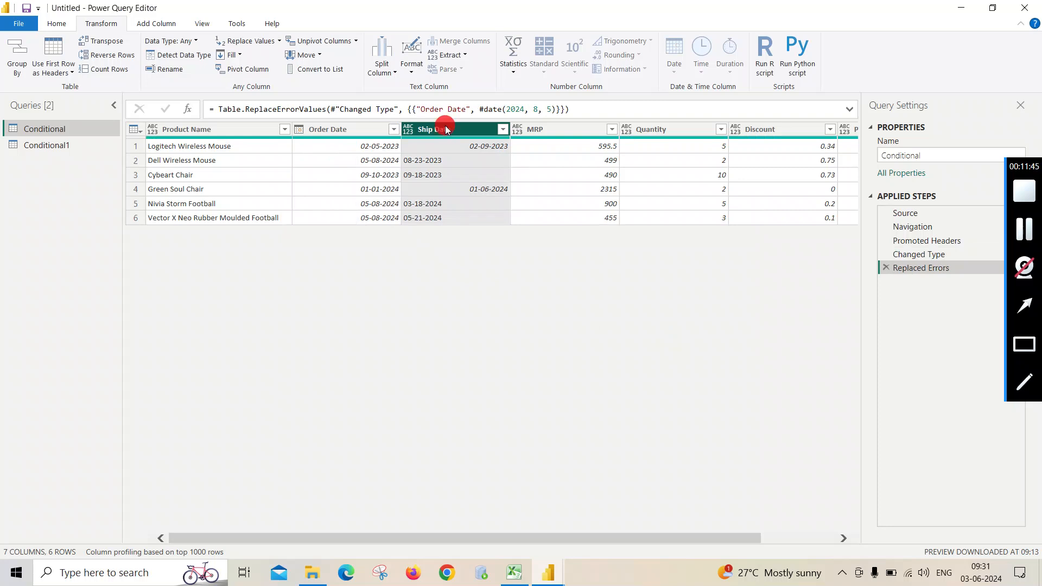
pyautogui.rightClick(445, 129)
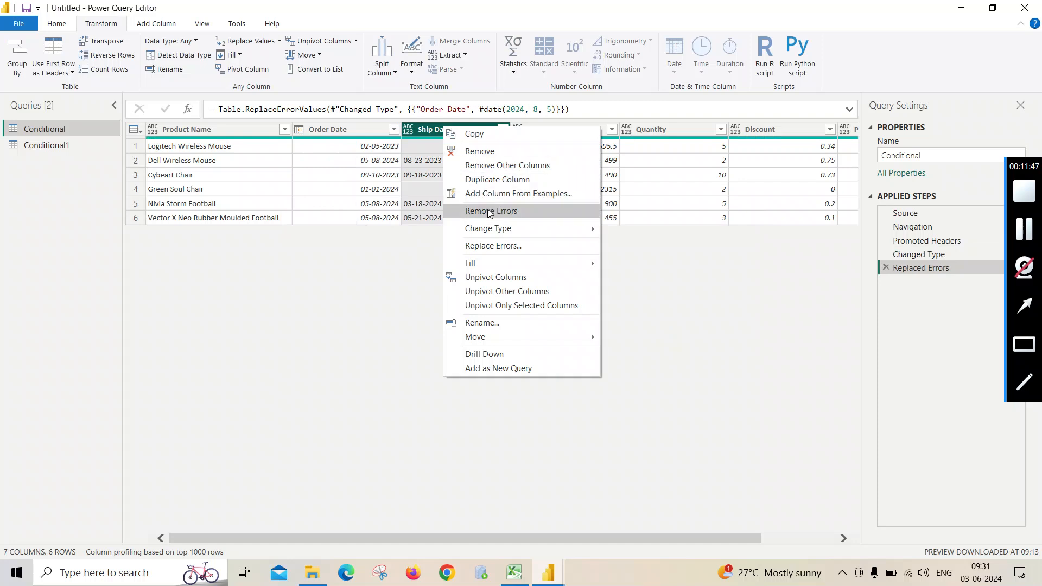
pyautogui.moveTo(489, 227)
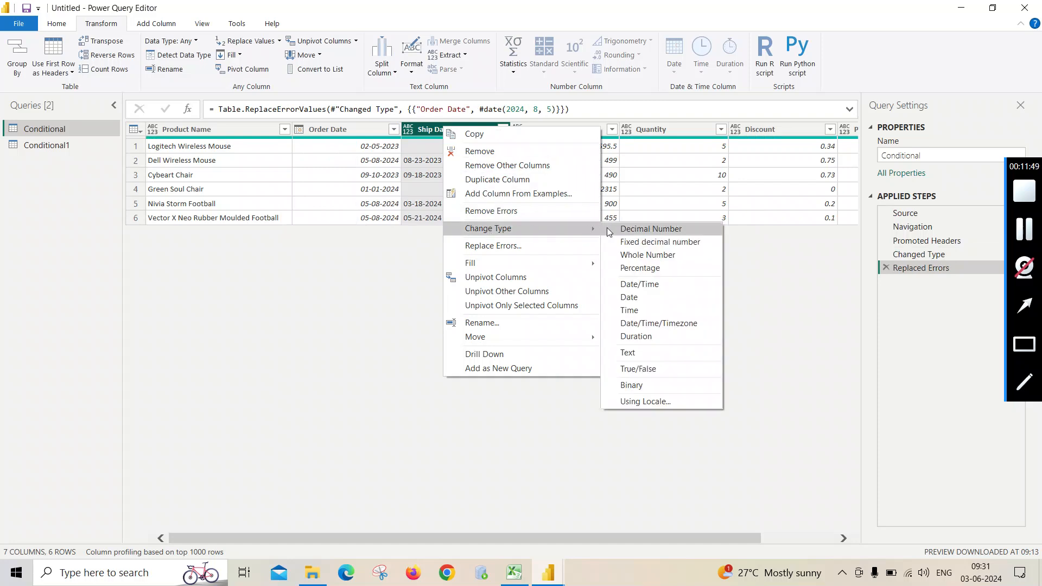
pyautogui.click(635, 296)
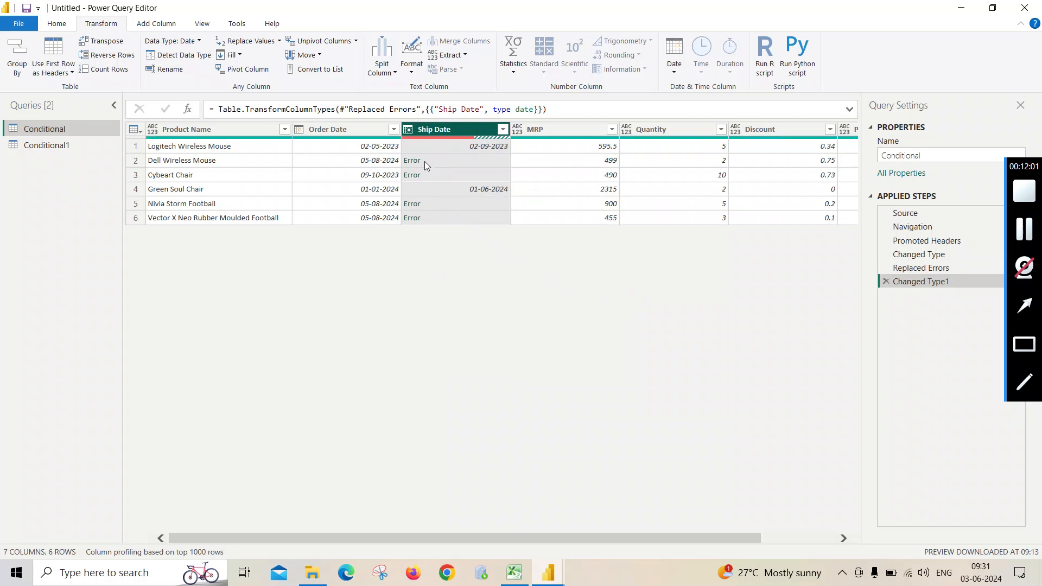
# - Remove the applied step that changed the Ship Date column's data type
pyautogui.rightClick(429, 132)
pyautogui.click(423, 132)
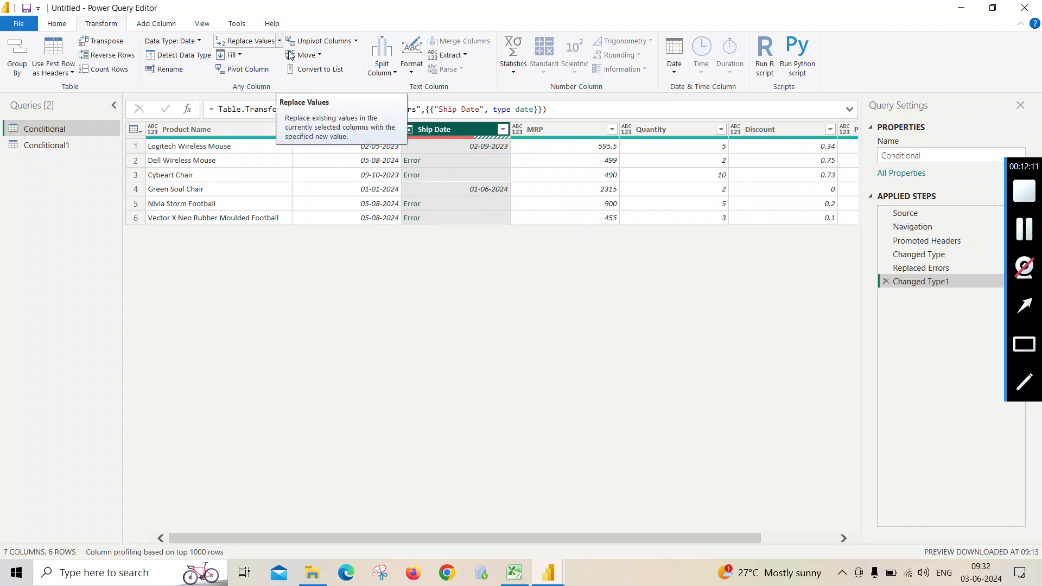
pyautogui.click(885, 282)
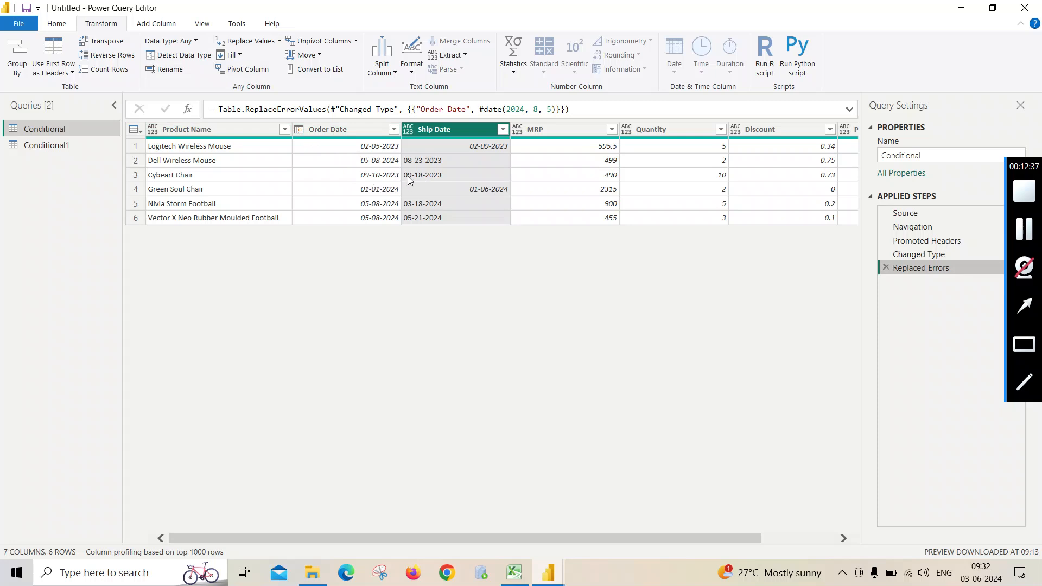
# - Replace the value 09-18-2023 in the Ship Date column with 09-12-2023
pyautogui.click(279, 40)
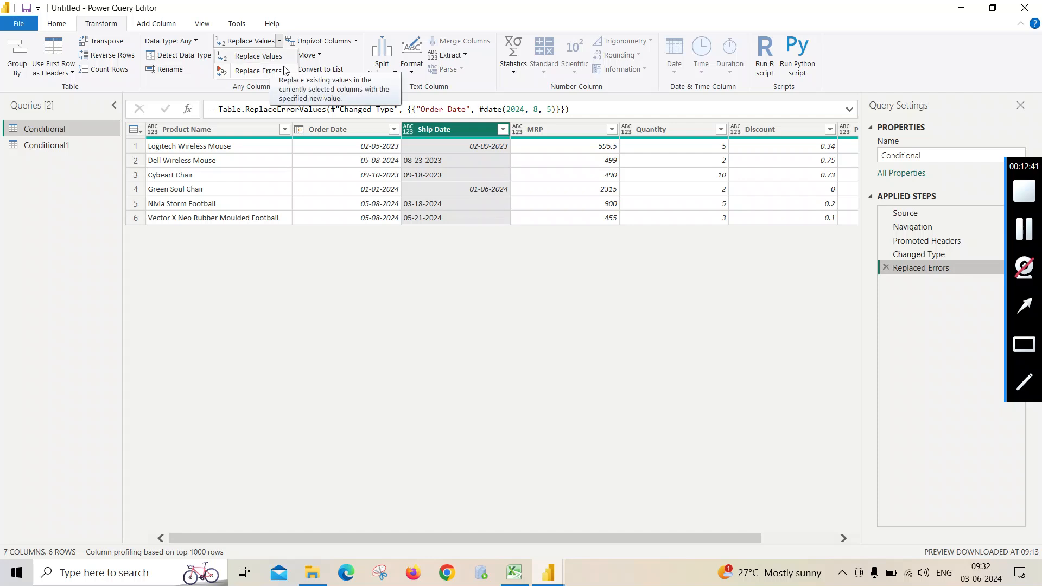
pyautogui.click(272, 59)
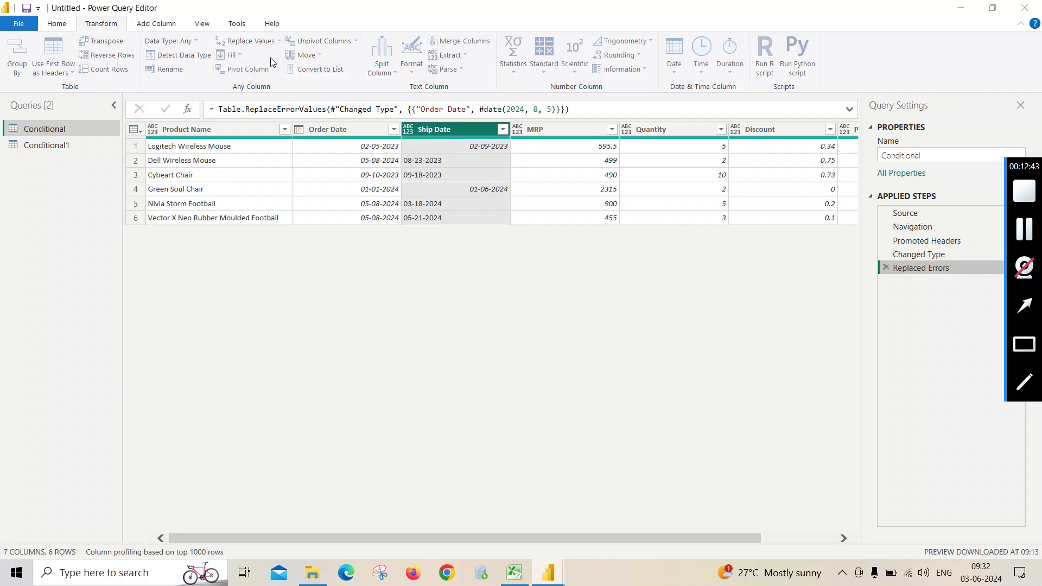
pyautogui.write('09')
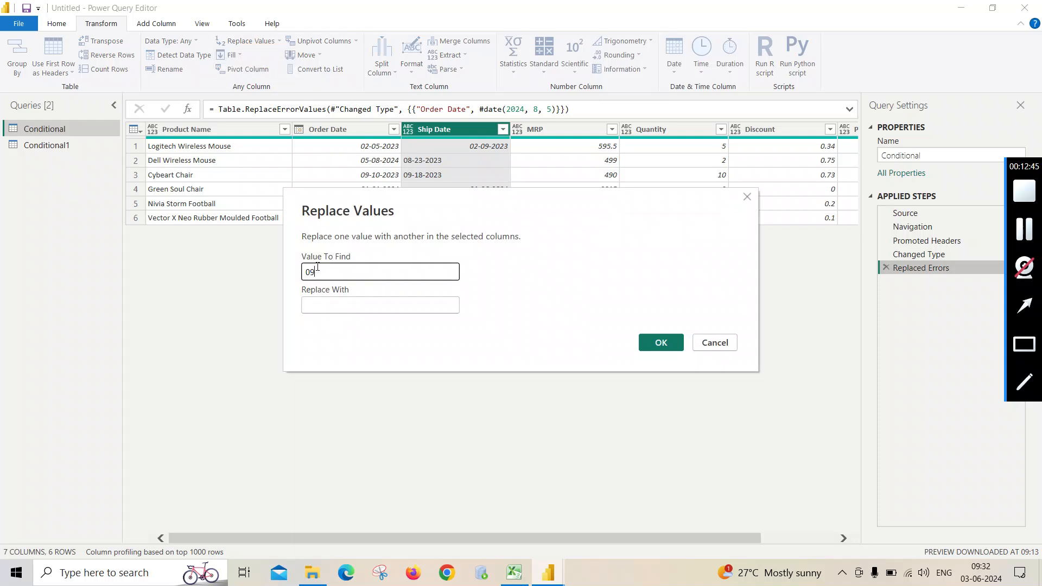
pyautogui.write('-18-2023')
pyautogui.click(320, 304)
pyautogui.write('09')
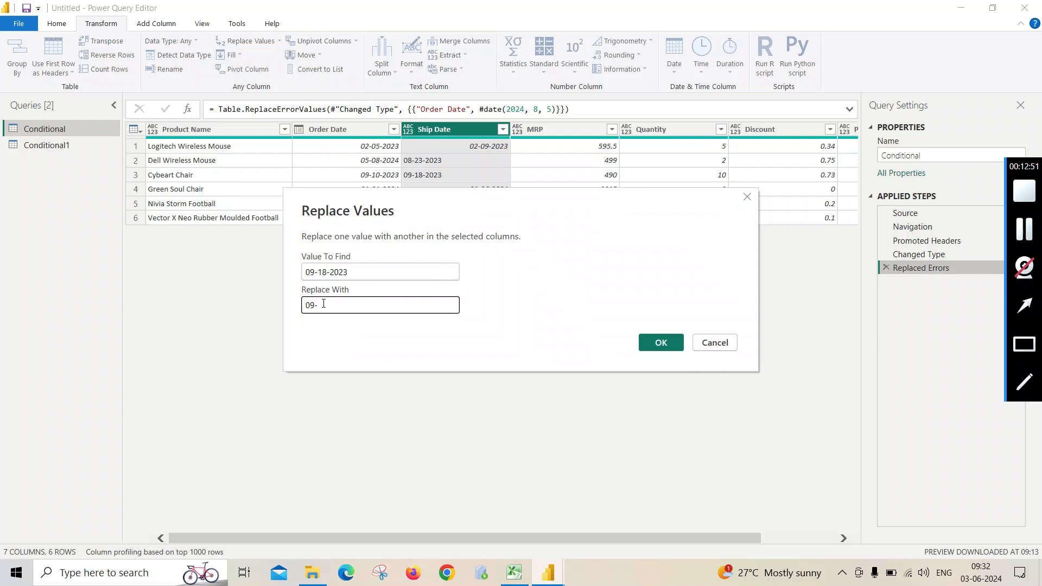
pyautogui.write('-12-2023')
pyautogui.click(660, 343)
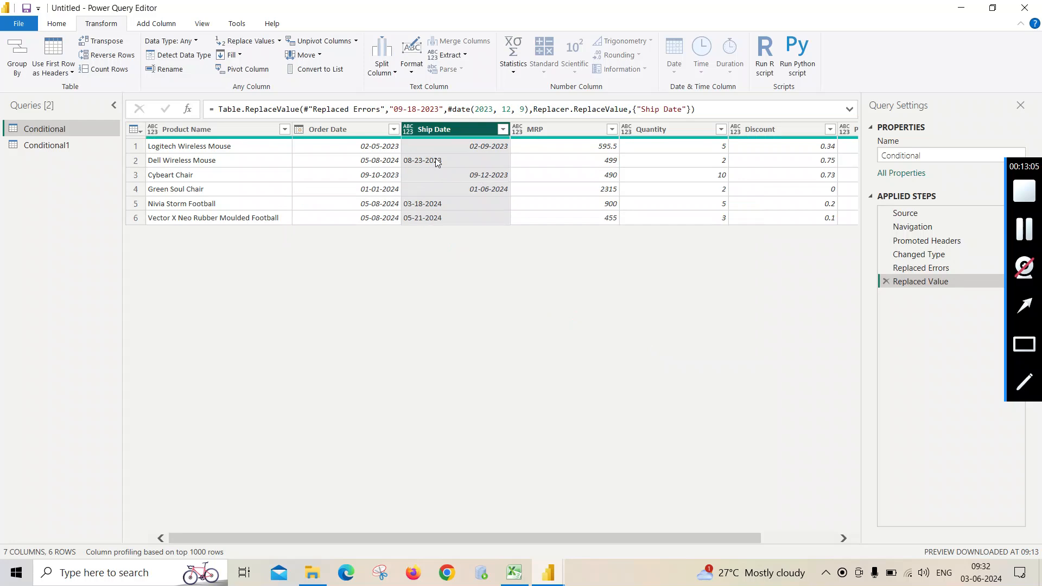
# - Convert the Ship Date column, including the replaced value, to the Date type
pyautogui.click(431, 127)
pyautogui.rightClick(431, 126)
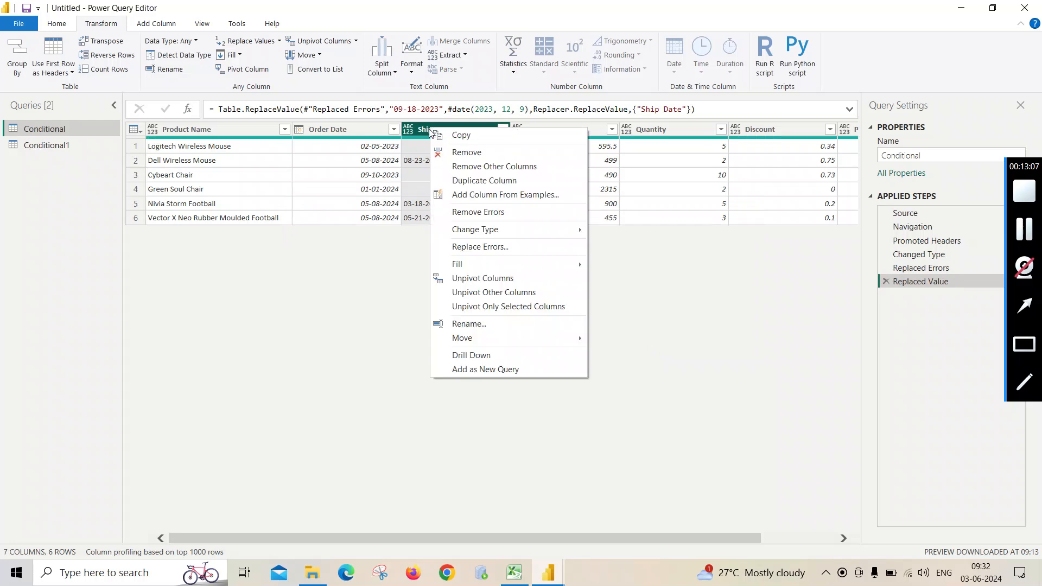
pyautogui.moveTo(555, 231)
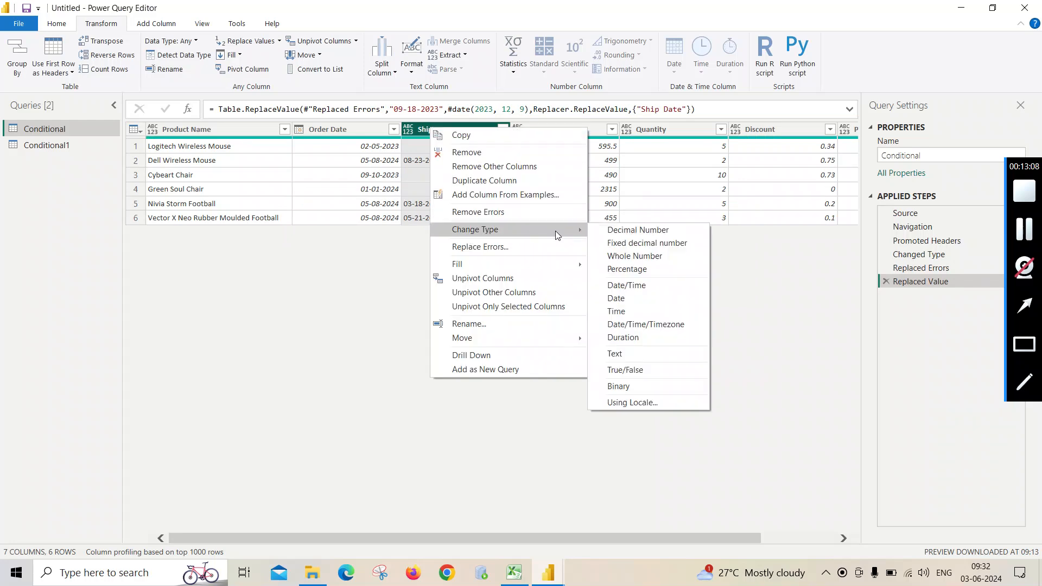
pyautogui.click(620, 303)
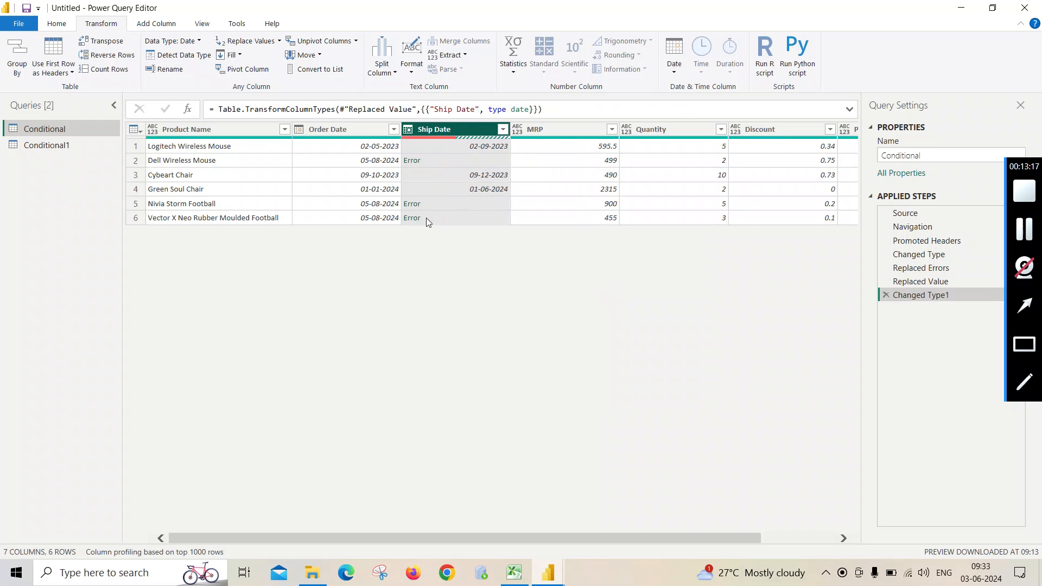
# - Replace the errors in the Ship Date column with the date 05-10-2024
pyautogui.rightClick(440, 126)
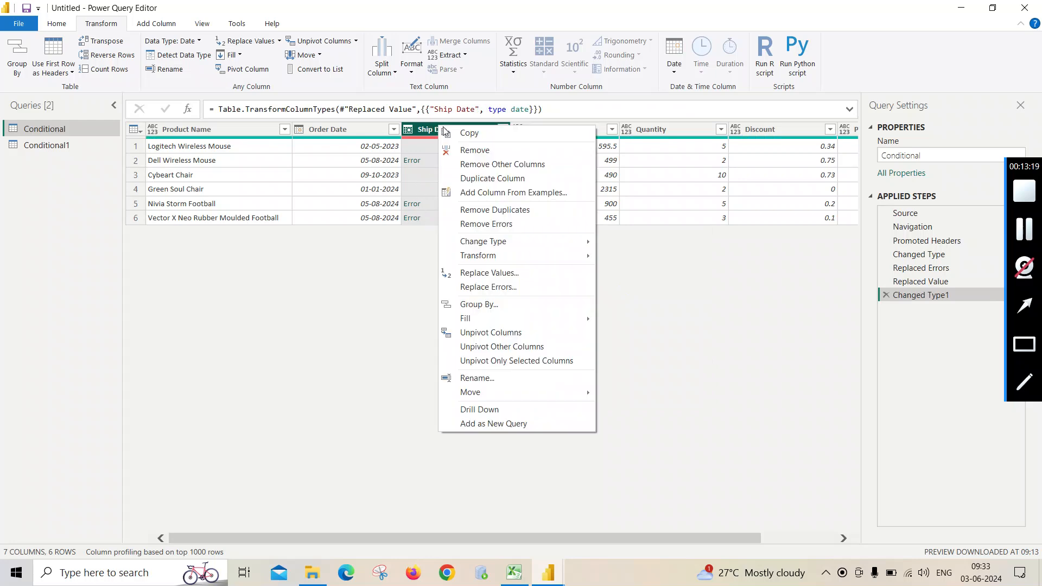
pyautogui.click(505, 285)
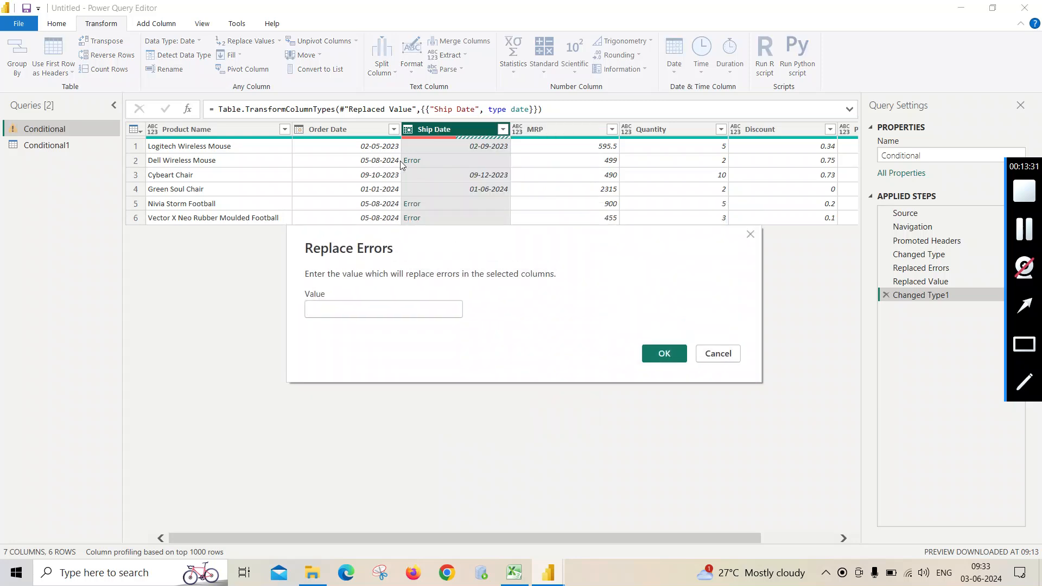
pyautogui.click(320, 308)
pyautogui.write('05-10')
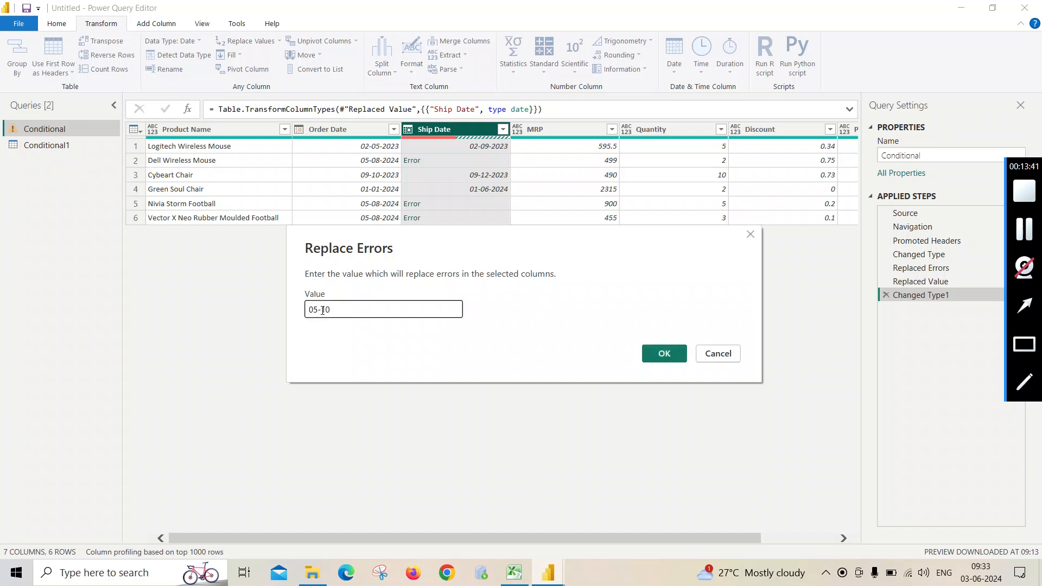
pyautogui.write('-')
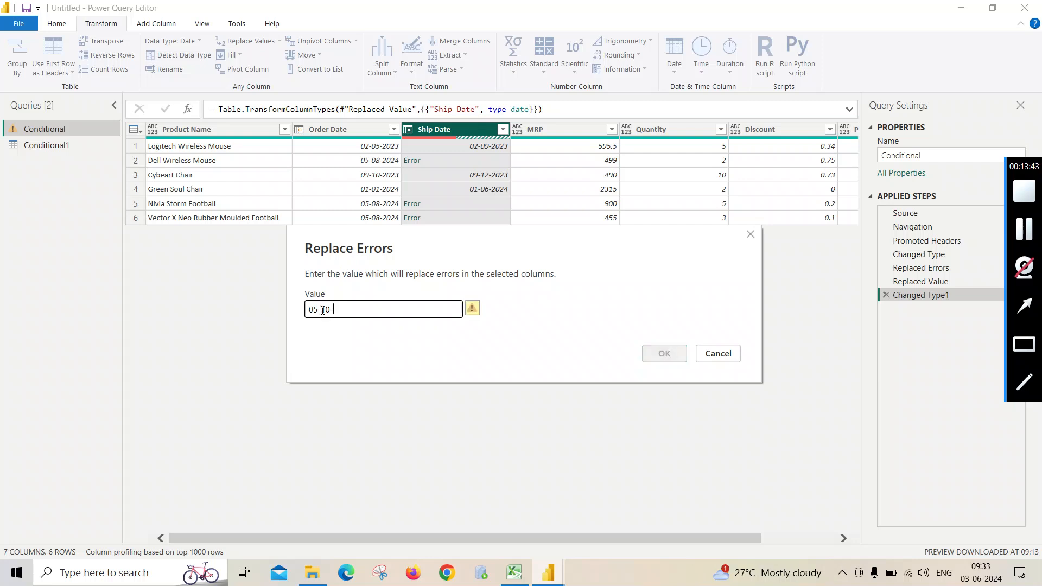
pyautogui.write('2024')
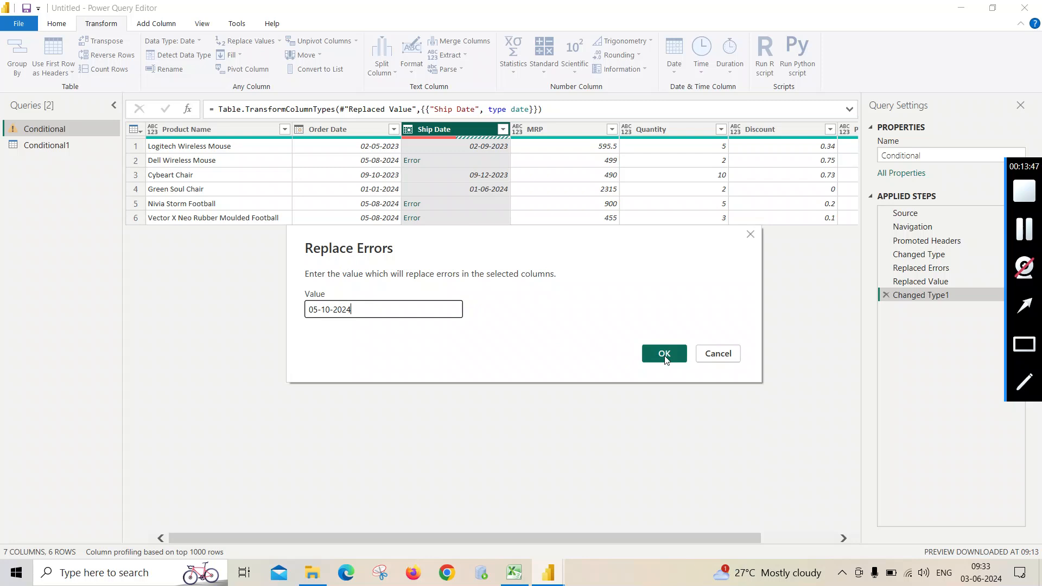
pyautogui.click(664, 354)
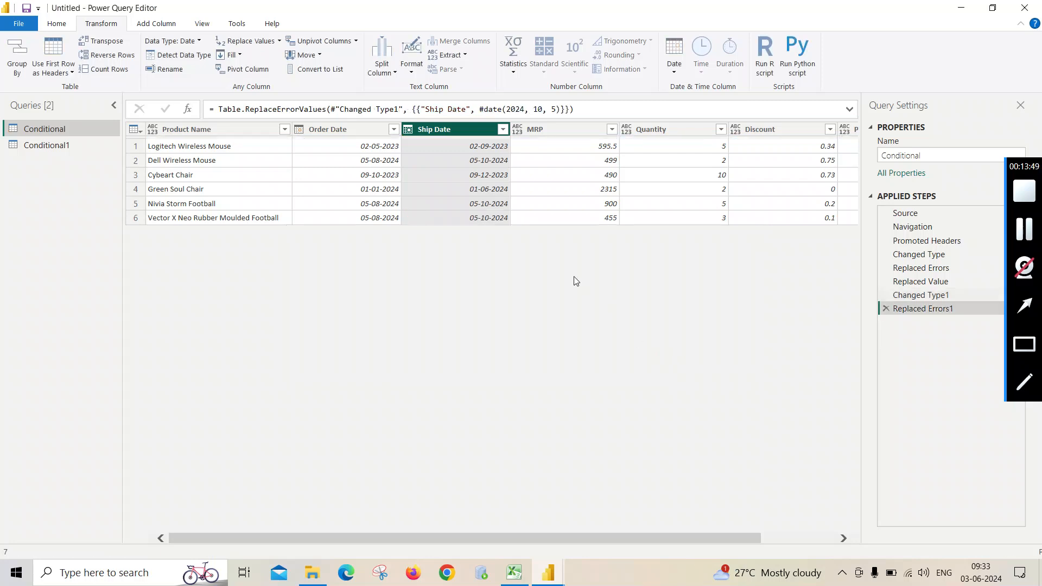
# - Check which data type is assigned to the Ship Date and Order Date columns
pyautogui.rightClick(447, 130)
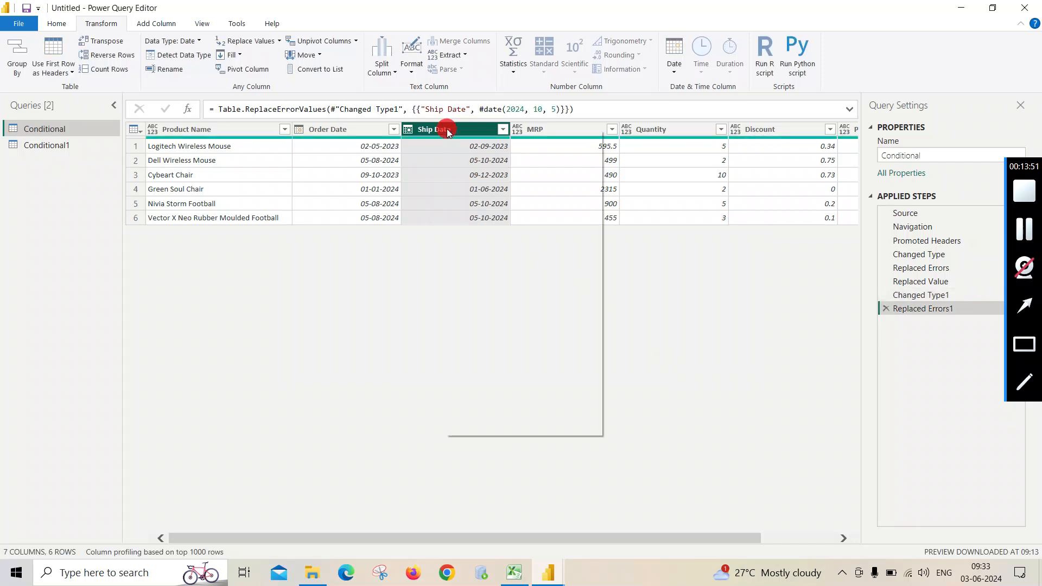
pyautogui.moveTo(532, 247)
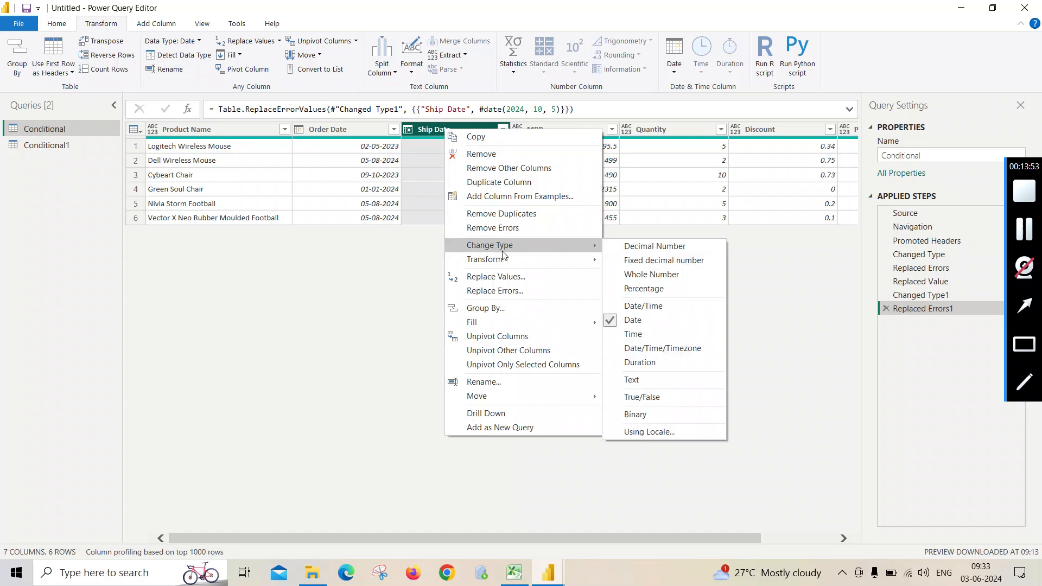
pyautogui.click(381, 338)
pyautogui.rightClick(347, 129)
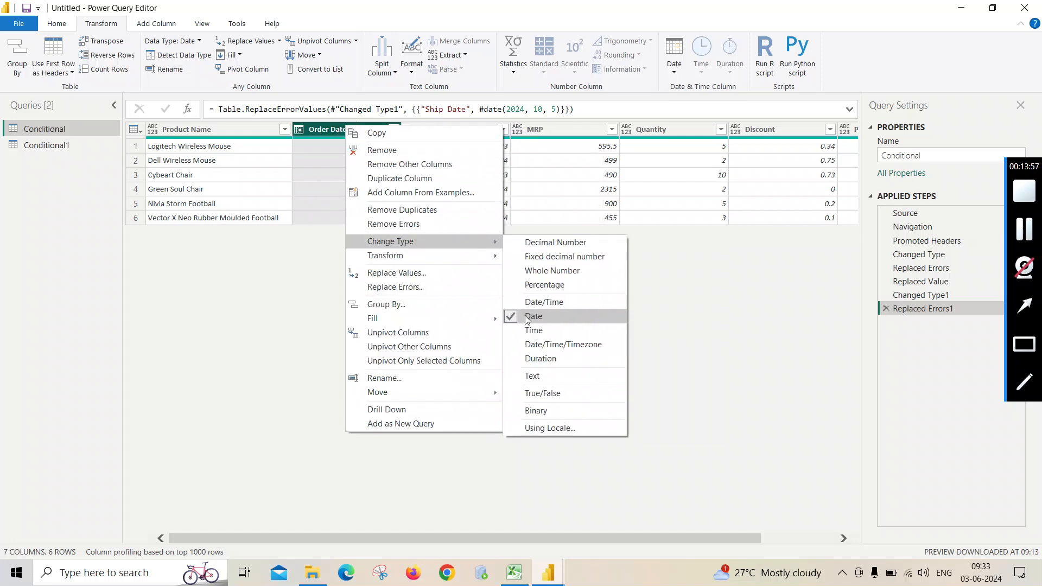
pyautogui.click(332, 316)
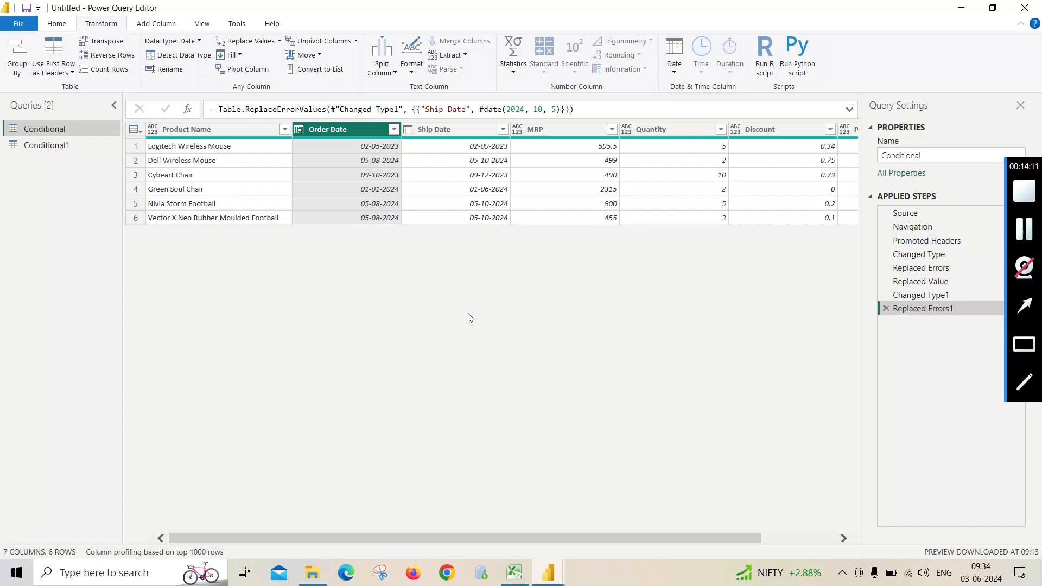
pyautogui.moveTo(749, 537); pyautogui.dragTo(818, 537)
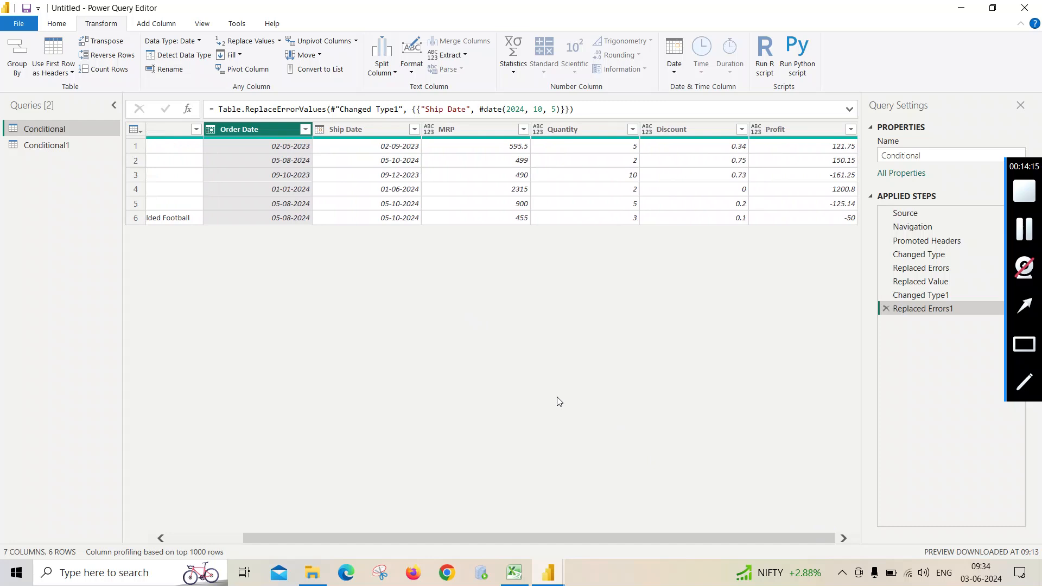
pyautogui.moveTo(628, 541); pyautogui.dragTo(461, 544)
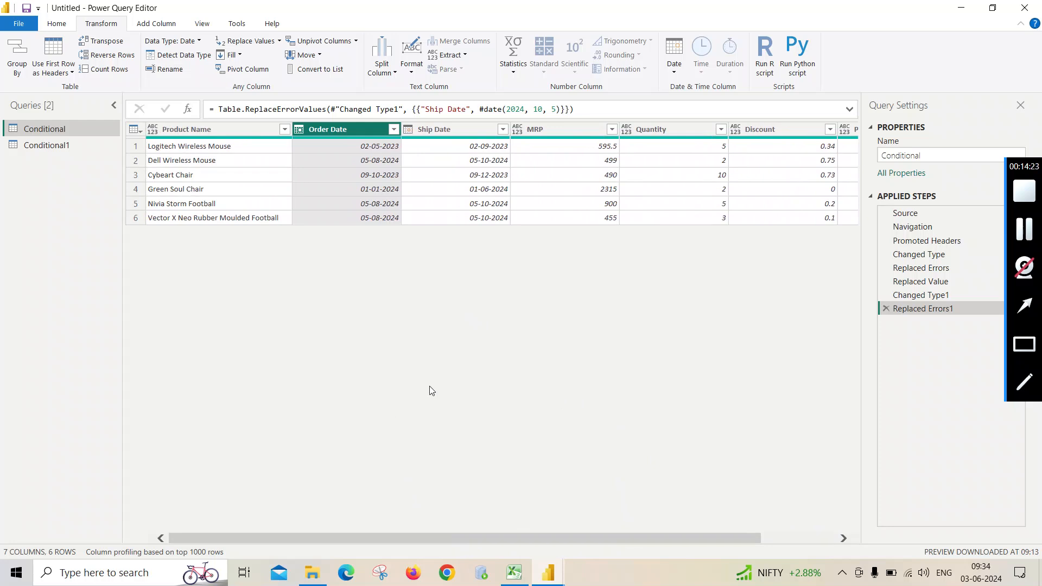
pyautogui.click(530, 538)
pyautogui.moveTo(530, 538); pyautogui.dragTo(420, 520)
# - Start a new conditional column on the Conditional query and name it Status
pyautogui.click(156, 23)
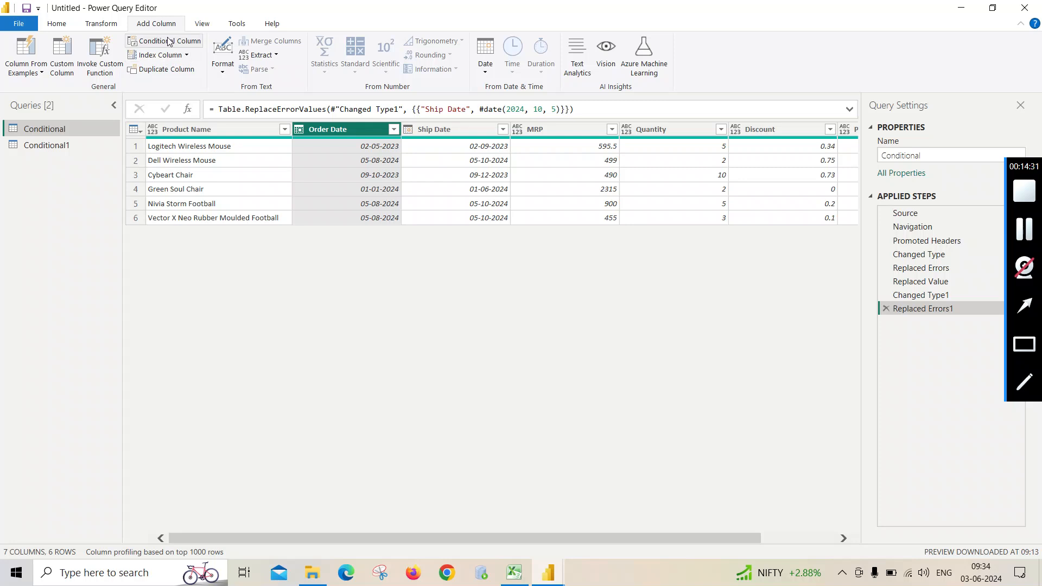
pyautogui.click(165, 42)
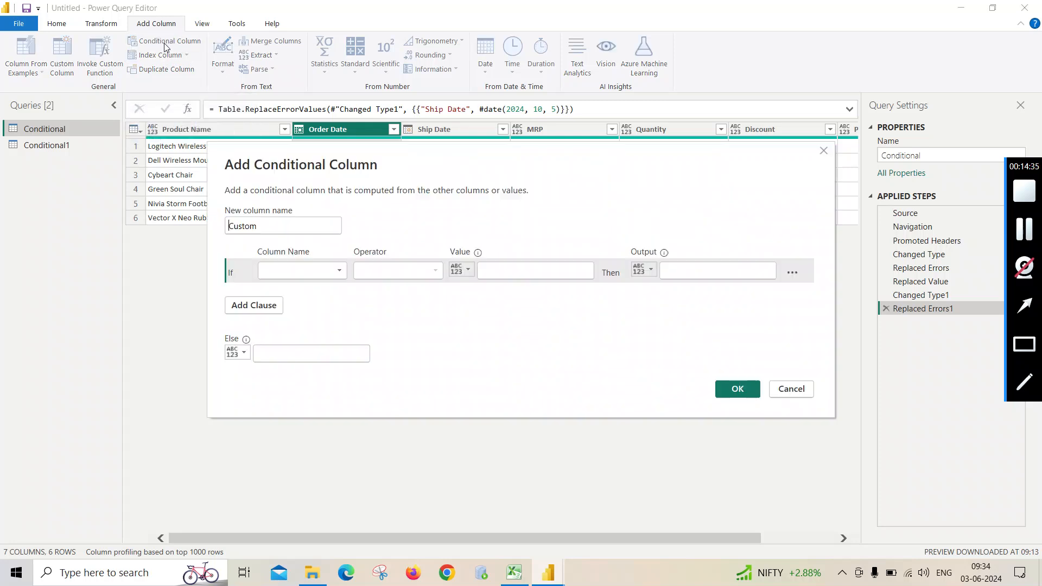
pyautogui.moveTo(478, 162); pyautogui.dragTo(456, 248)
pyautogui.moveTo(239, 318); pyautogui.dragTo(176, 323)
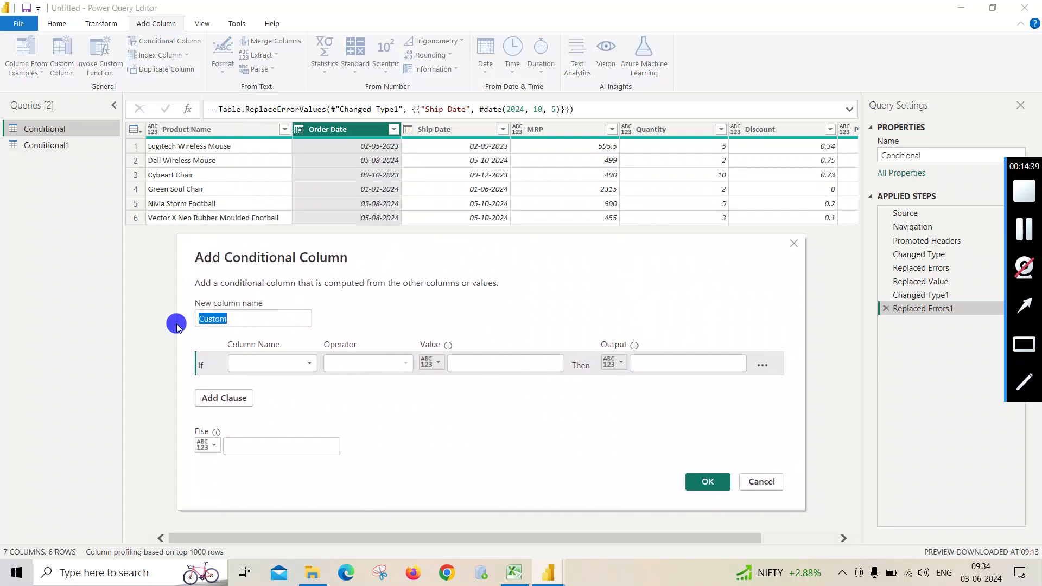
pyautogui.write('Stayus')
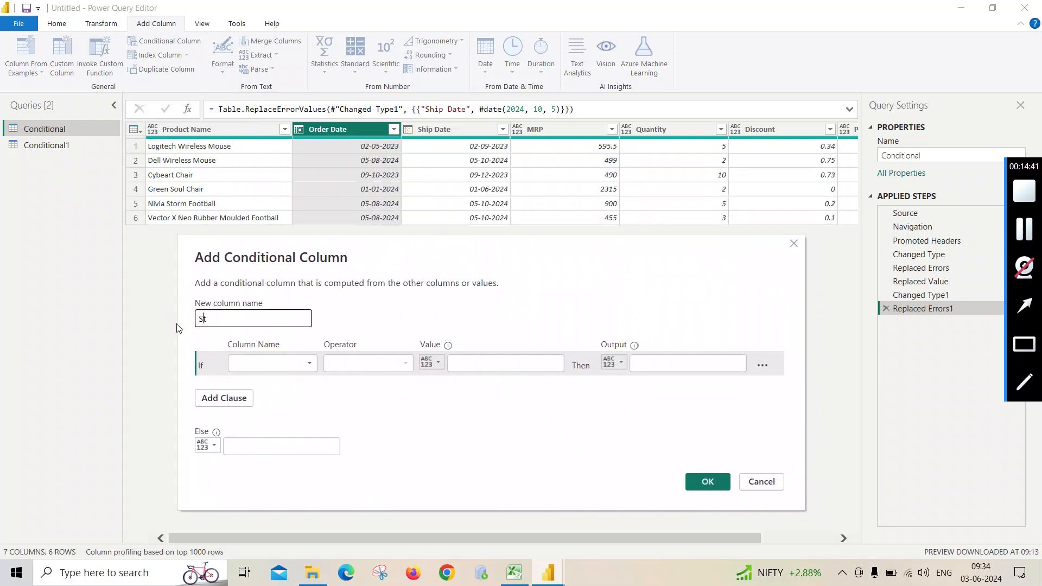
pyautogui.press('BackSpace')
pyautogui.press('BackSpace')
pyautogui.press('BackSpace')
pyautogui.write('tus')
# - Set the Status column's condition to test whether Order Date is after 01-01-2023
pyautogui.click(309, 371)
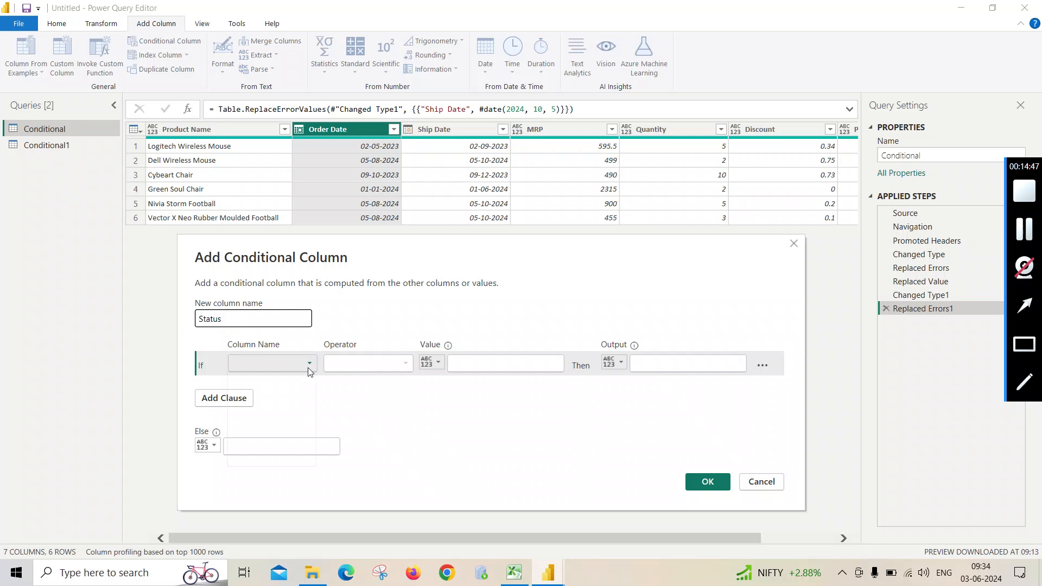
pyautogui.click(272, 390)
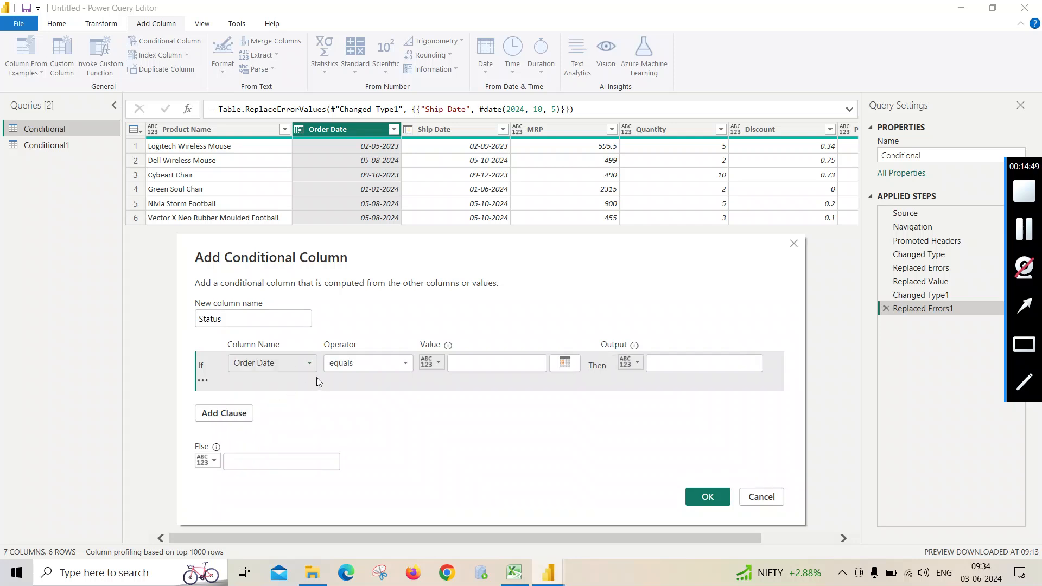
pyautogui.click(397, 364)
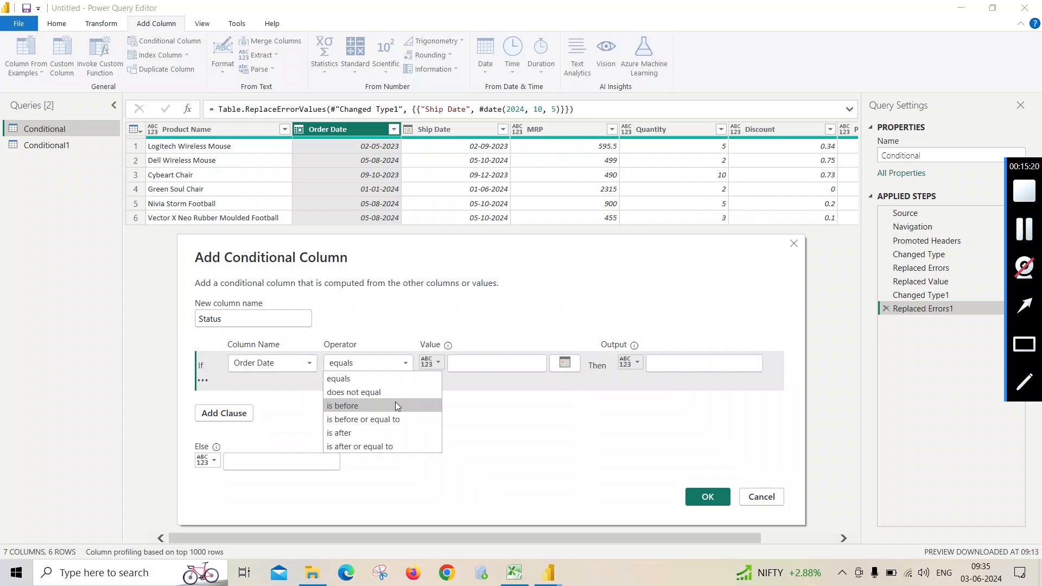
pyautogui.click(387, 433)
pyautogui.click(456, 364)
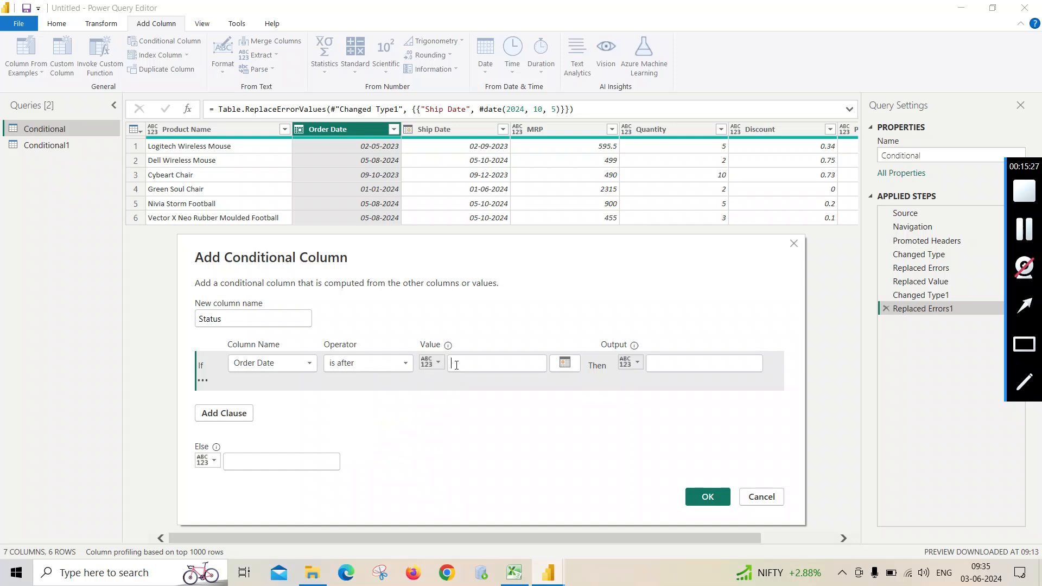
pyautogui.write('1')
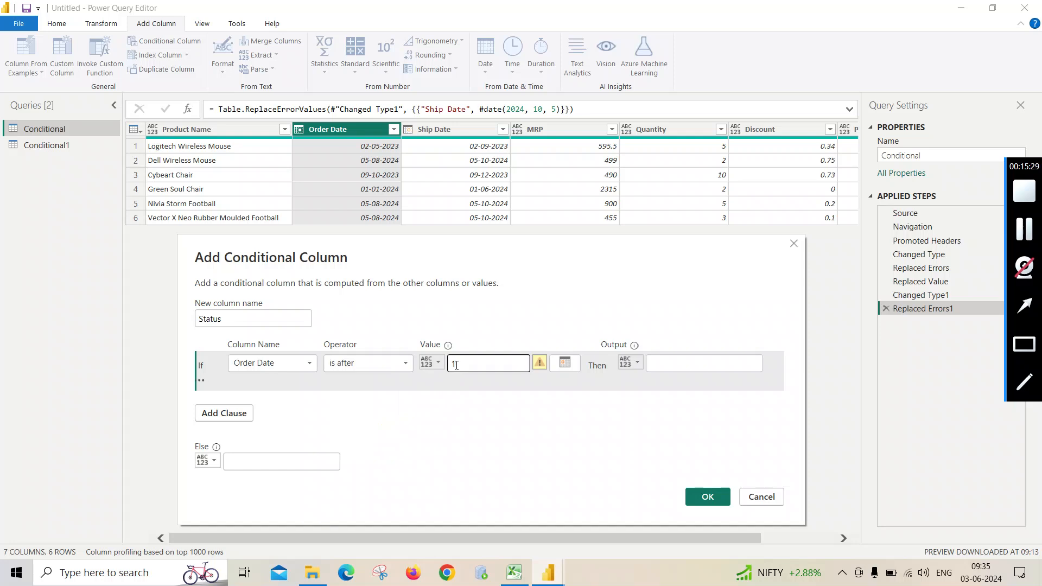
pyautogui.write('1-01-2023')
# - Return Last Year when the condition is met and Current Year otherwise, and add the Status column
pyautogui.click(673, 362)
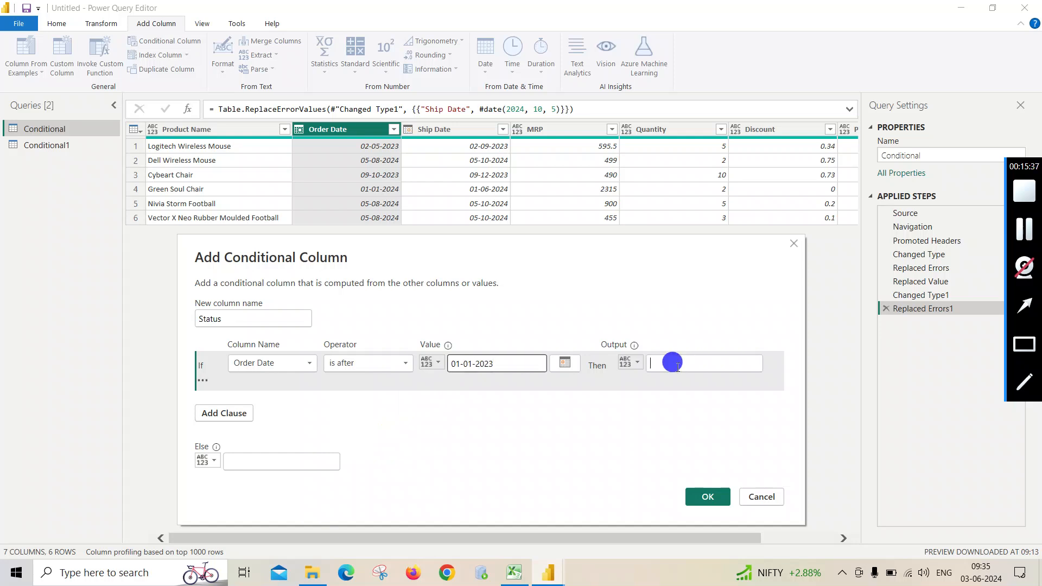
pyautogui.write('Las')
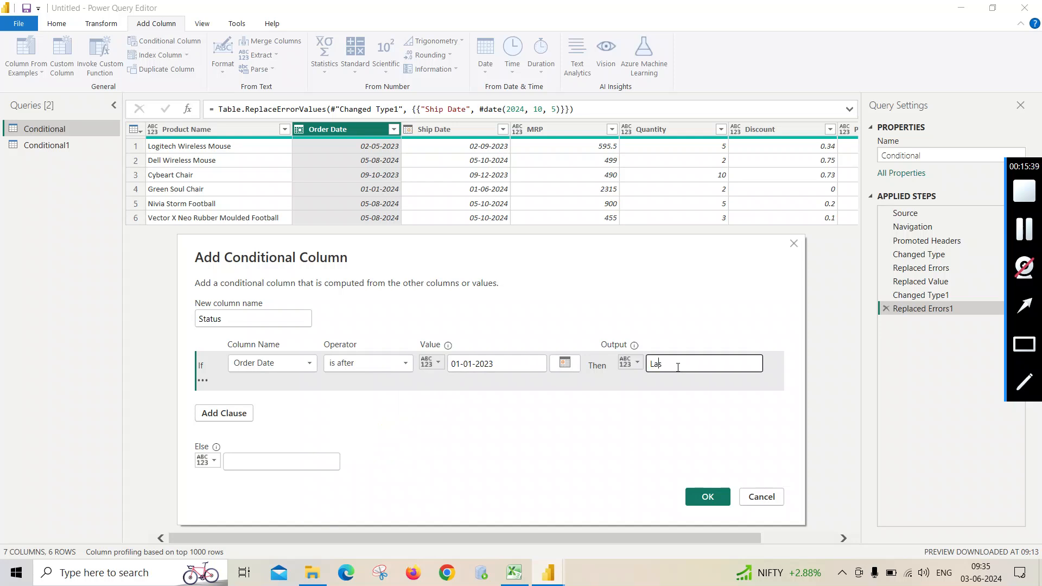
pyautogui.write('t Yesr')
pyautogui.click(259, 465)
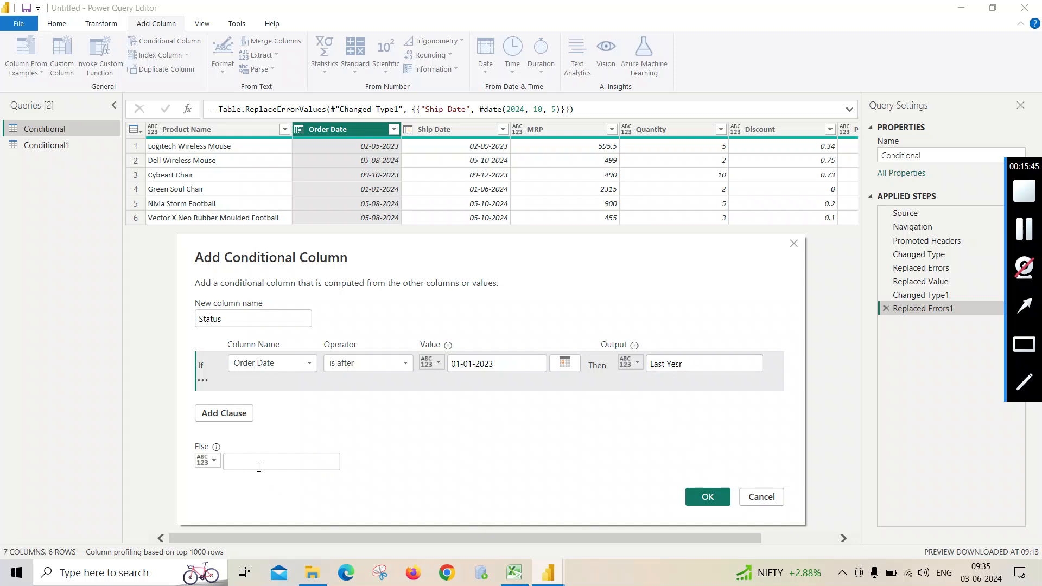
pyautogui.click(259, 464)
pyautogui.write('Current')
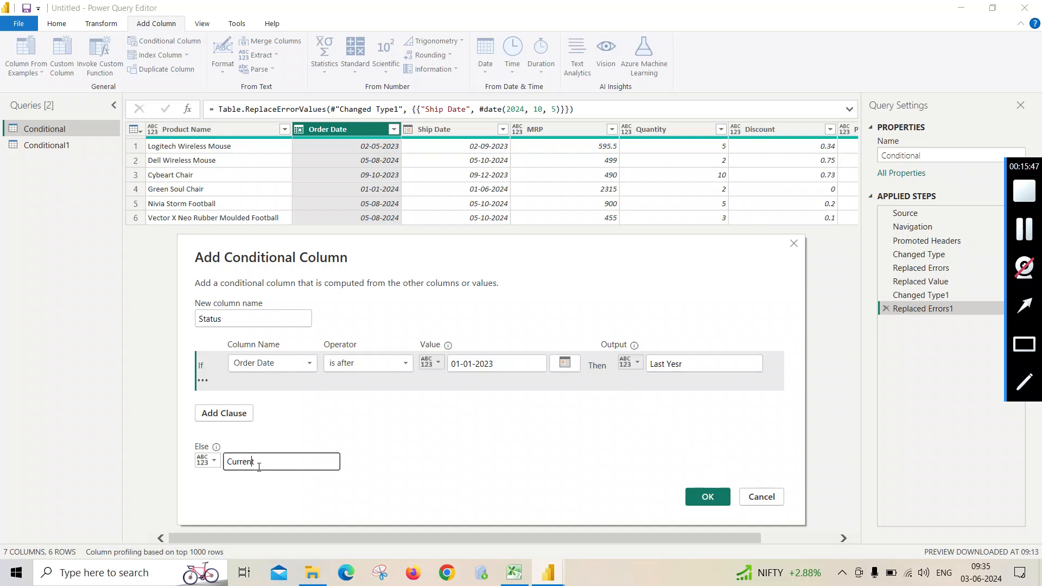
pyautogui.write(' Year')
pyautogui.click(699, 363)
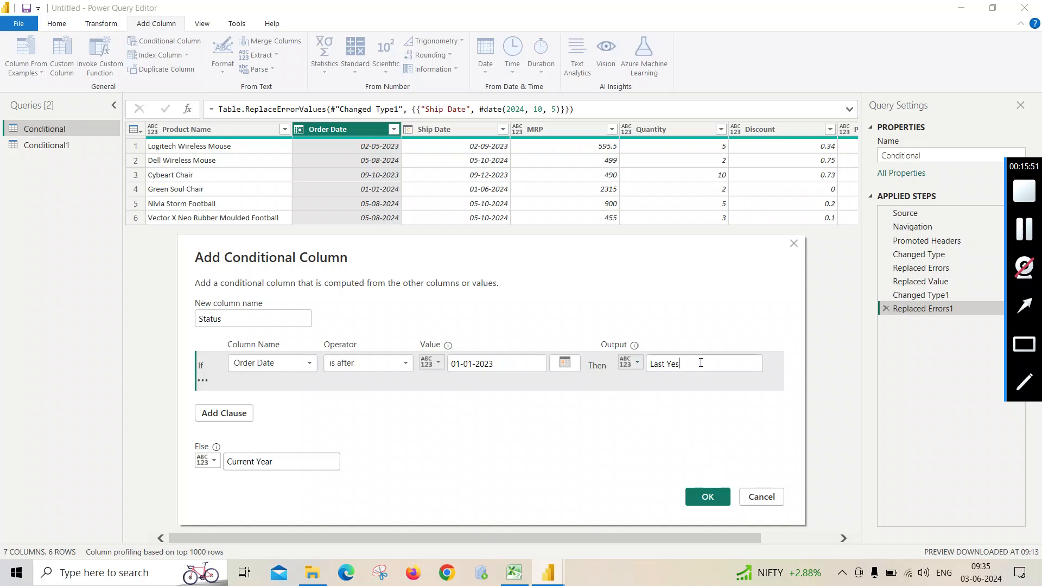
pyautogui.press('BackSpace')
pyautogui.press('BackSpace')
pyautogui.write('ar')
pyautogui.click(705, 498)
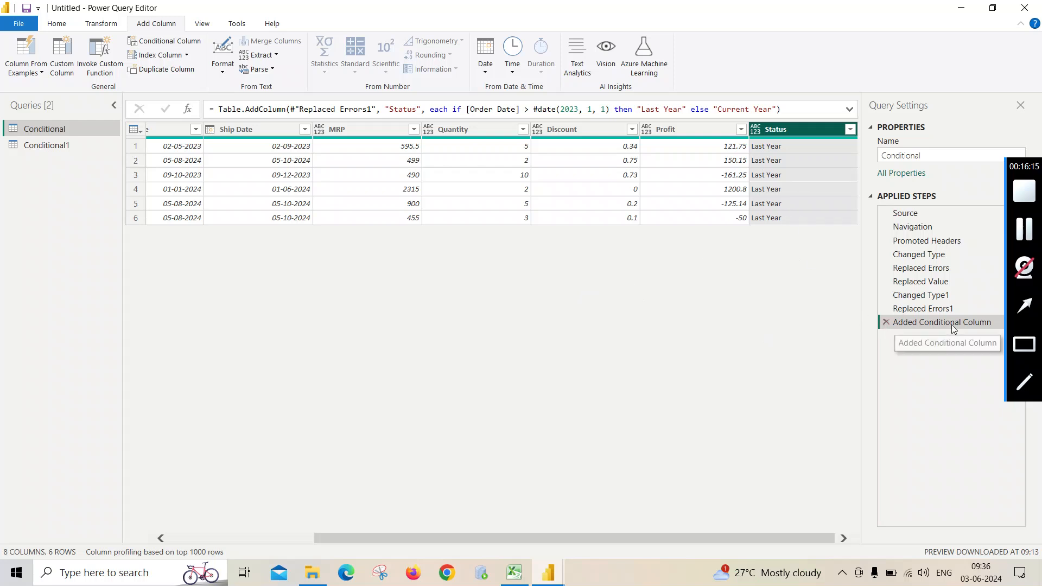
# - Delete the Added Conditional Column step and start a new conditional column named Status
pyautogui.click(886, 322)
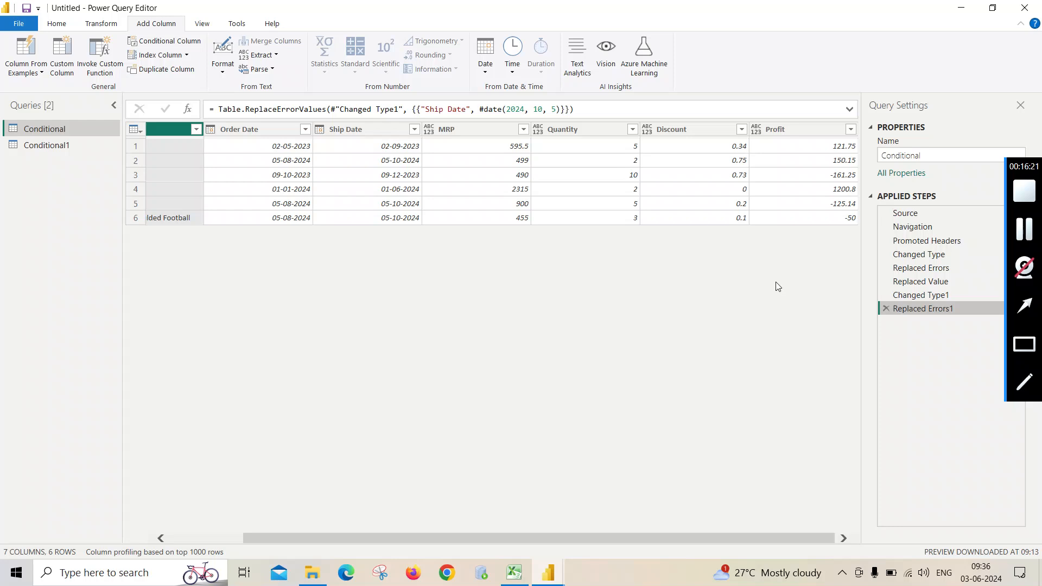
pyautogui.click(255, 132)
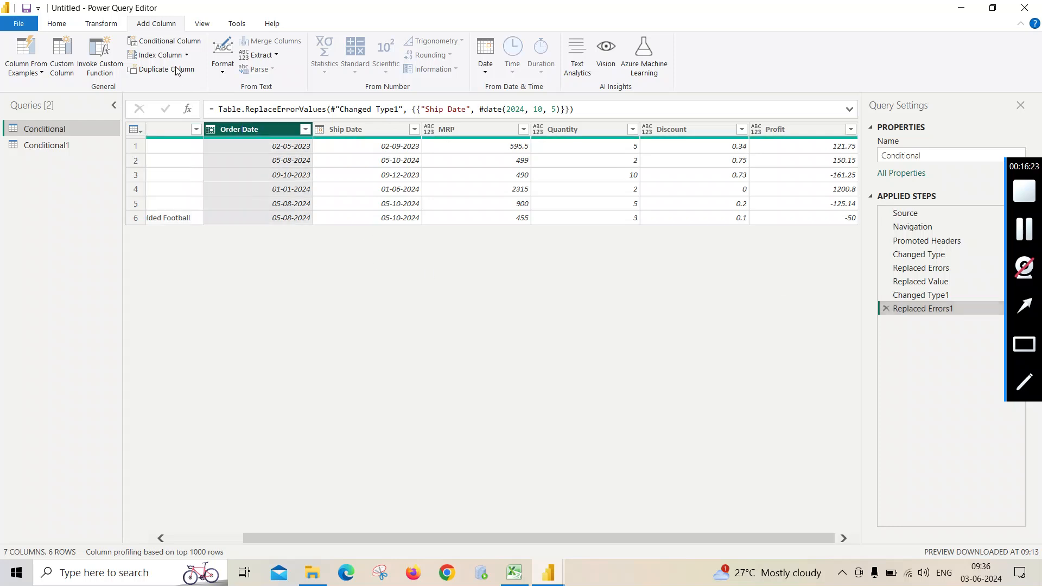
pyautogui.click(166, 40)
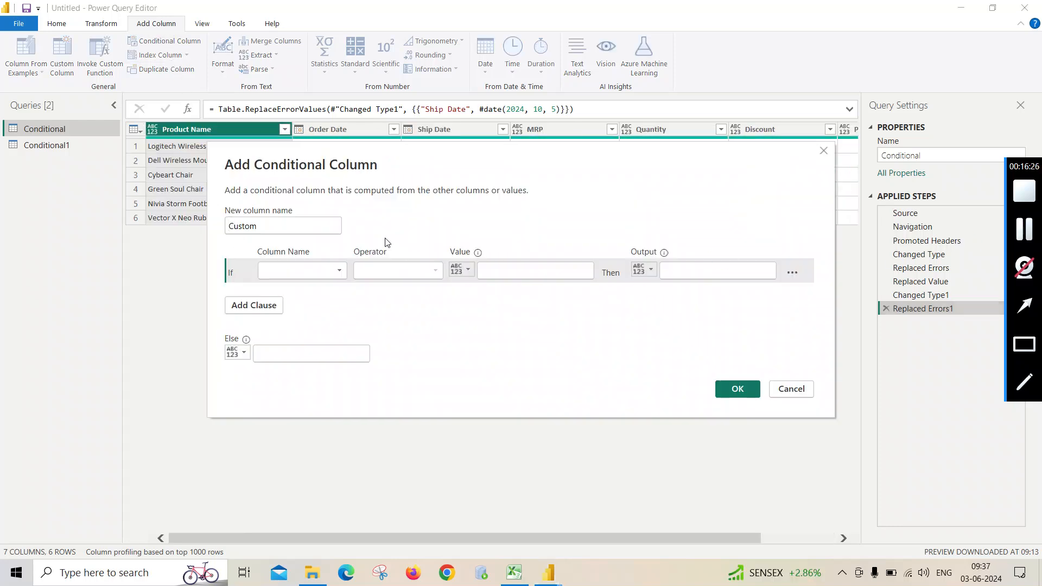
pyautogui.moveTo(267, 225); pyautogui.dragTo(217, 230)
pyautogui.press('BackSpace')
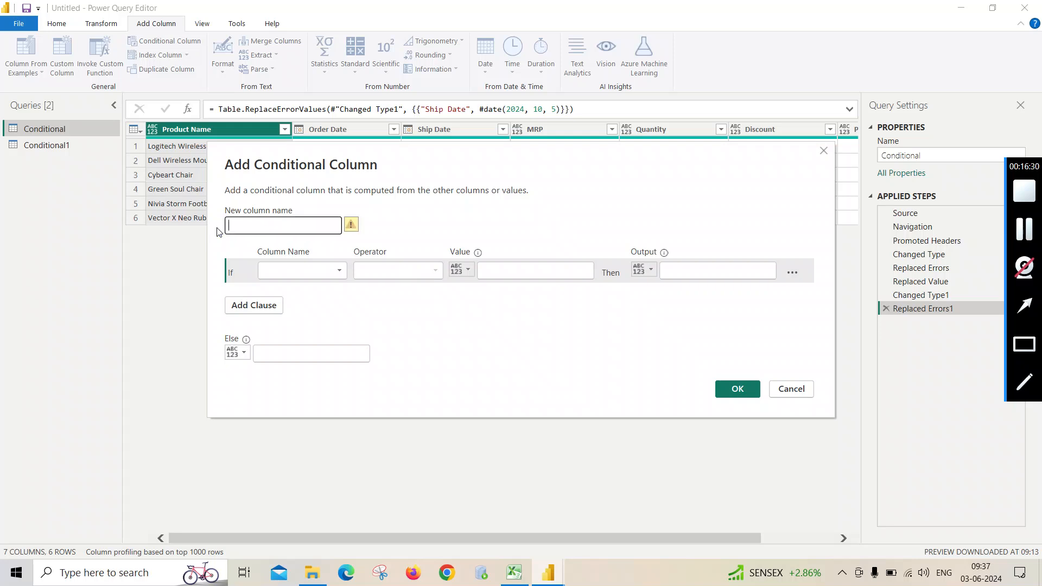
pyautogui.write('Status')
# - Set the Status column's condition to test whether Order Date is before 31-12-2023
pyautogui.click(341, 272)
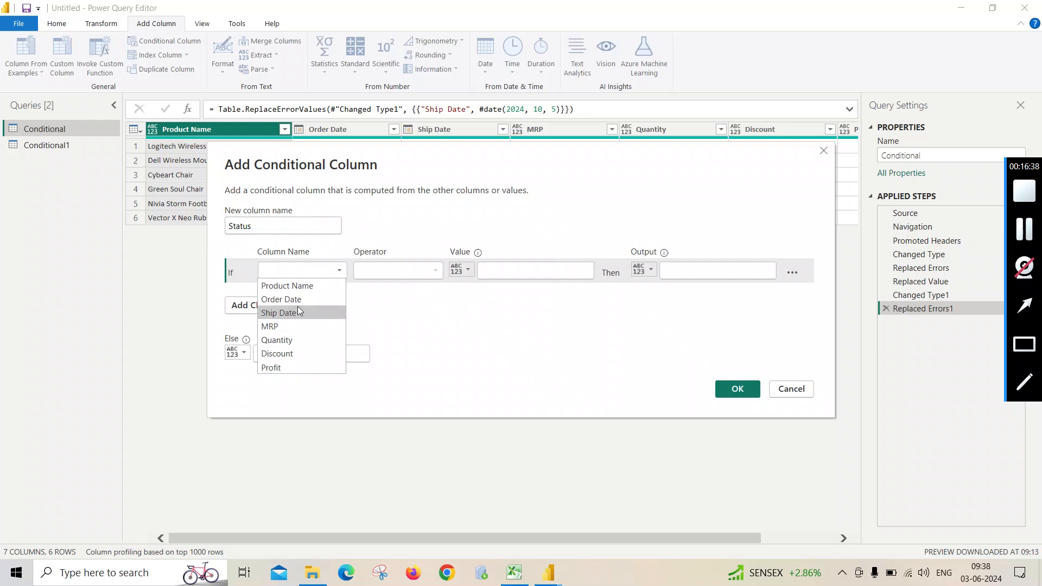
pyautogui.click(297, 299)
pyautogui.click(435, 271)
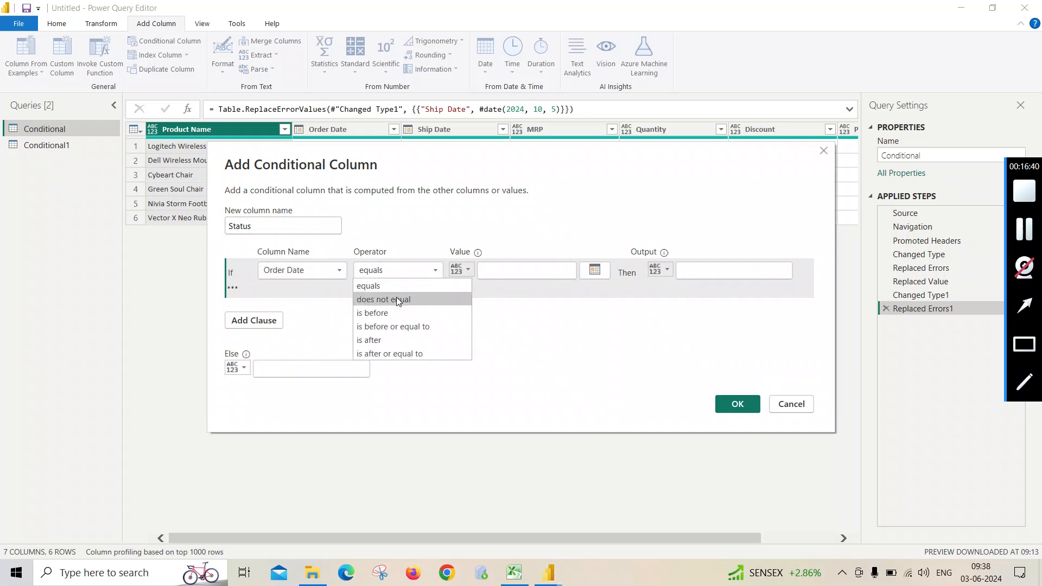
pyautogui.click(401, 313)
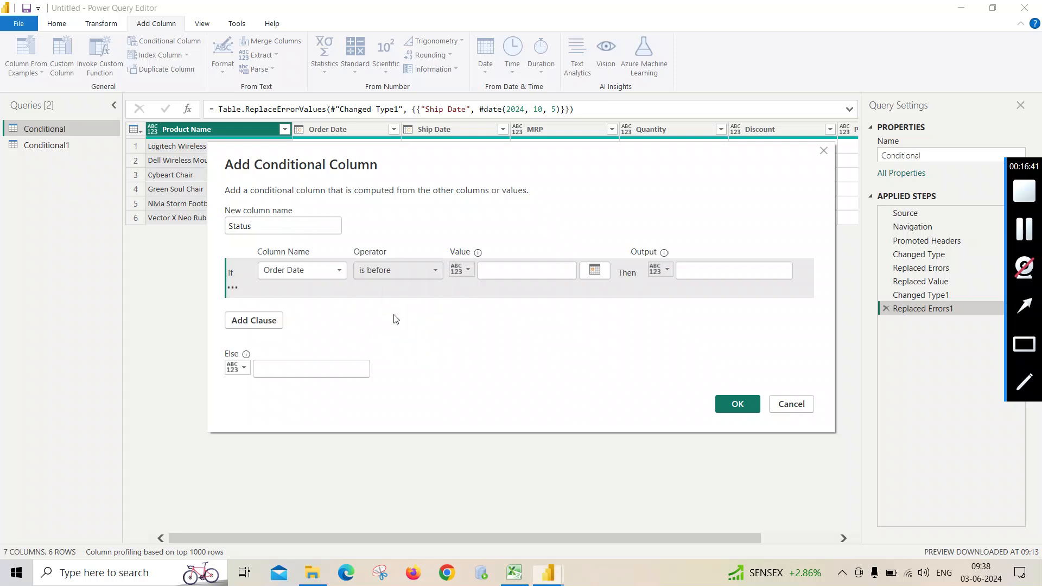
pyautogui.click(491, 274)
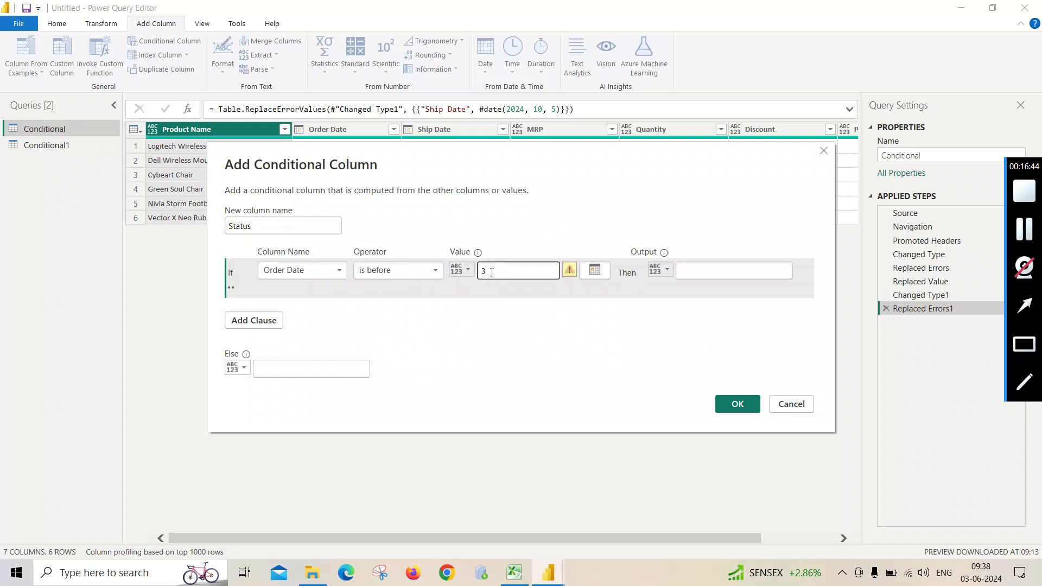
pyautogui.write('31-12-202')
pyautogui.write('3')
# - Output Last Year for matching rows and Current Year for all others, and create the Status column
pyautogui.click(713, 271)
pyautogui.write('La')
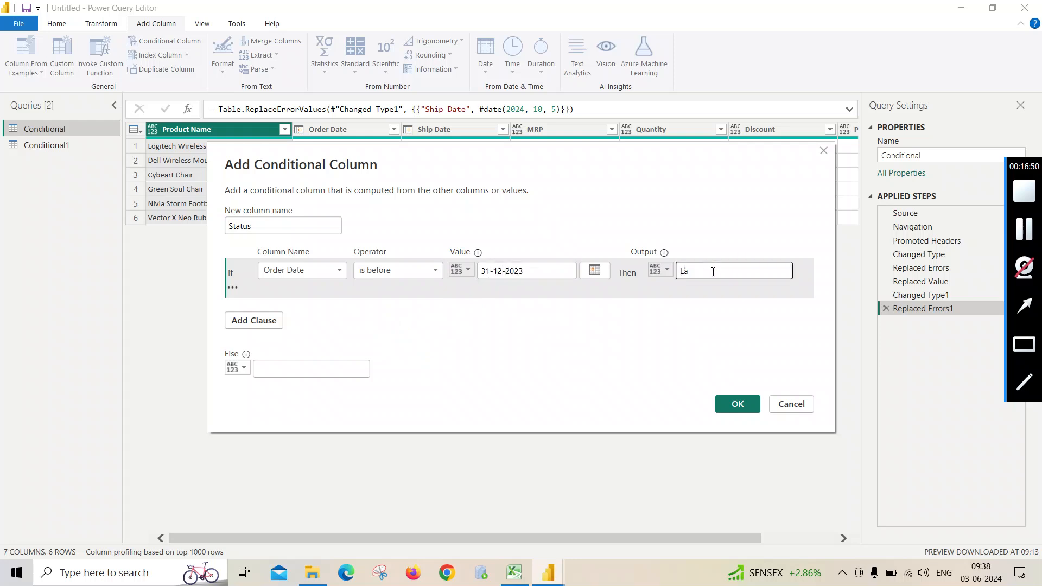
pyautogui.write('st Year')
pyautogui.click(274, 370)
pyautogui.write('Current ')
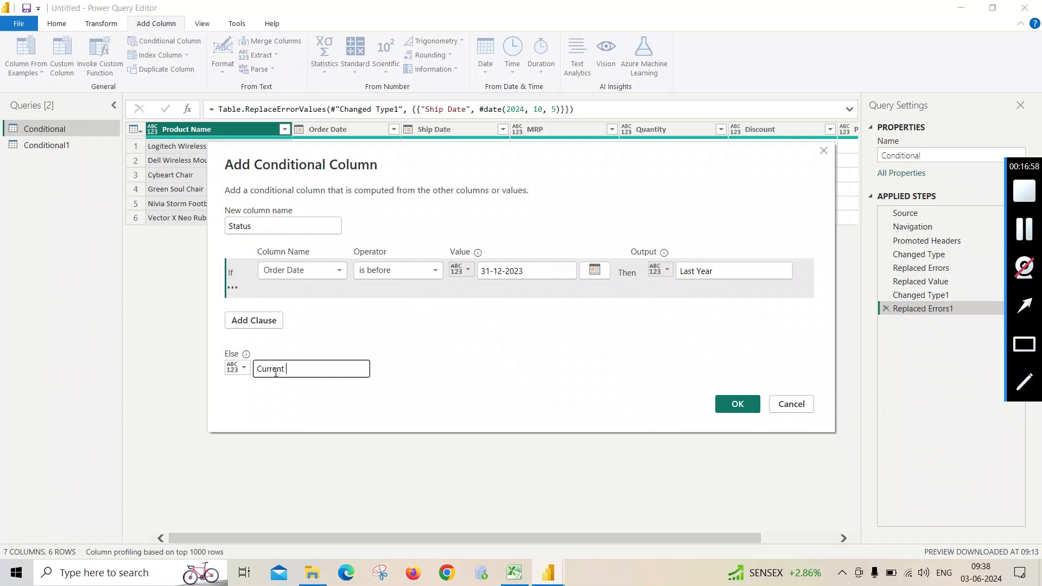
pyautogui.write('Yr')
pyautogui.press('BackSpace')
pyautogui.write('ear')
pyautogui.click(737, 404)
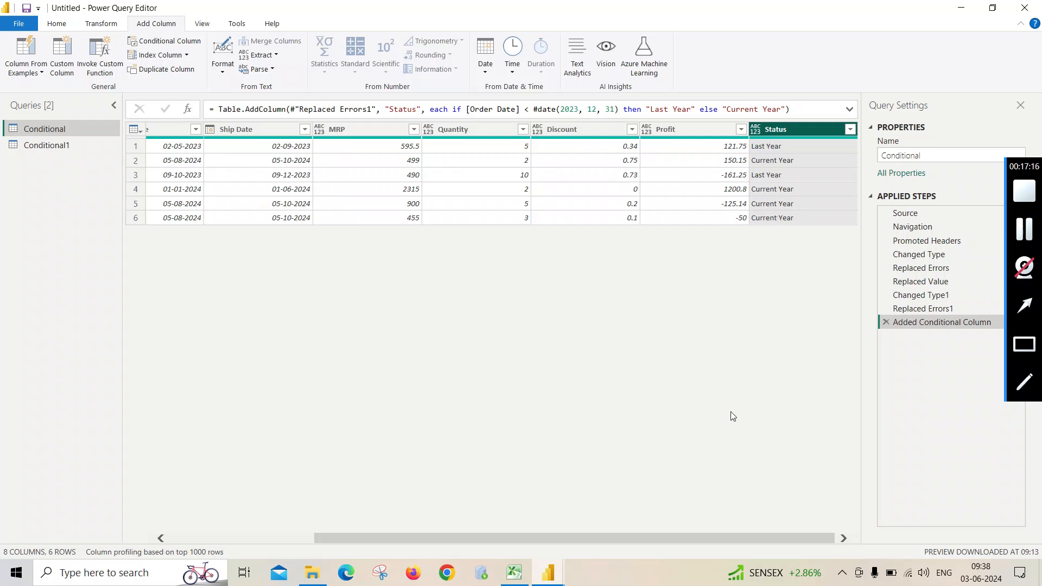
pyautogui.moveTo(760, 538); pyautogui.dragTo(520, 540)
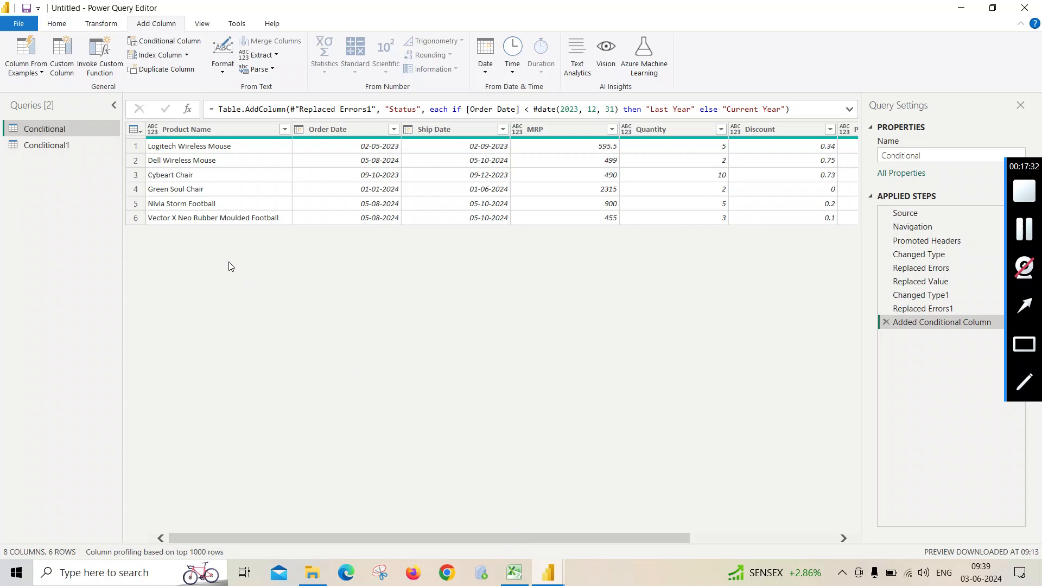
# - Start a new conditional column on the Conditional1 query and name it Comparison
pyautogui.click(54, 146)
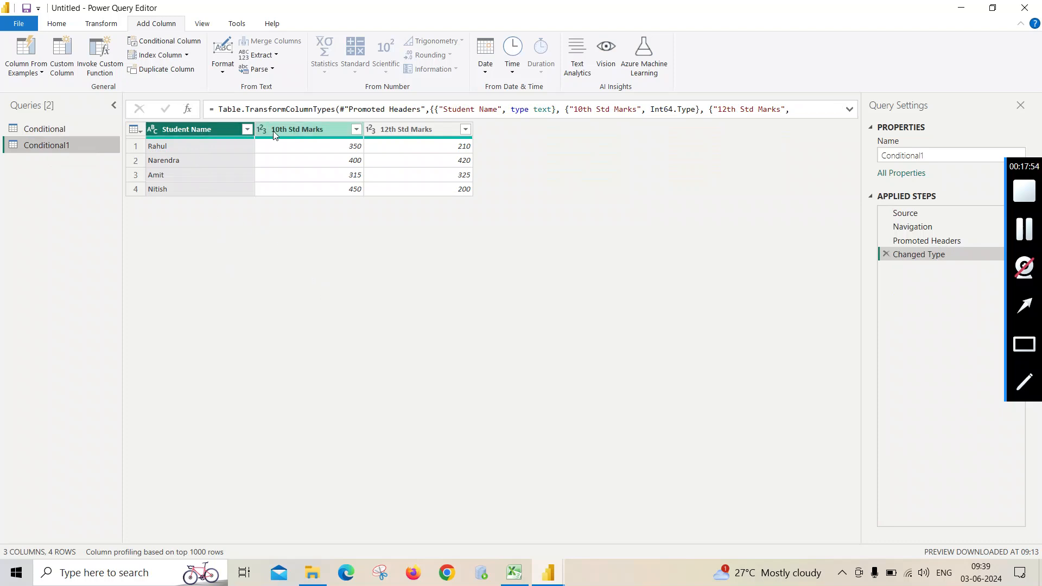
pyautogui.click(193, 42)
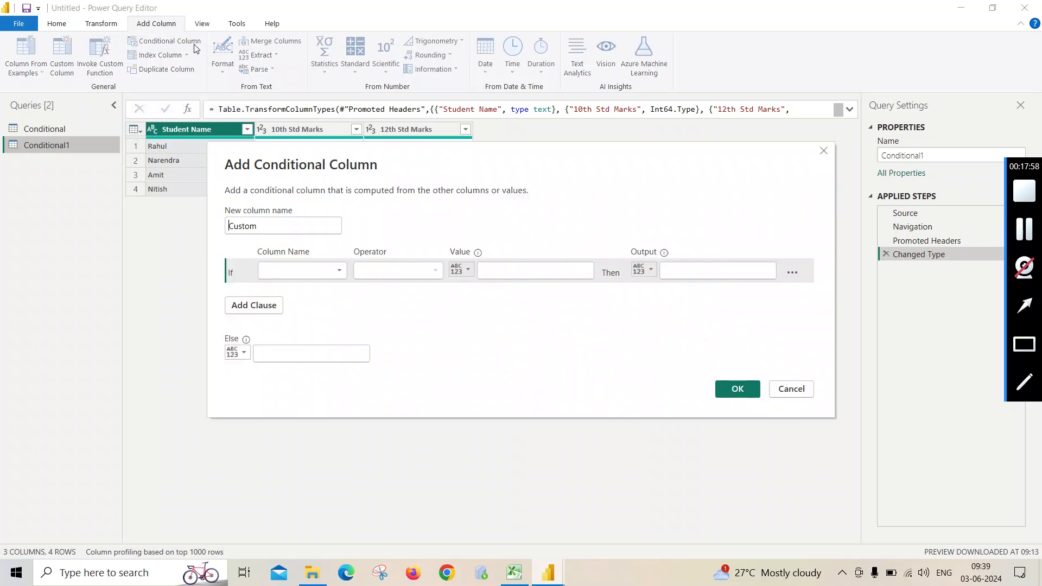
pyautogui.doubleClick(264, 226)
pyautogui.write('Compar')
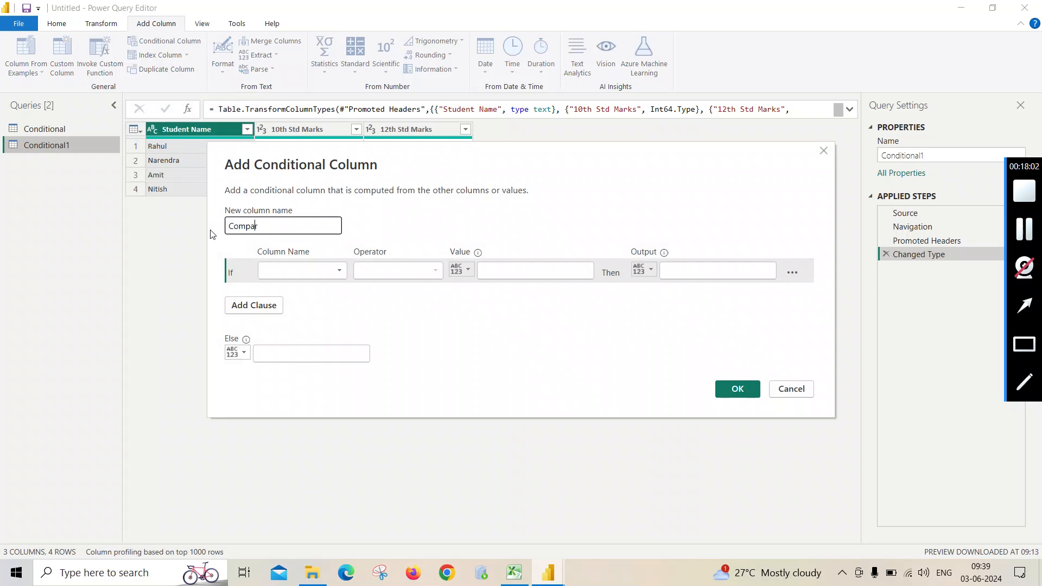
pyautogui.write('ison')
# - Base the Comparison condition on 10th Std Marks with the operator "is less than"
pyautogui.click(343, 276)
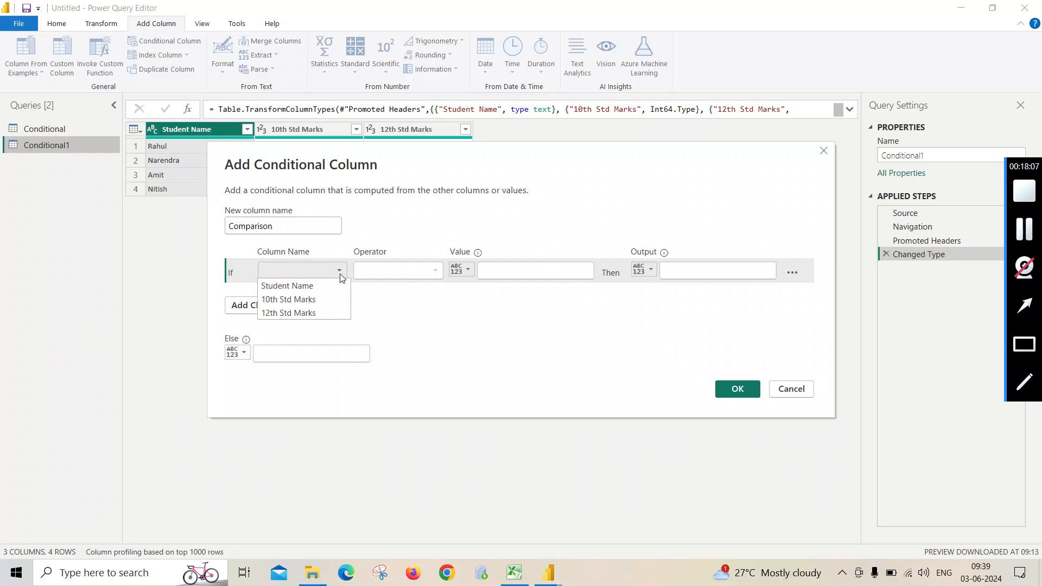
pyautogui.click(320, 297)
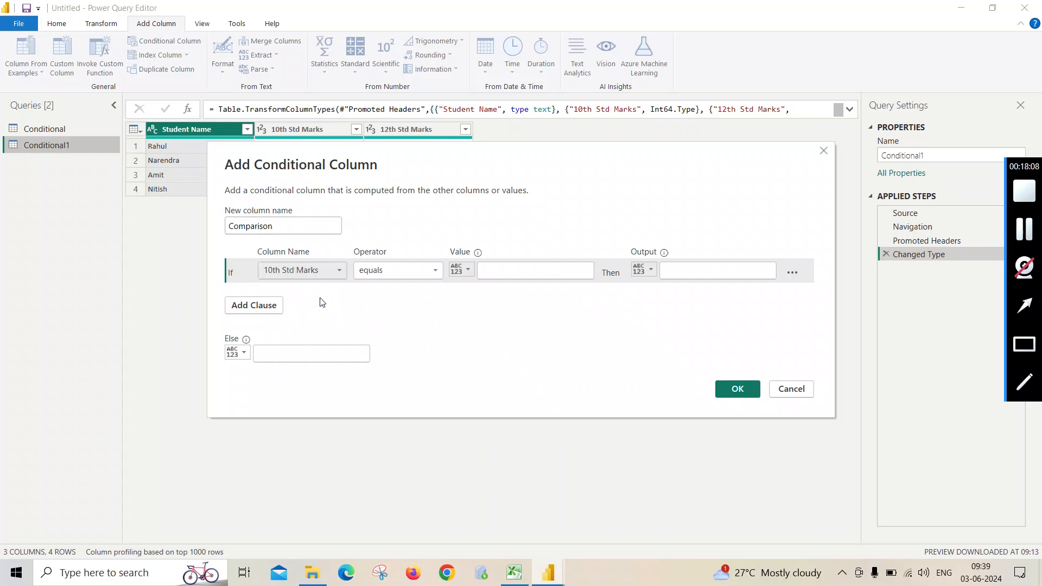
pyautogui.click(438, 271)
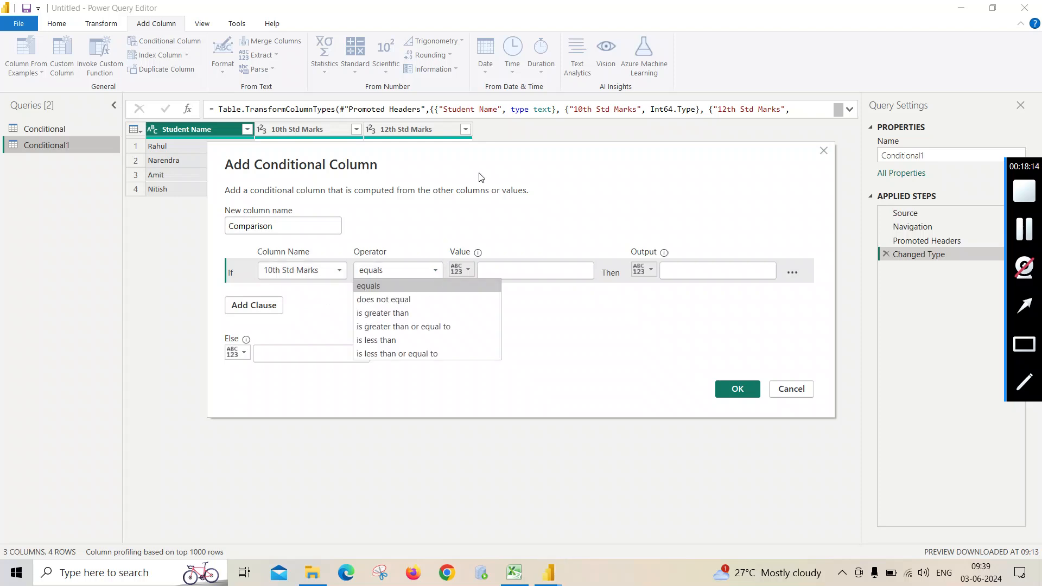
pyautogui.moveTo(496, 159); pyautogui.dragTo(458, 242)
pyautogui.click(395, 354)
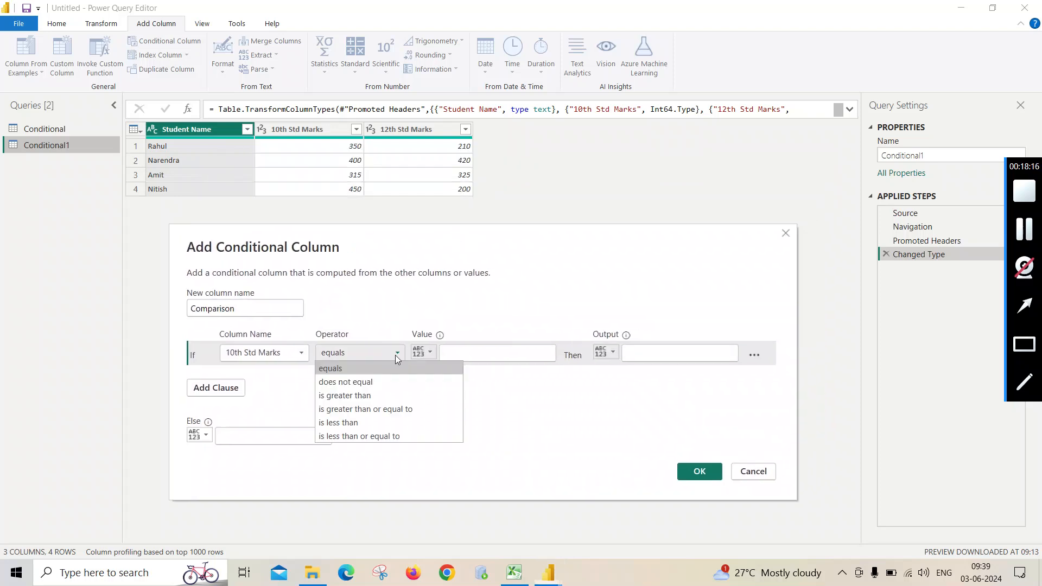
pyautogui.click(378, 396)
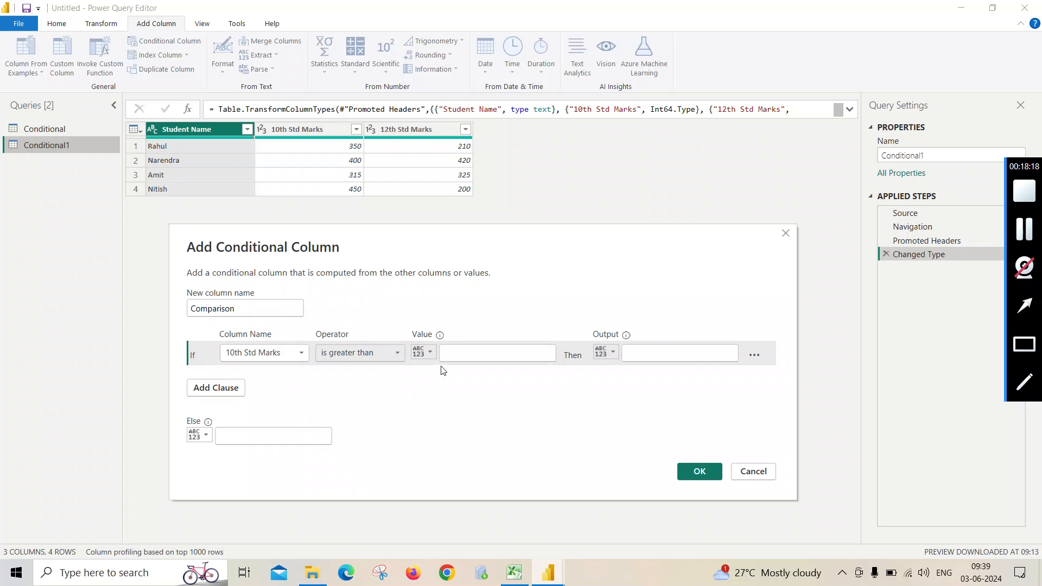
pyautogui.click(398, 354)
pyautogui.click(399, 355)
pyautogui.click(398, 354)
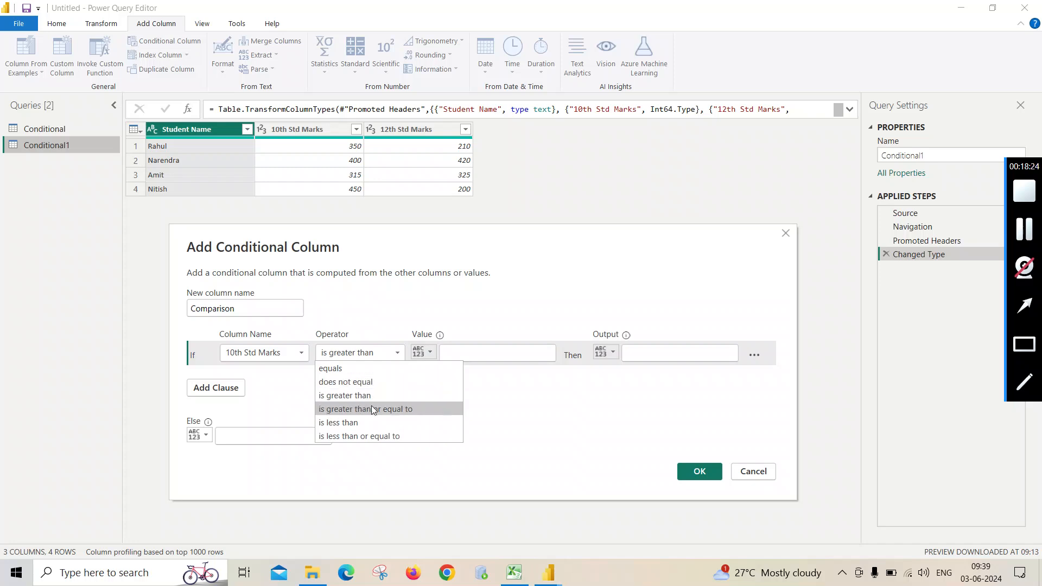
pyautogui.click(372, 424)
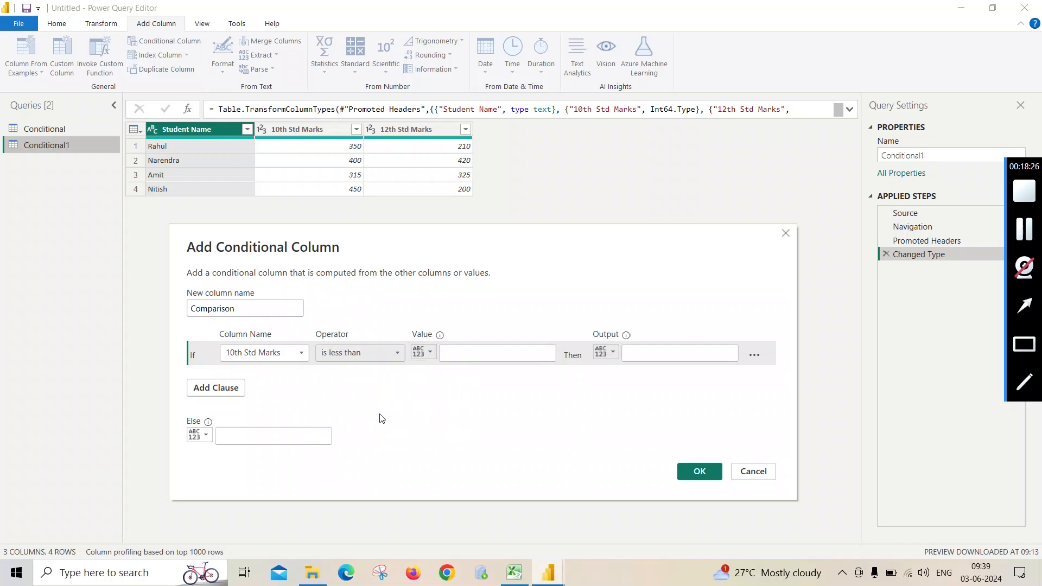
pyautogui.click(456, 353)
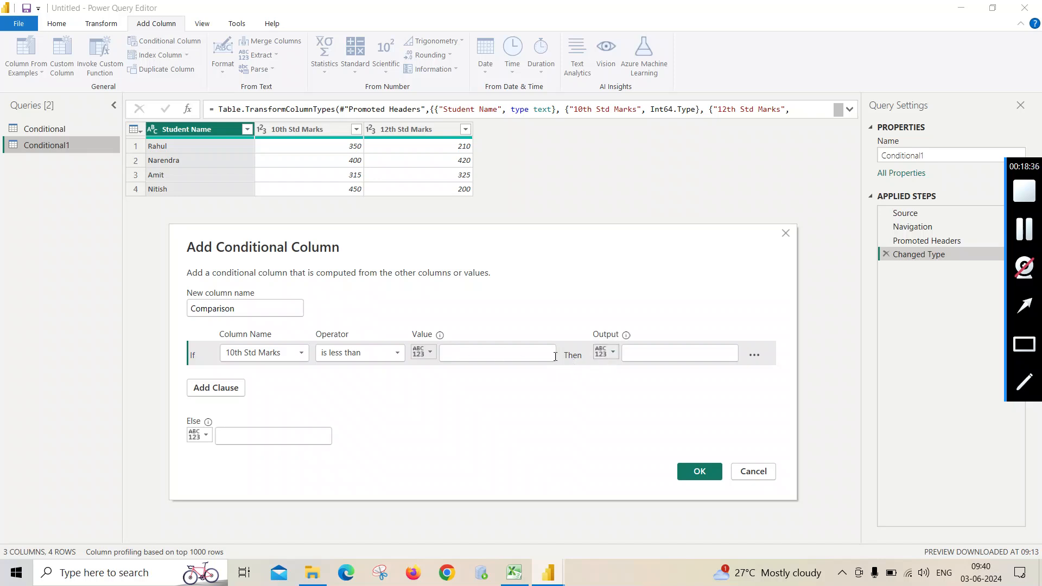
pyautogui.click(607, 353)
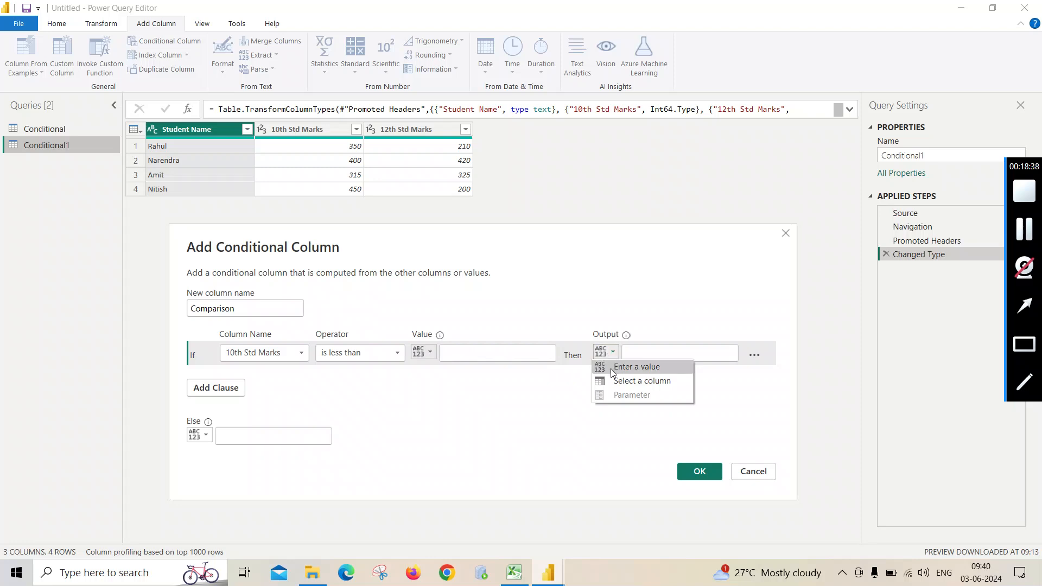
pyautogui.click(617, 383)
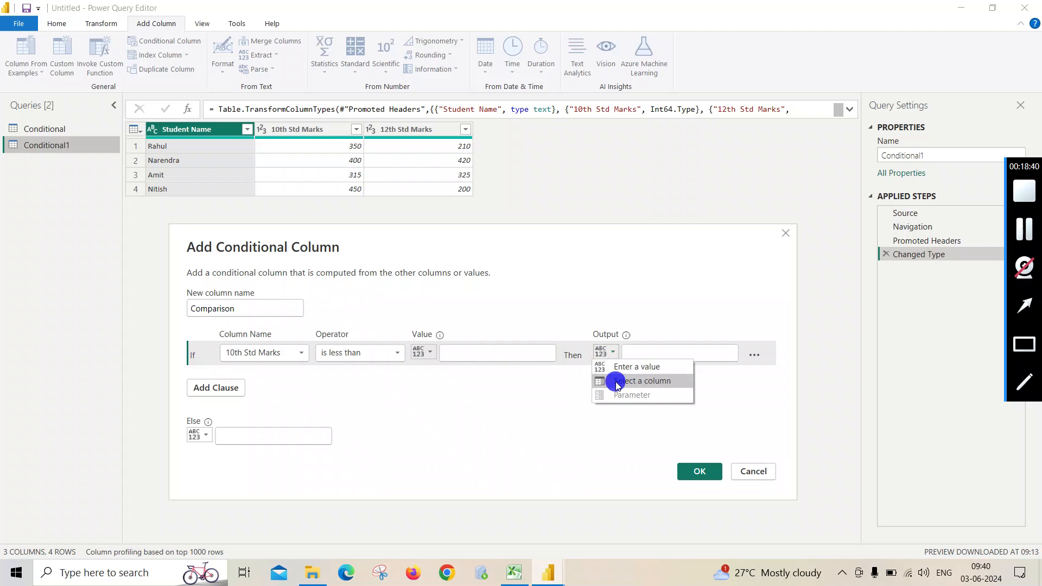
pyautogui.click(545, 352)
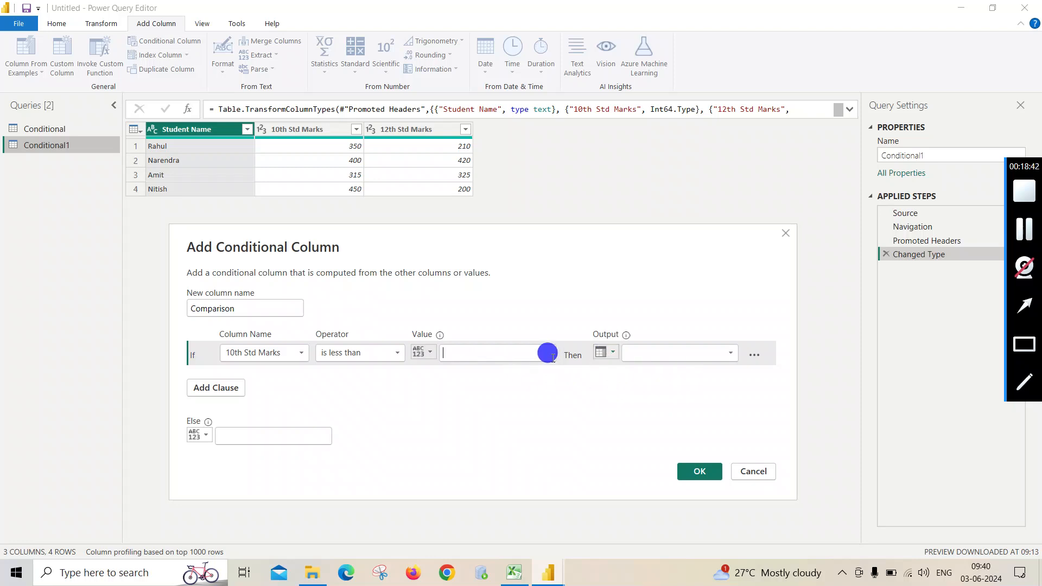
pyautogui.click(614, 354)
pyautogui.click(505, 353)
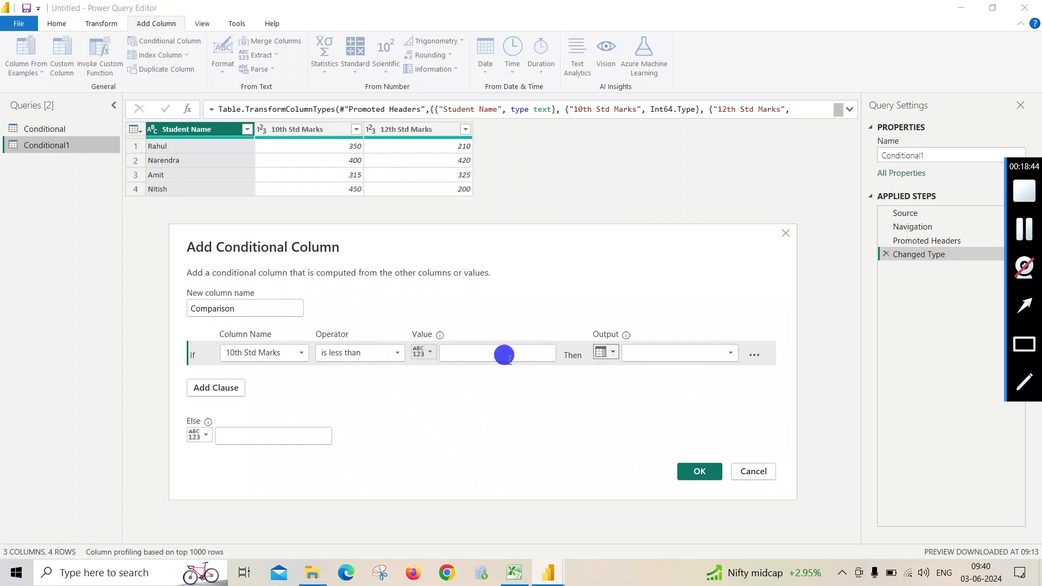
pyautogui.click(610, 351)
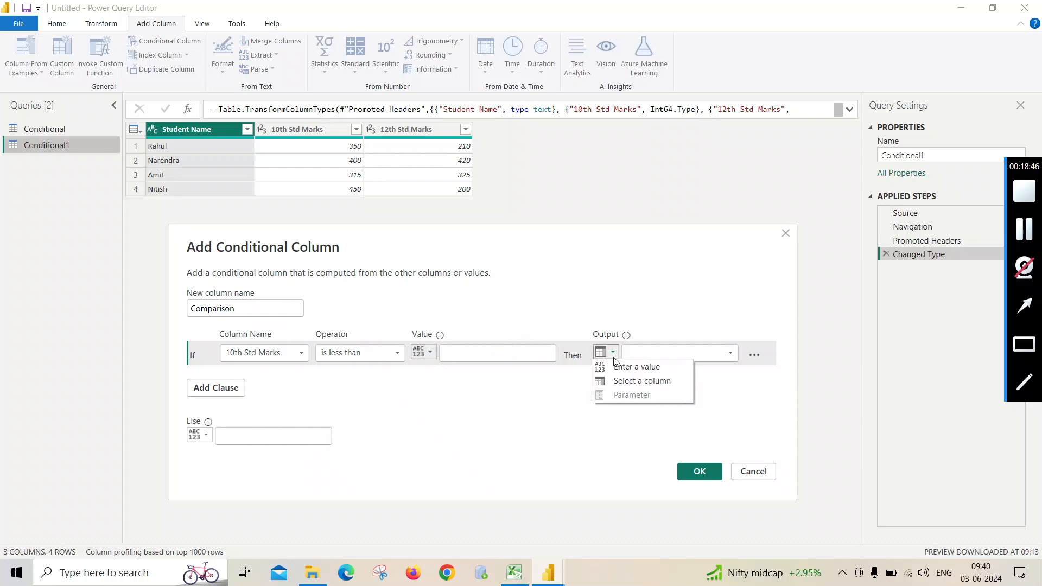
pyautogui.click(616, 368)
# - Compare 10th Std Marks against the 12th Std Marks column and set the operator to "is greater than"
pyautogui.click(423, 352)
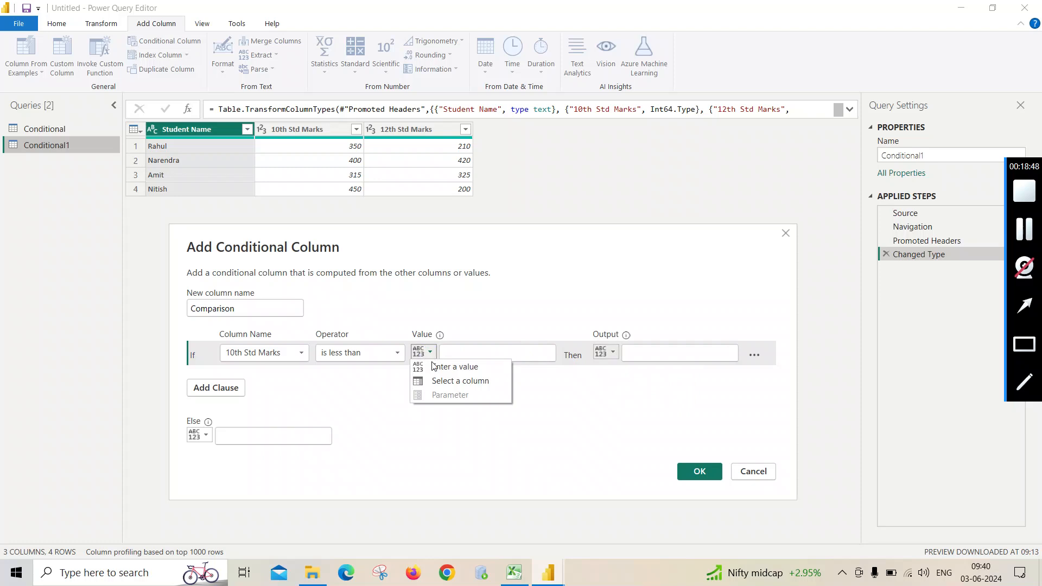
pyautogui.click(443, 381)
pyautogui.click(530, 353)
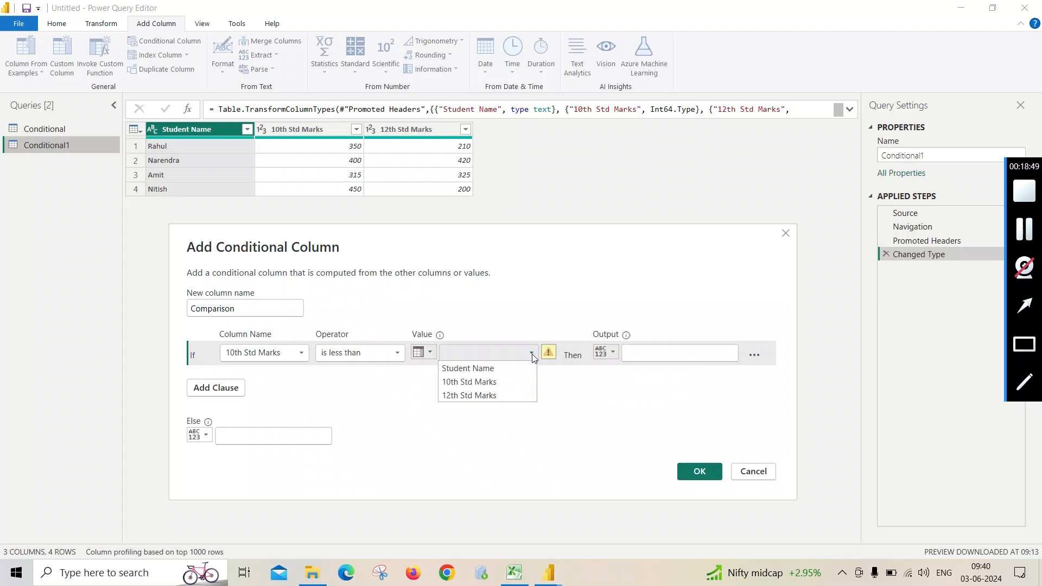
pyautogui.click(473, 393)
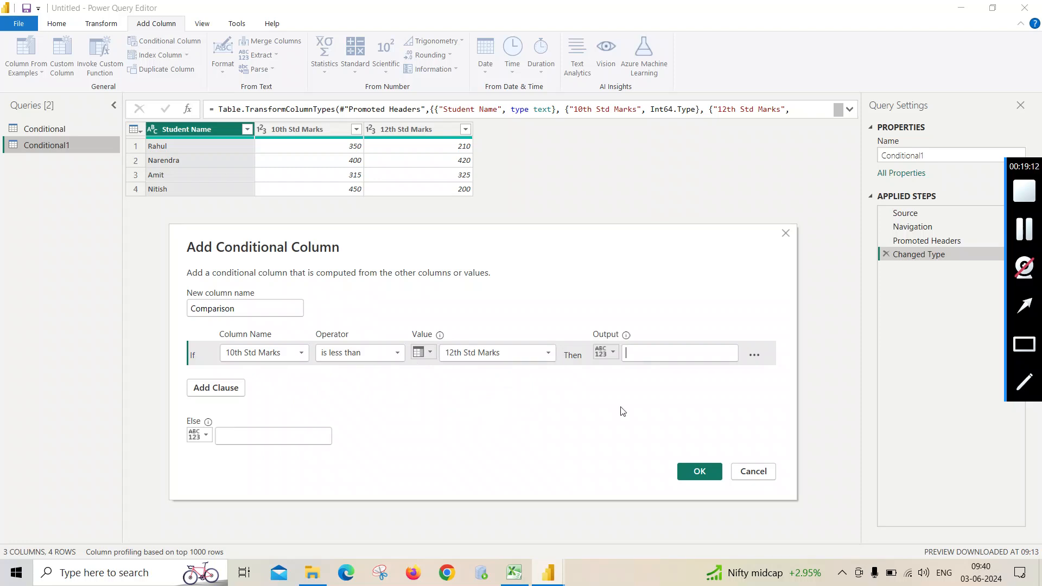
pyautogui.click(396, 354)
pyautogui.click(356, 395)
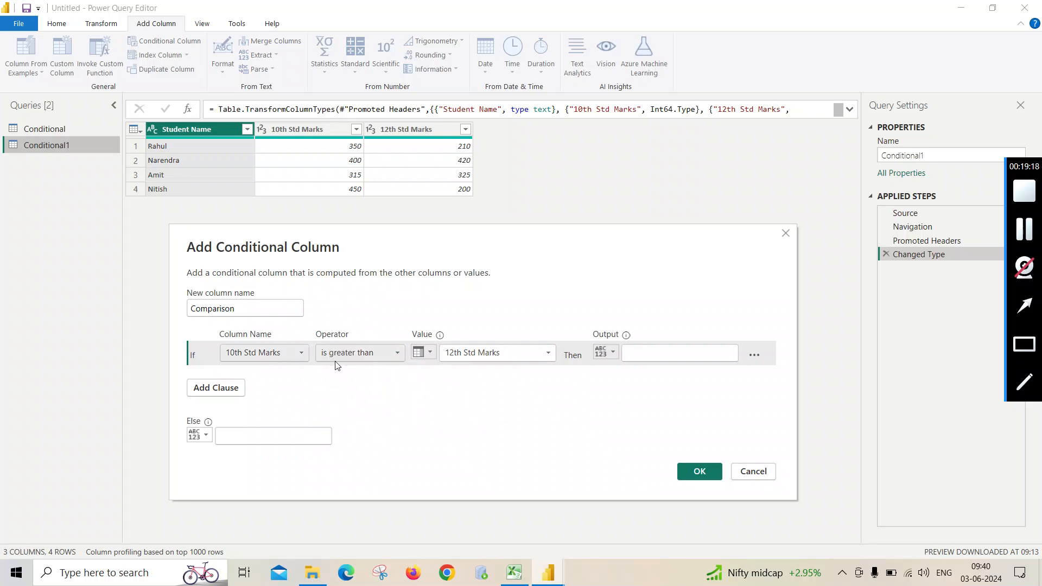
# - Output Not Good for matching rows and Good for all others, and create the Comparison column
pyautogui.click(640, 352)
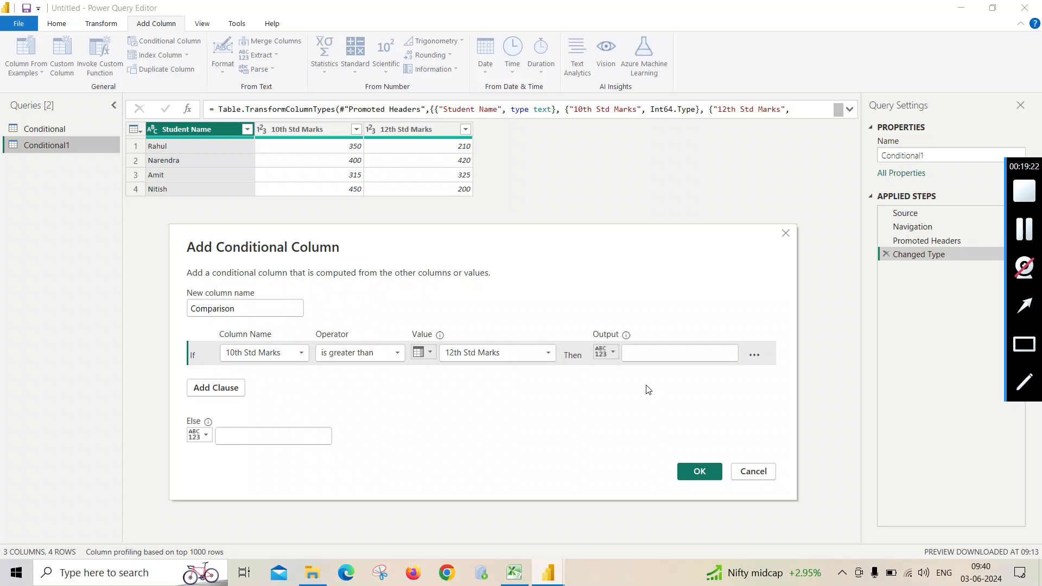
pyautogui.write('Not G')
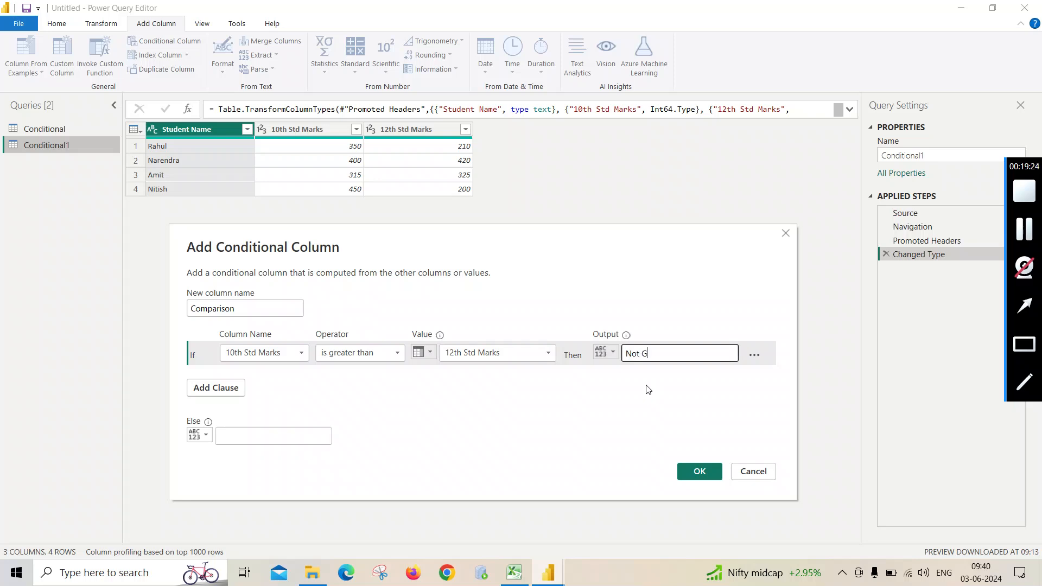
pyautogui.write('ood')
pyautogui.click(241, 435)
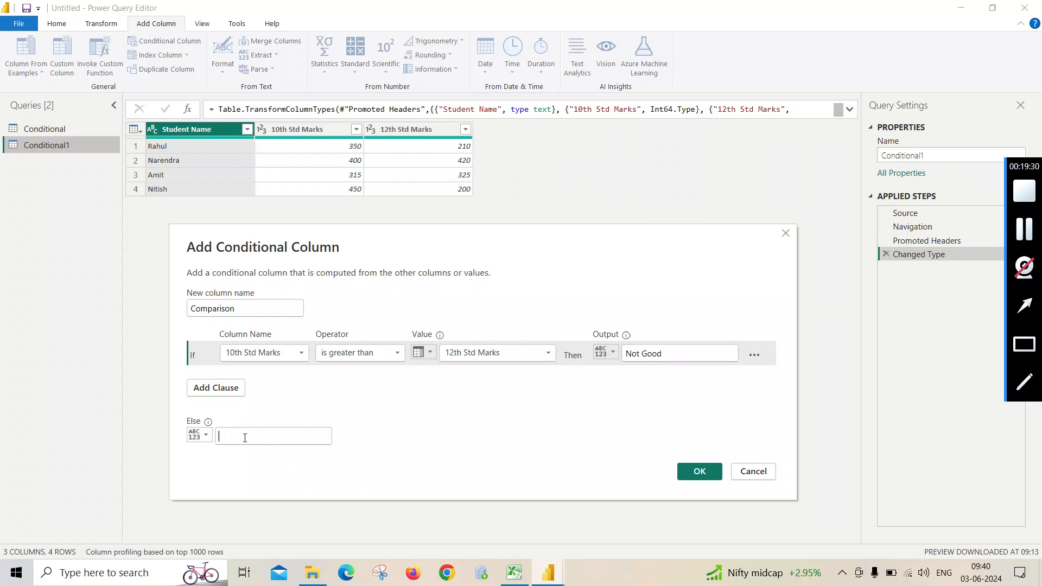
pyautogui.write('Good')
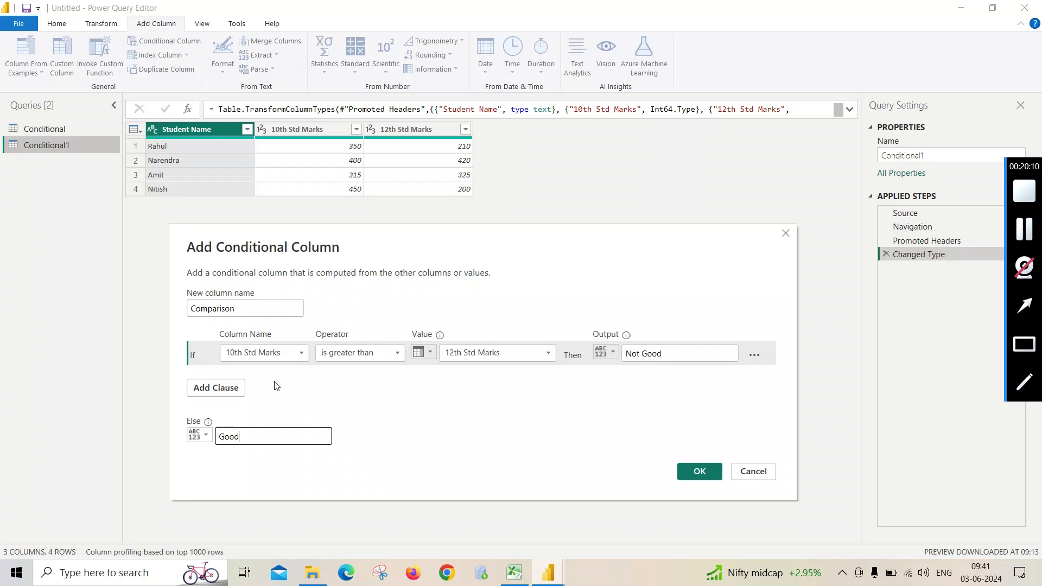
pyautogui.click(705, 477)
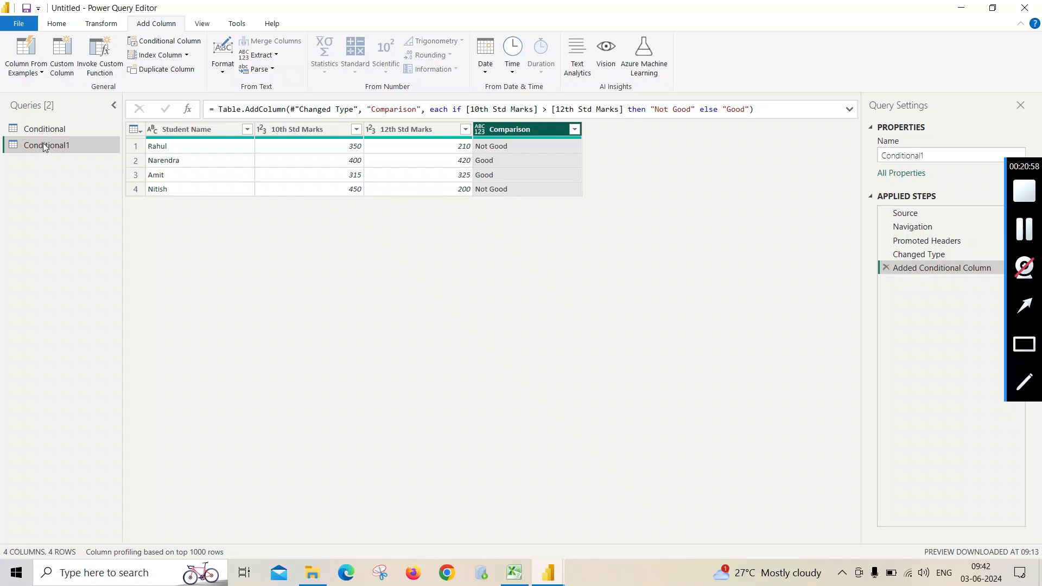
# - Switch back to the Conditional query
pyautogui.click(46, 128)
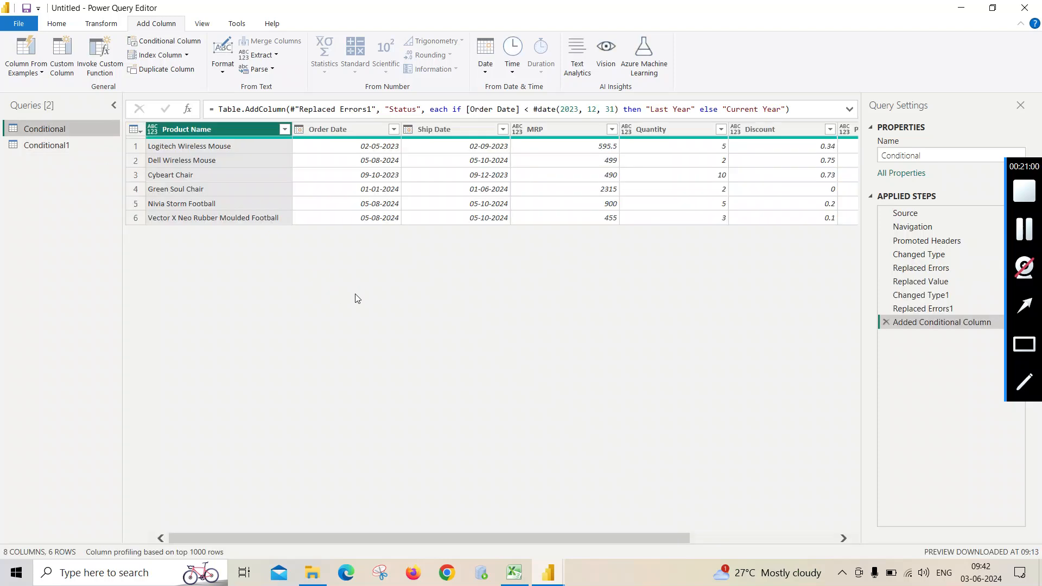